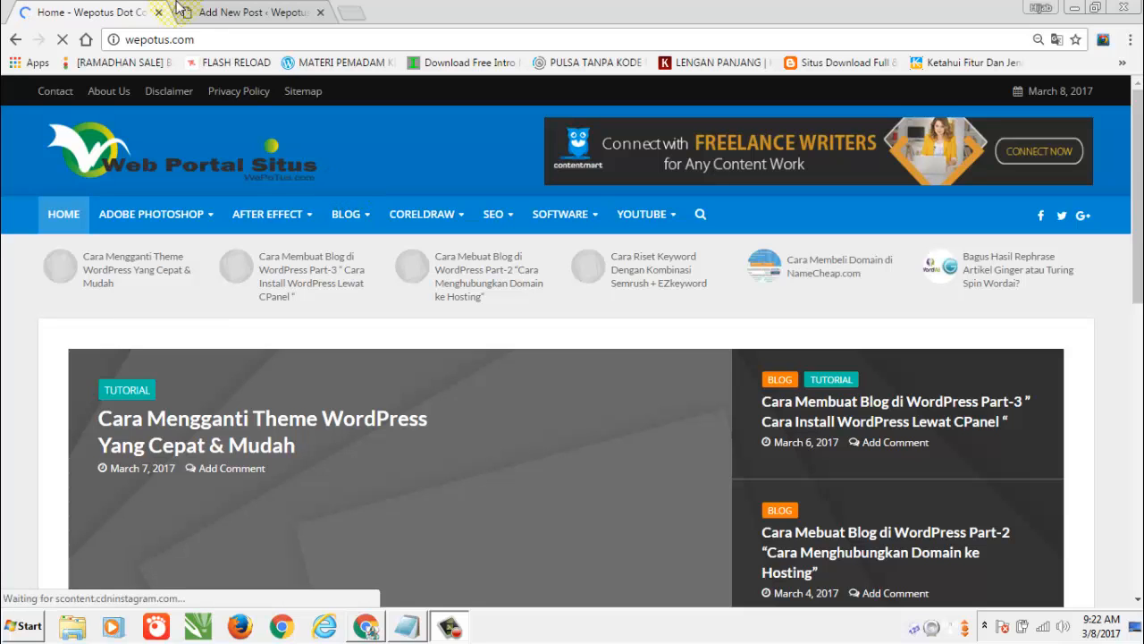
Switch to the blank Notepad document and write the first rule, "1. KW ada di TITLE".
left_click(279, 9)
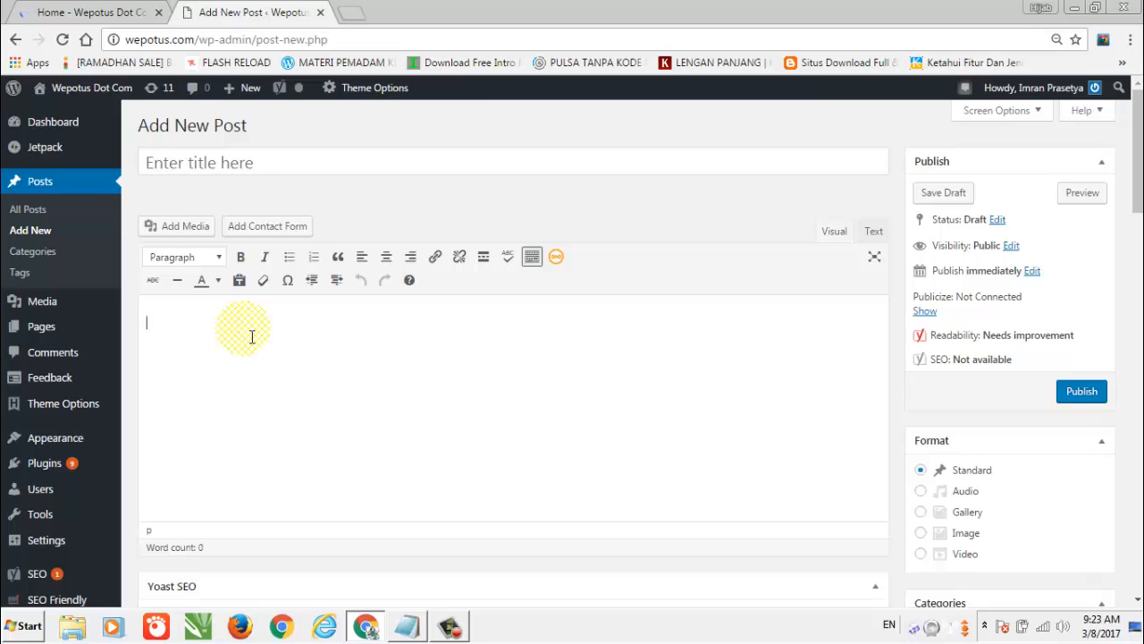
left_click(409, 619)
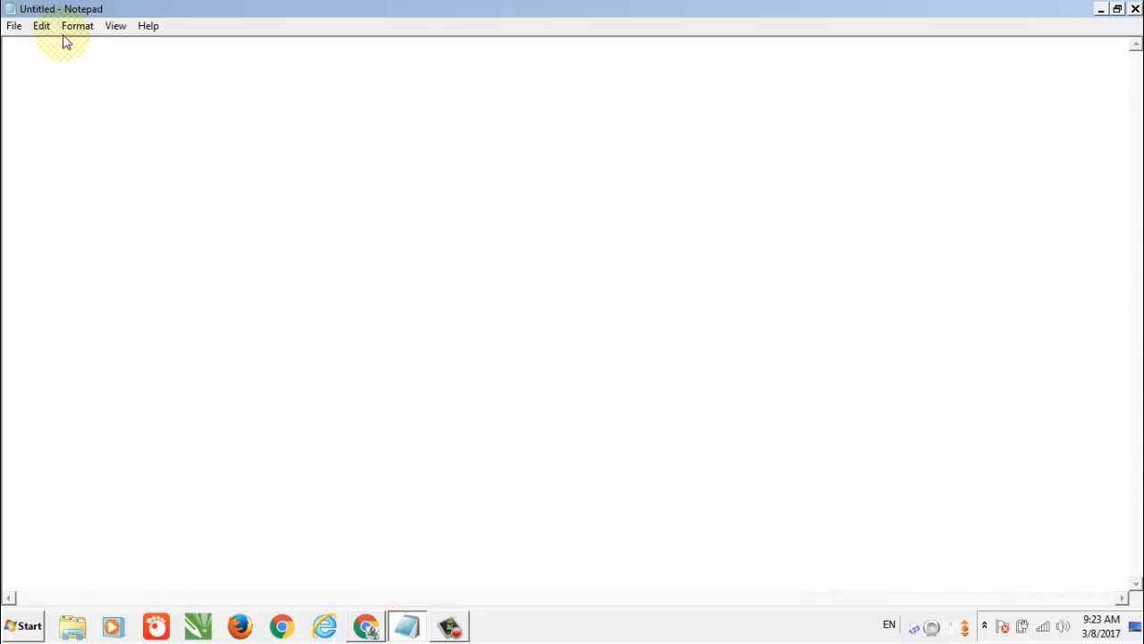
type("1")
type(". KW ada di ")
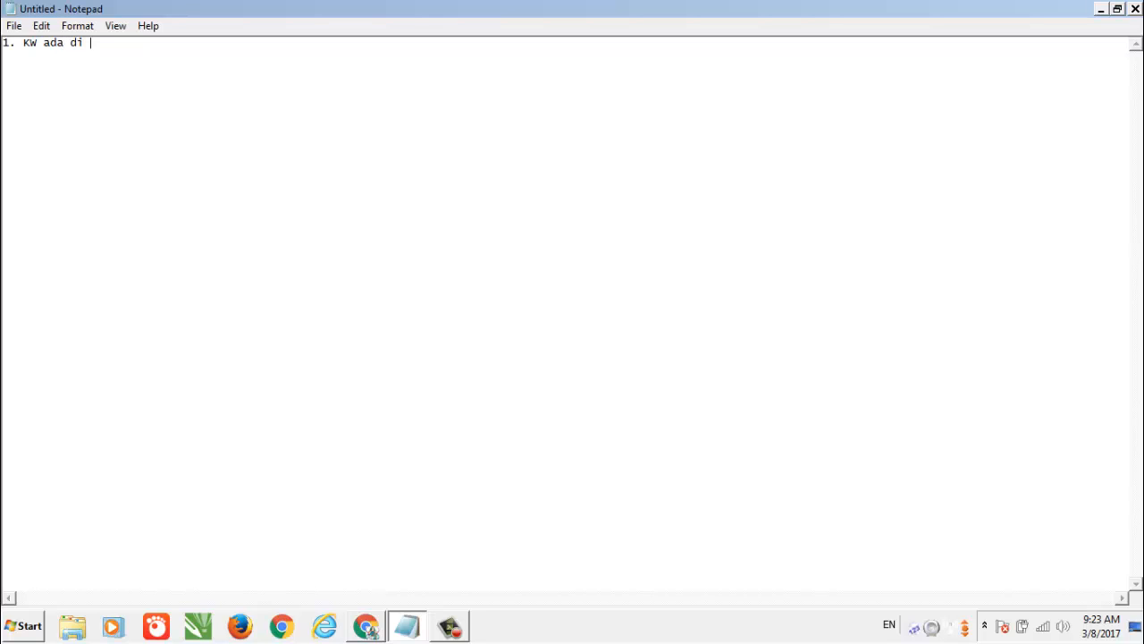
type("TITLE")
key("Return")
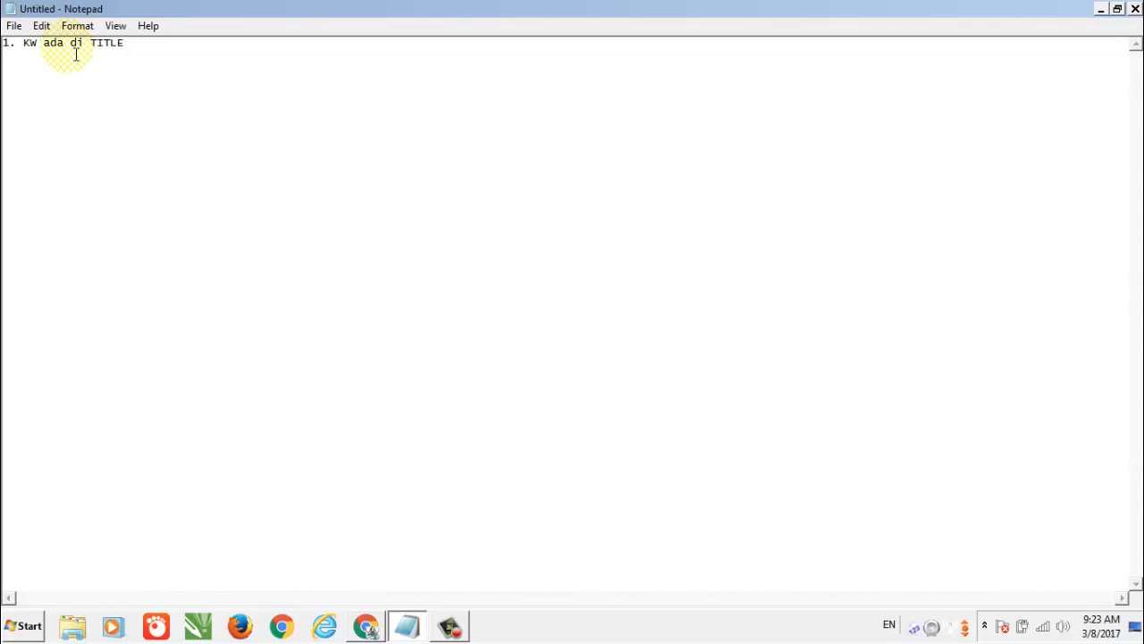
Add the example keyword line "contoh : cara mengobati luka" below the first rule.
type("contoh : mo")
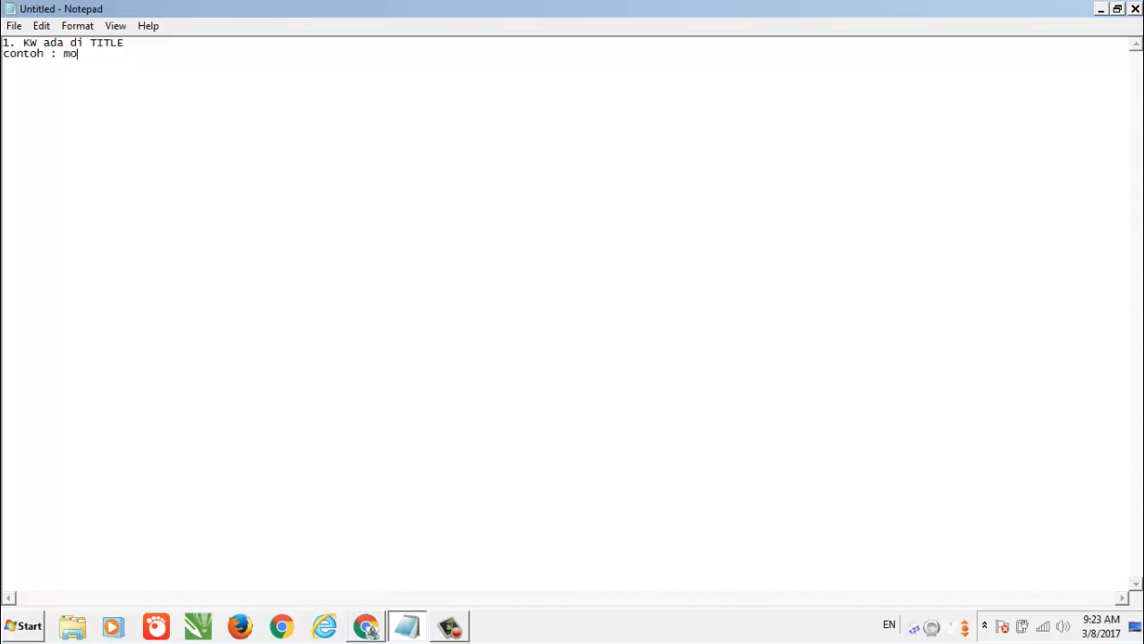
key("BackSpace")
key("BackSpace")
type("cara mengi")
key("BackSpace")
type("obatio")
key("BackSpace")
type("luka")
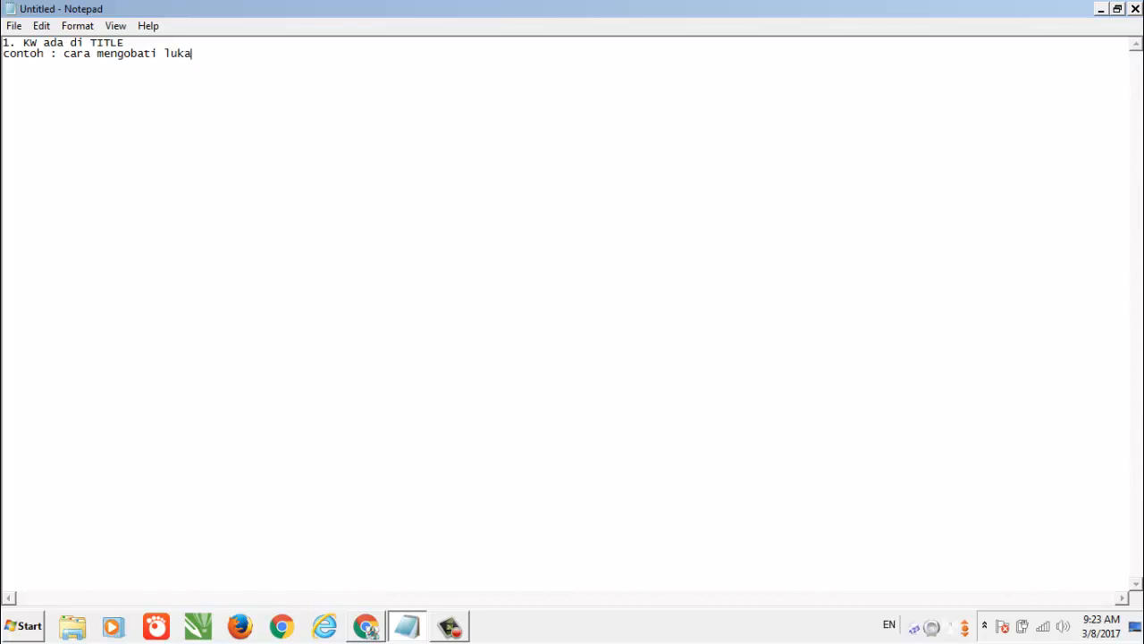
Add the sample title line "Title : Ini dia cara mengobati luka memar untuk bayi" under the example keyword.
key("Return")
type("Title :")
type("Ini dia cara mengobati lu")
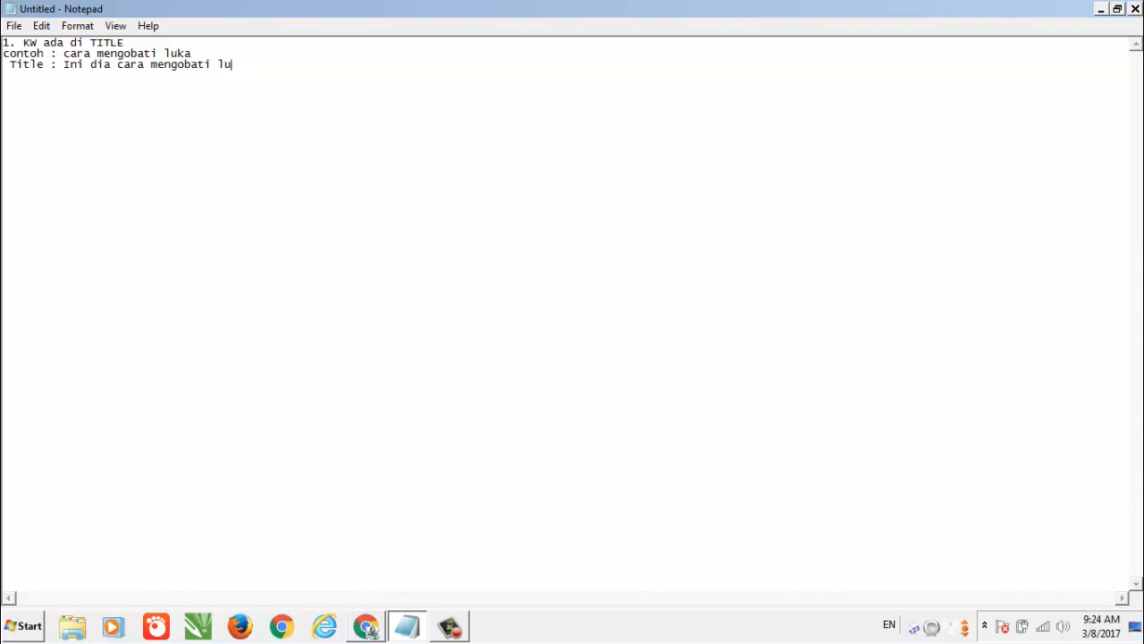
type("ka memar untuk bayi")
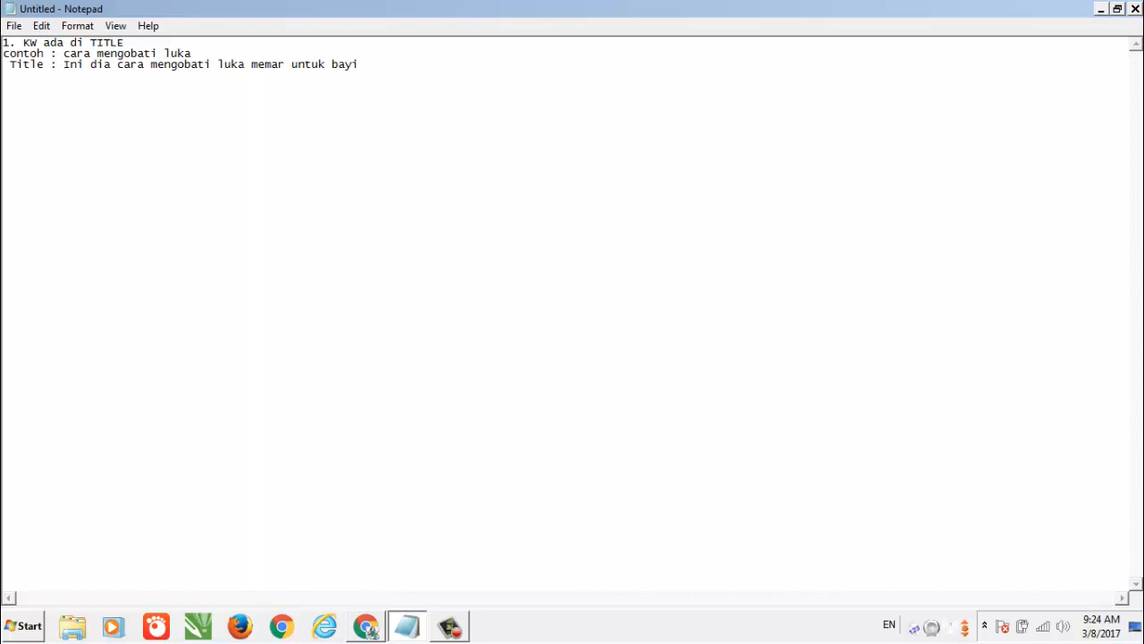
left_click_drag(115, 64, 68, 71)
left_click(73, 75)
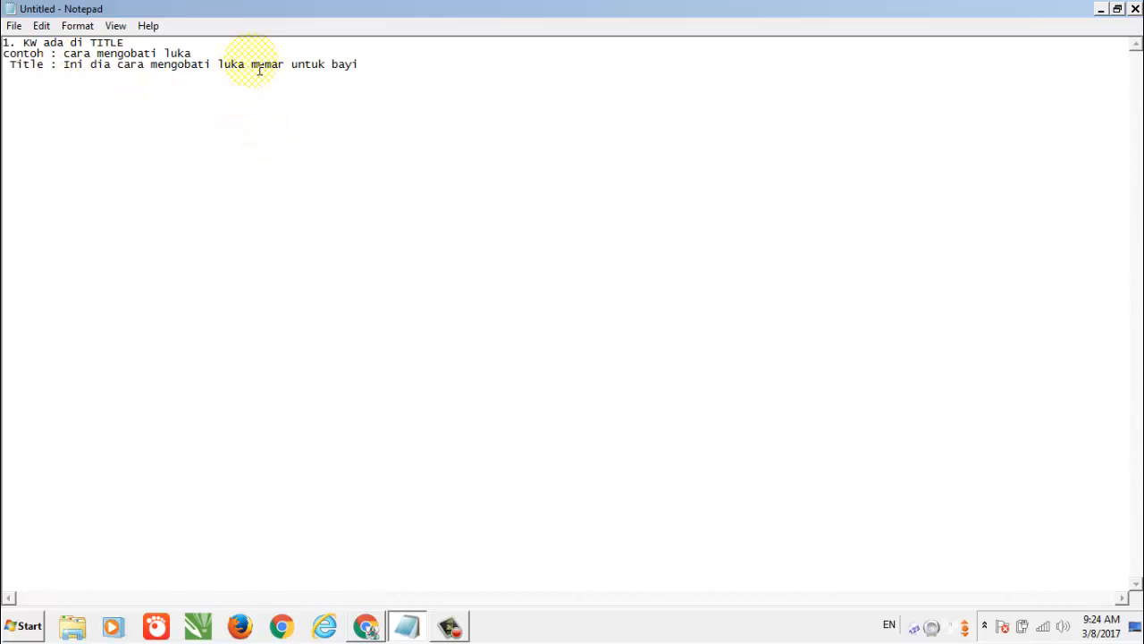
left_click_drag(252, 67, 354, 64)
left_click(367, 91)
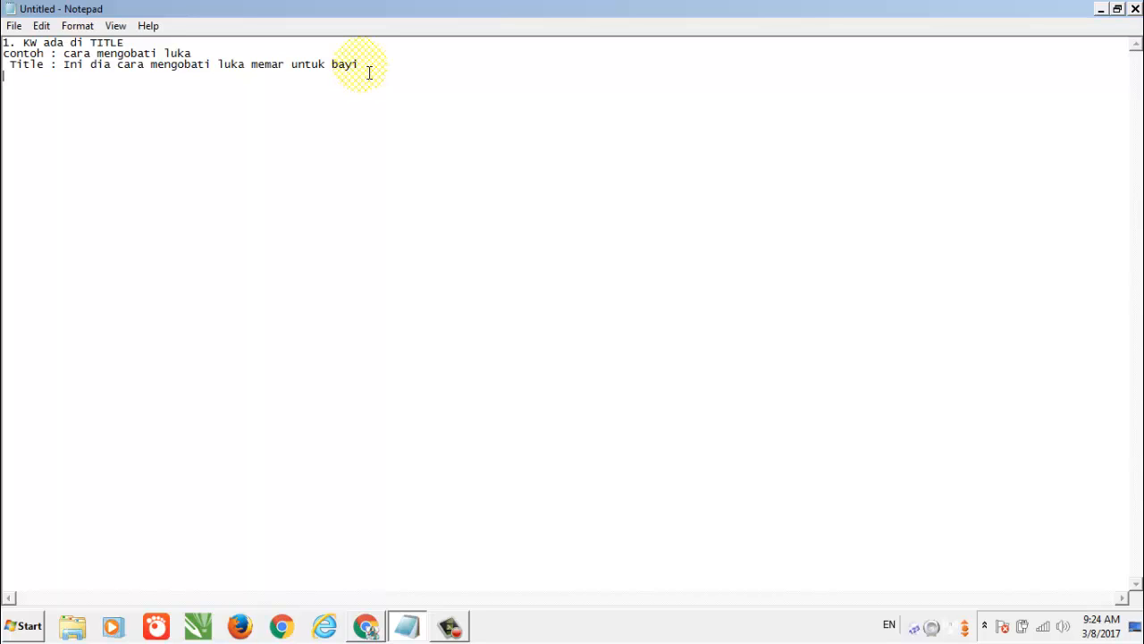
After a blank line below the sample title, write the second rule, "2. KW ada di 100 kata pada paragraf pertama.".
left_click(381, 64)
key("Return")
key("Return")
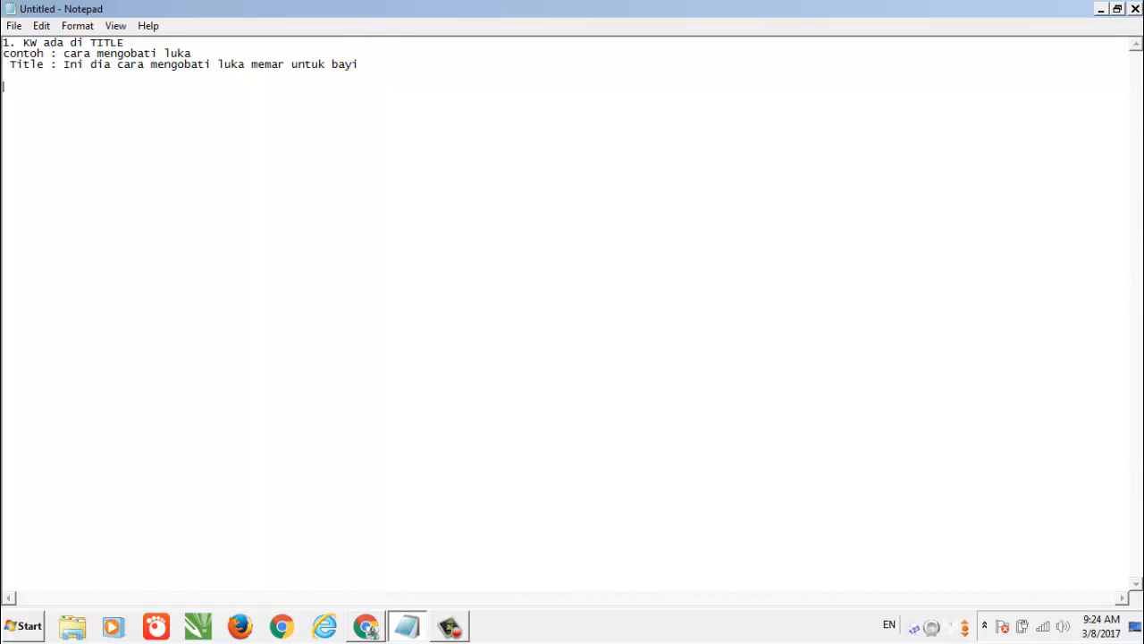
type("2. KW ada di 100 kata per")
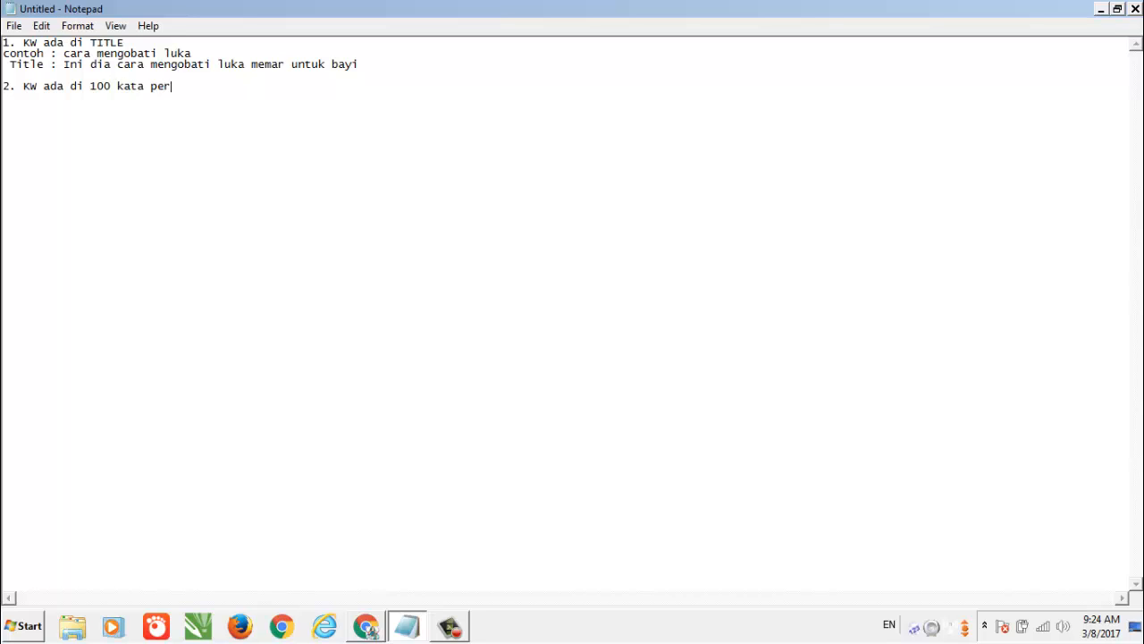
type("tam")
key("BackSpace")
key("BackSpace")
key("BackSpace")
key("BackSpace")
key("BackSpace")
type("pada paragraf pertama.")
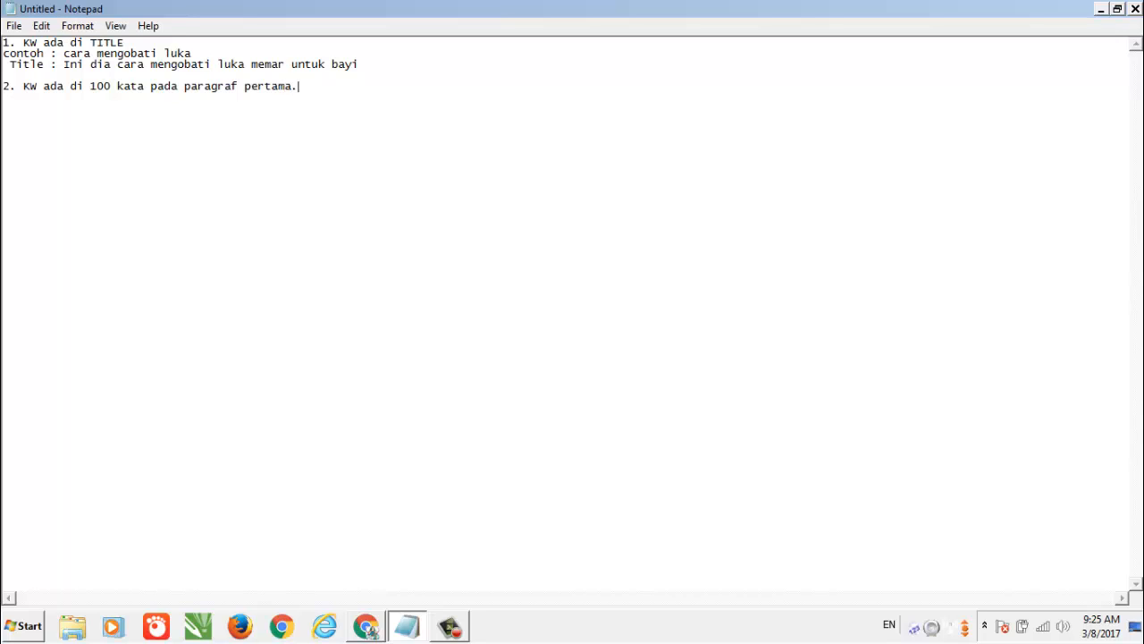
Add an indented filler line of repeated letter "a" ending with a period under the second rule, as a dummy paragraph.
key("Return")
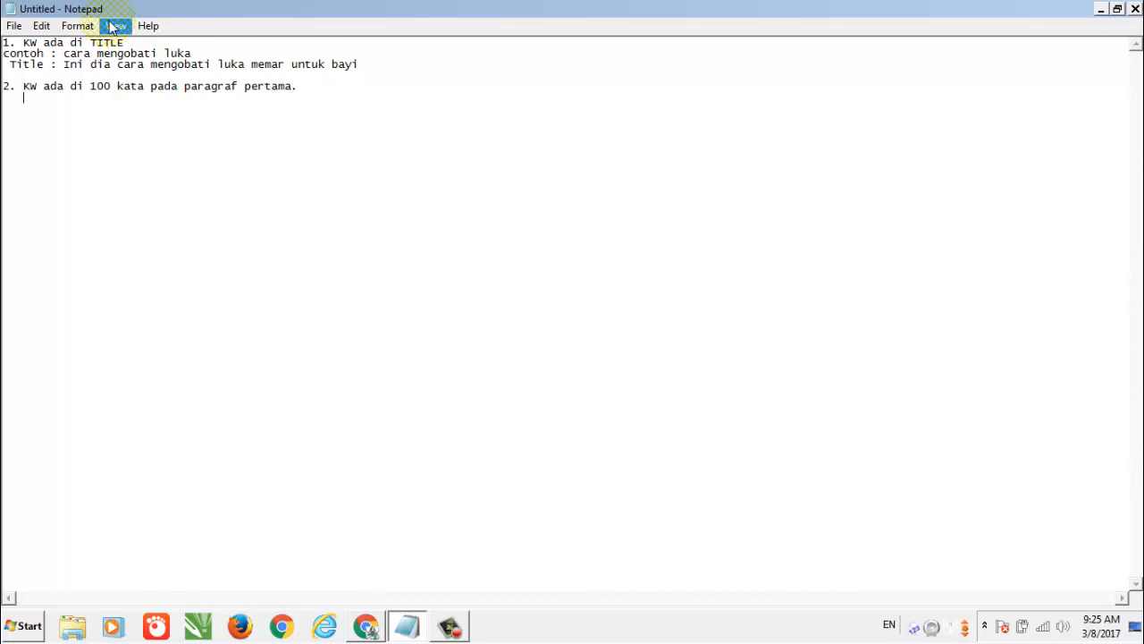
type("a")
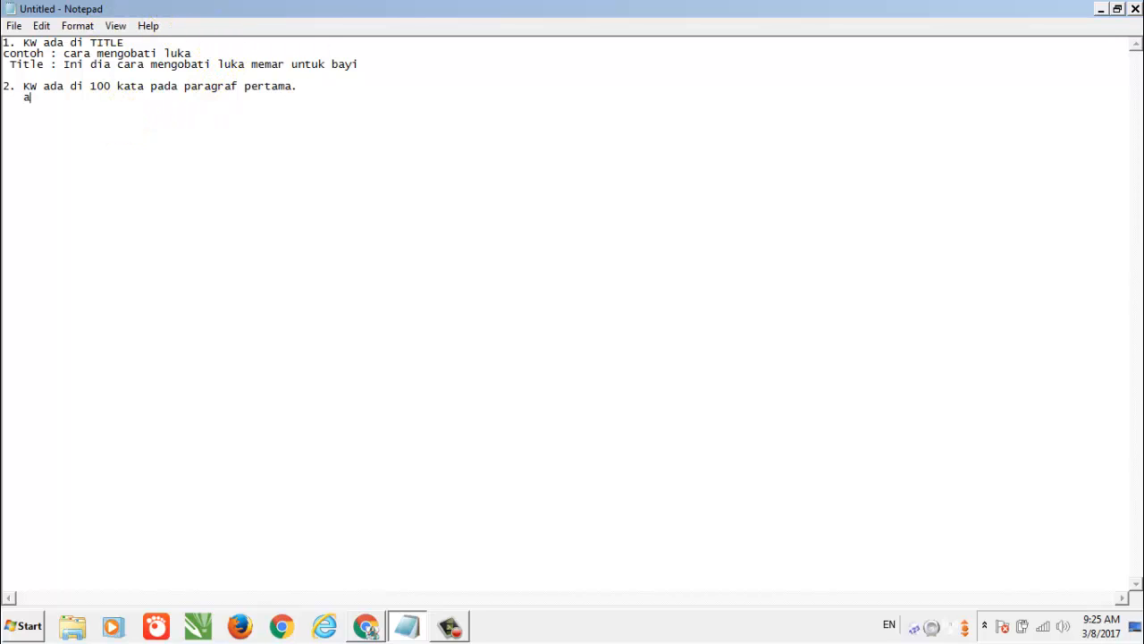
type("aaaaaaaaaaaaaaaaaaaaaaaaaaaaaaaaaaaaaaaaaaaasas")
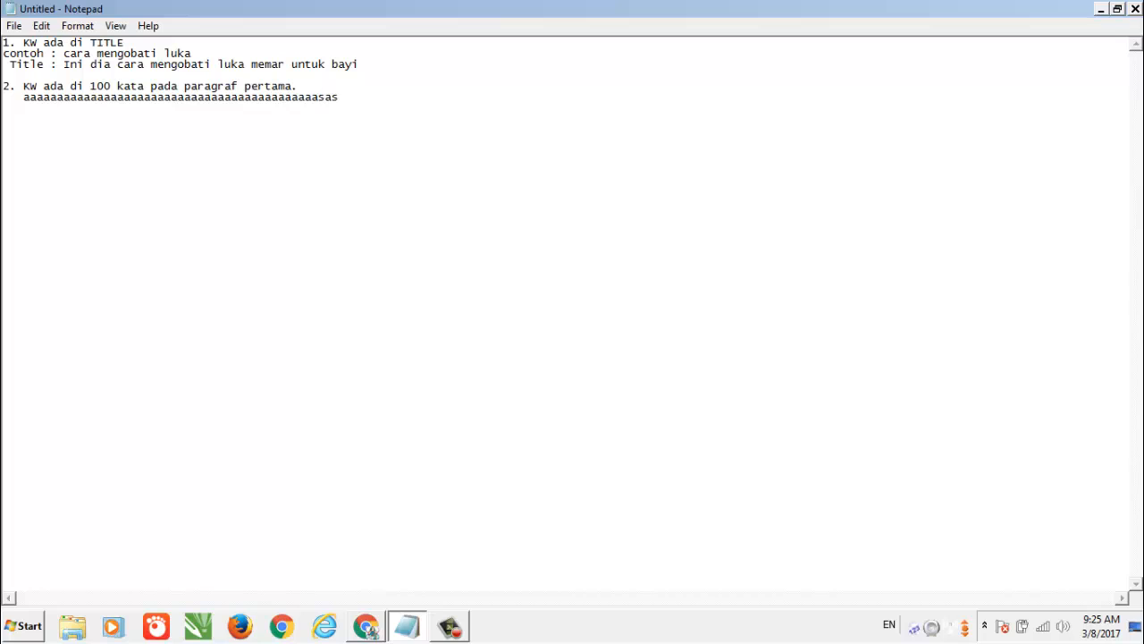
type("aaaaaaaaaaaaaaaaaaaaaaaaaaaaaaaaaaaaaaaaaaaaaaaaaaaaaaaaaaaaaaaaaaaaaaaaaaaa")
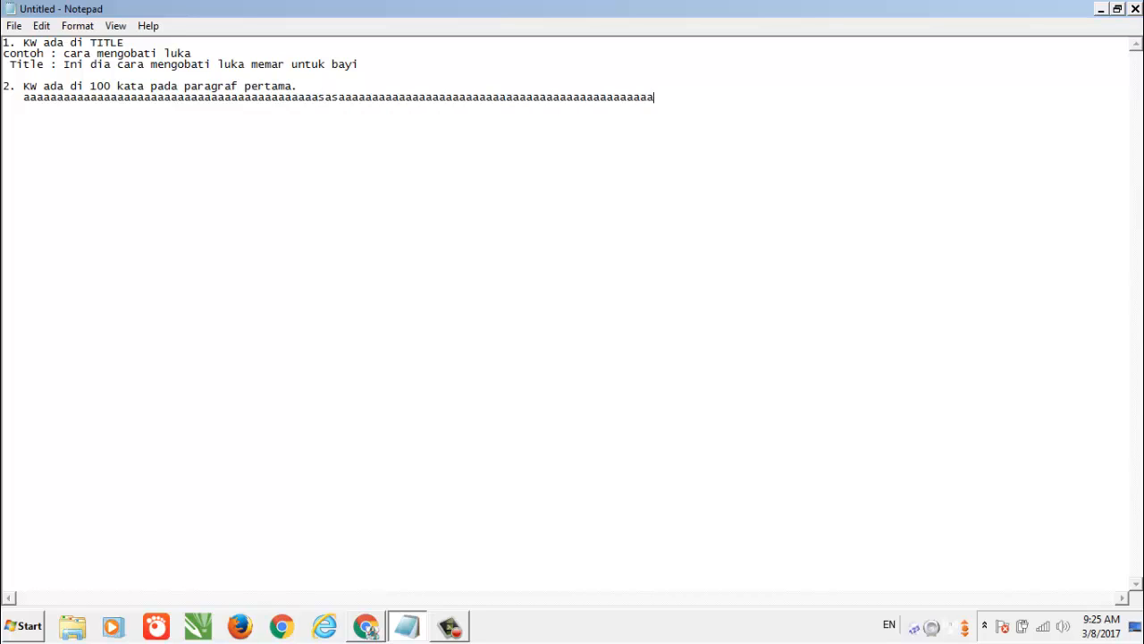
type(".")
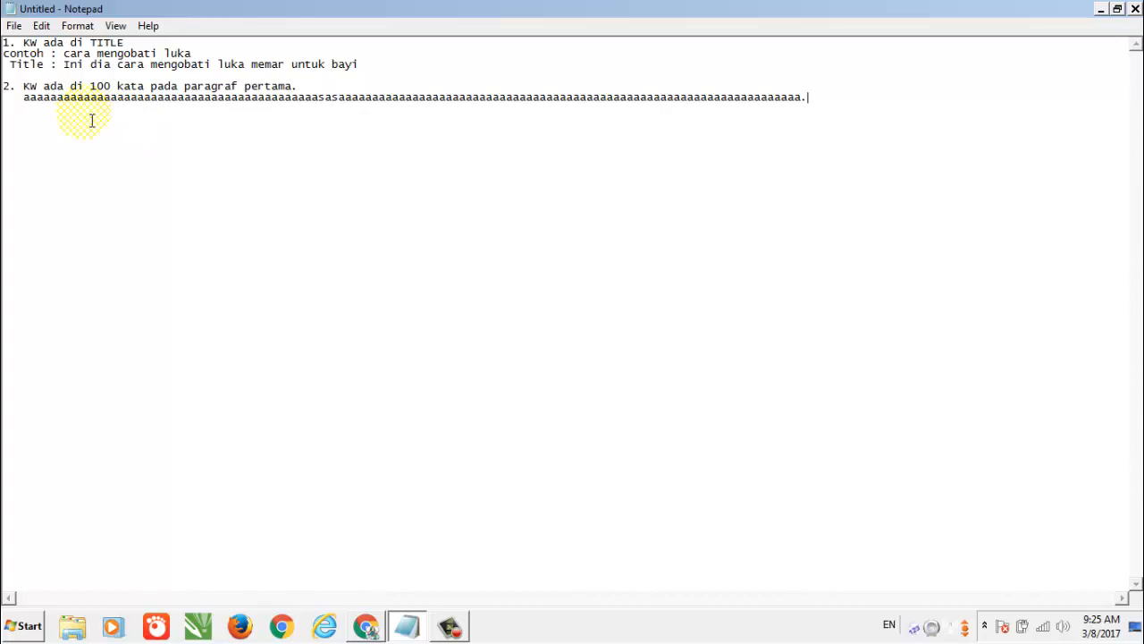
key("Up")
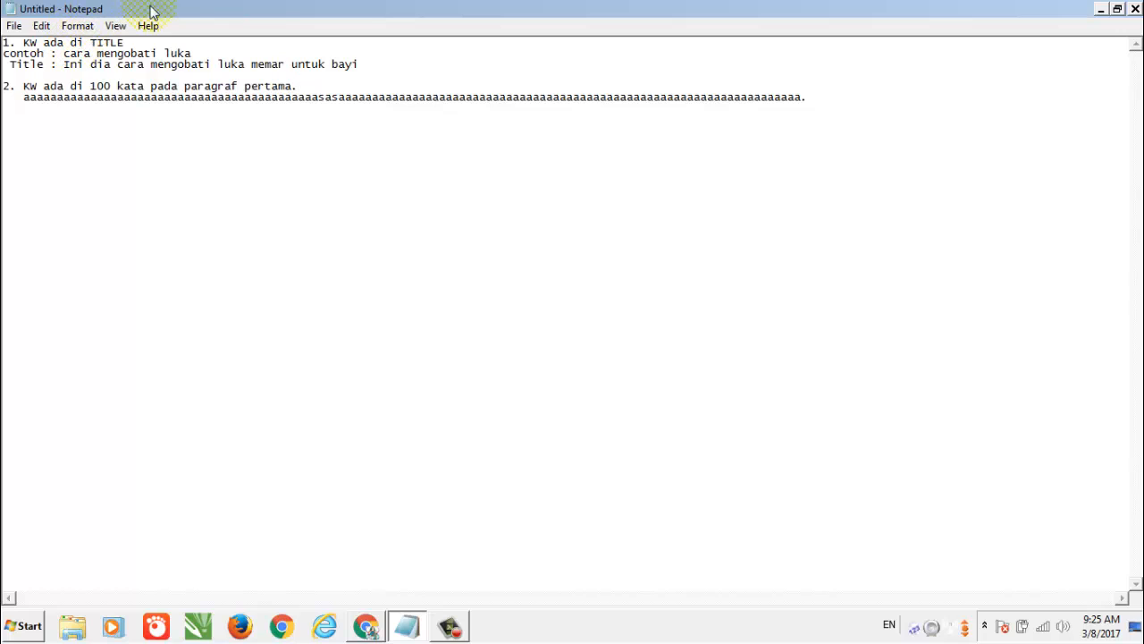
Copy the sample title "Ini dia cara mengobati luka memar untuk bayi" to the start of the filler paragraph, separated from it by a dash.
left_click(32, 106)
left_click(408, 105)
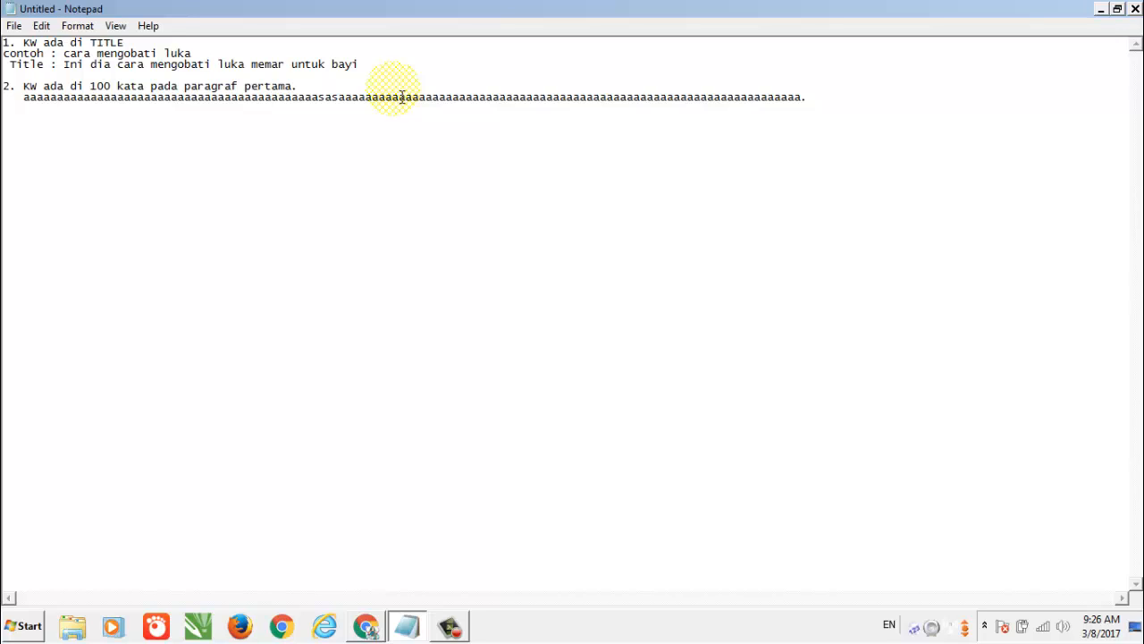
left_click(26, 102)
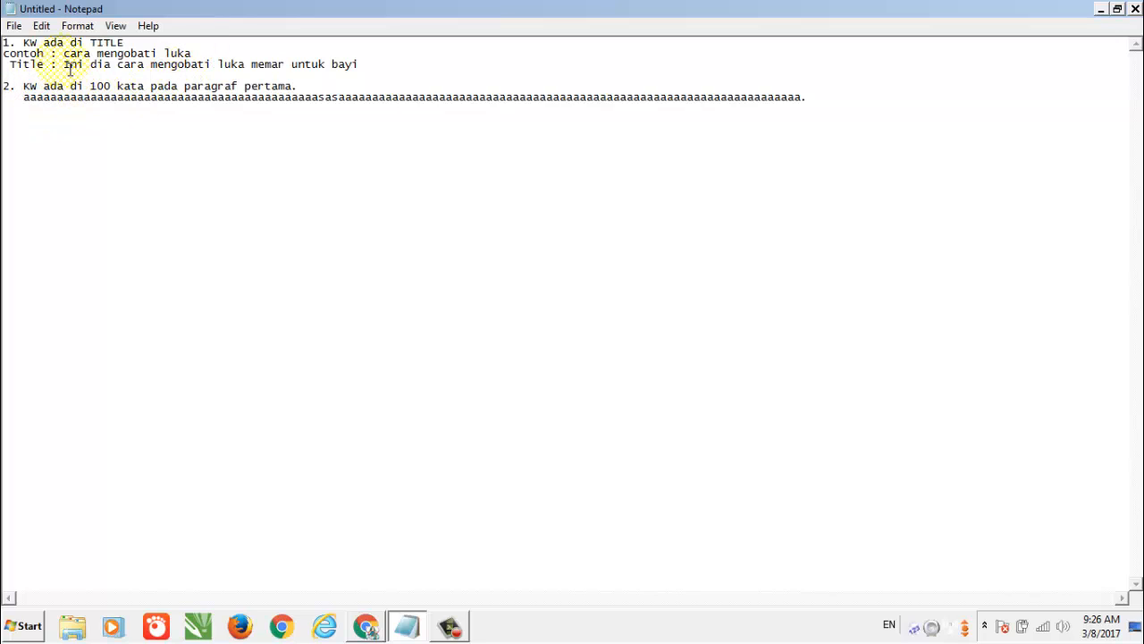
left_click_drag(65, 68, 376, 68)
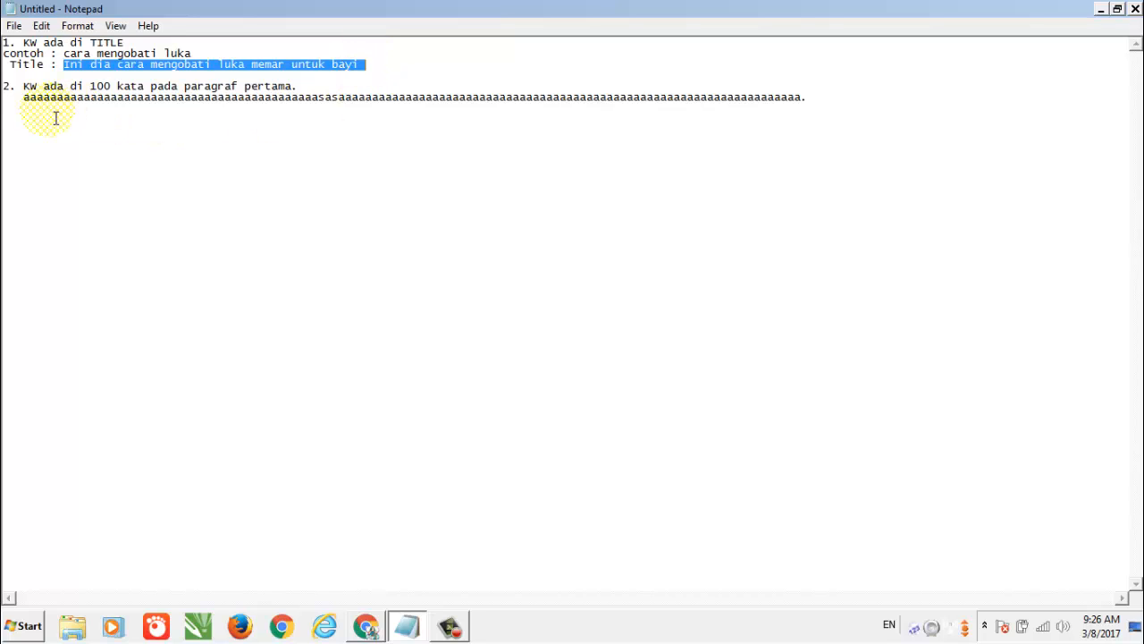
key("ctrl+c")
left_click(29, 100)
key("ctrl+v")
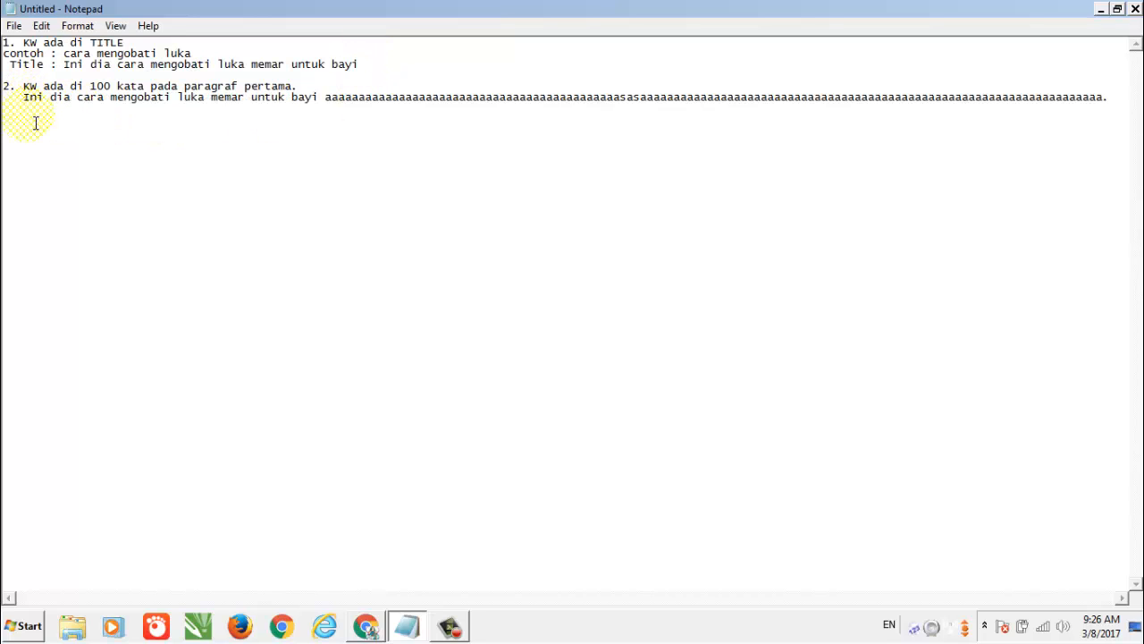
type("-")
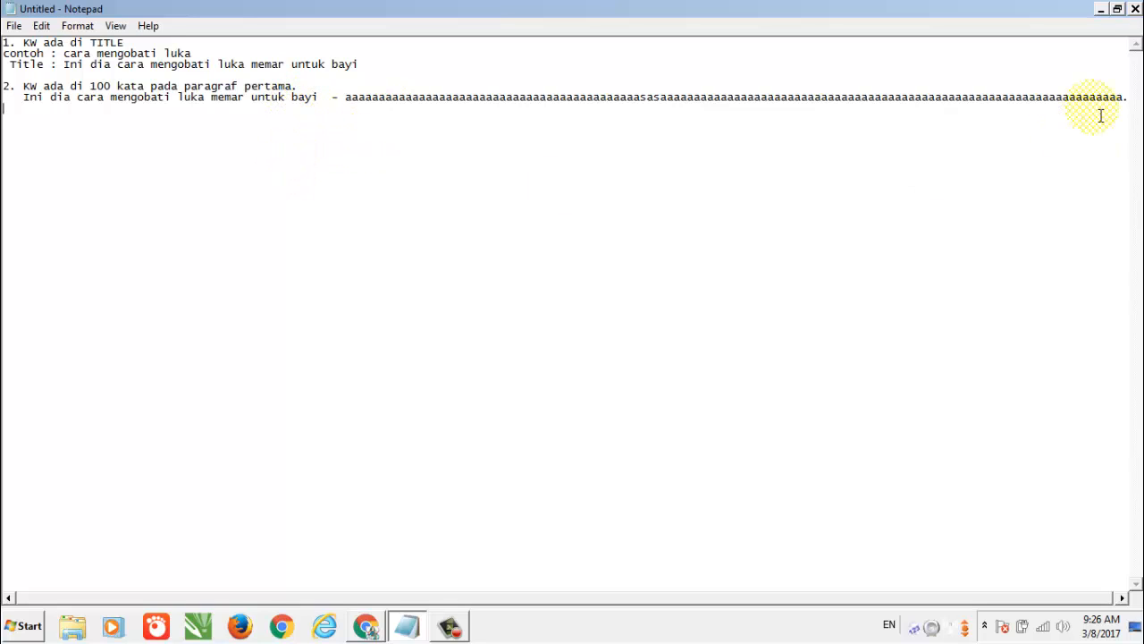
After a blank line below the filler paragraph, write the third rule, "3. KW ada di subtitle (H2/H3/H4)".
left_click(1130, 98)
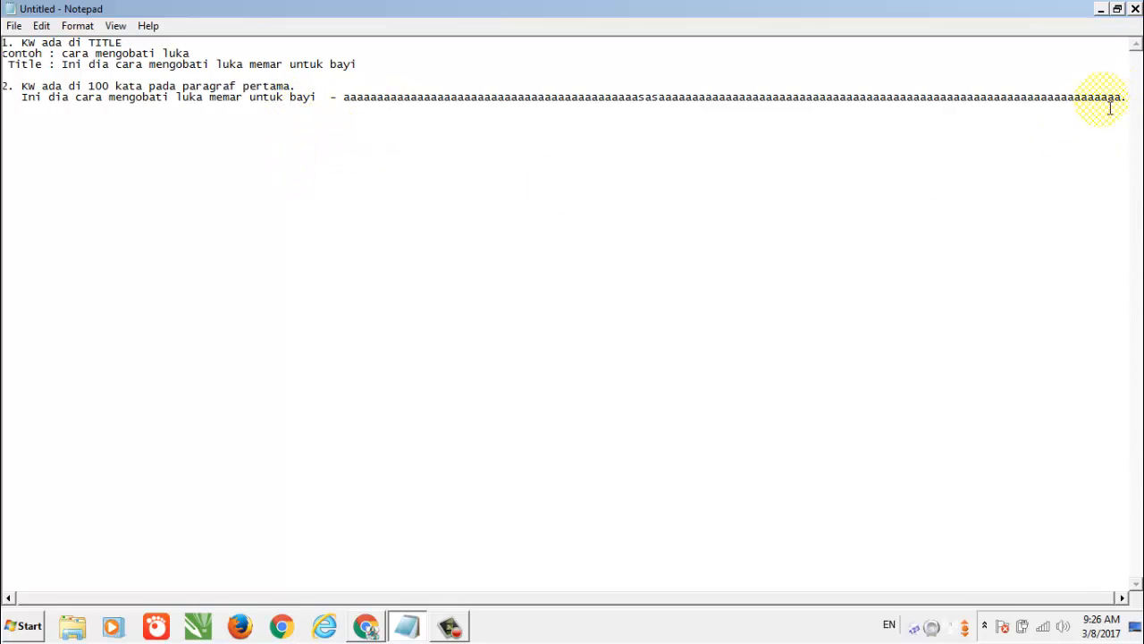
key("Return")
key("Return")
type("3.")
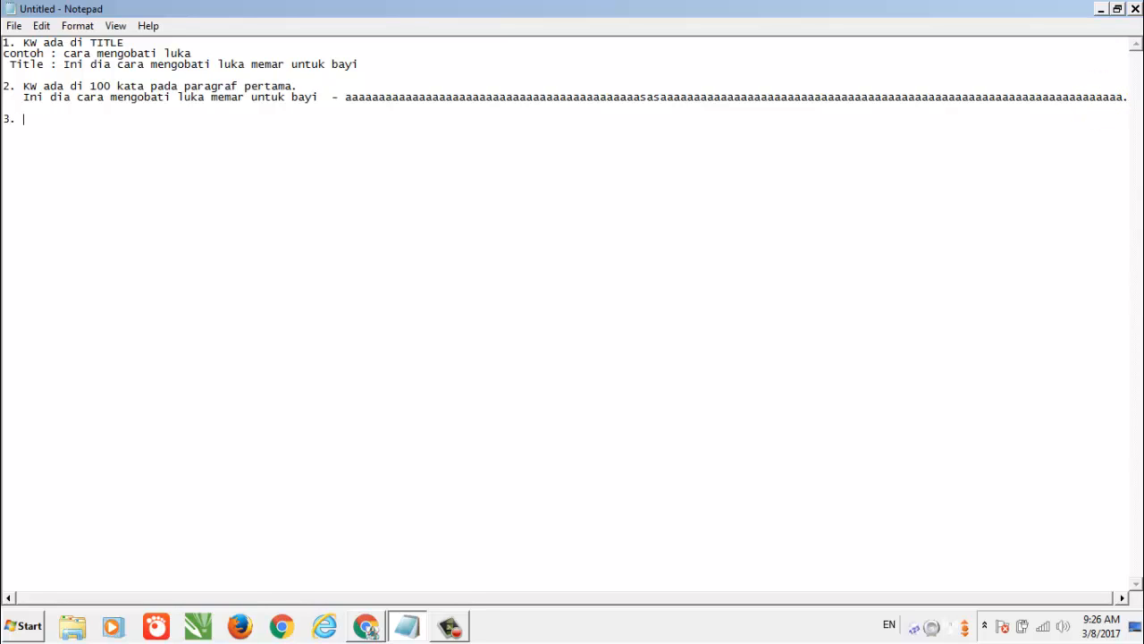
type(" KW ada di subtitle (")
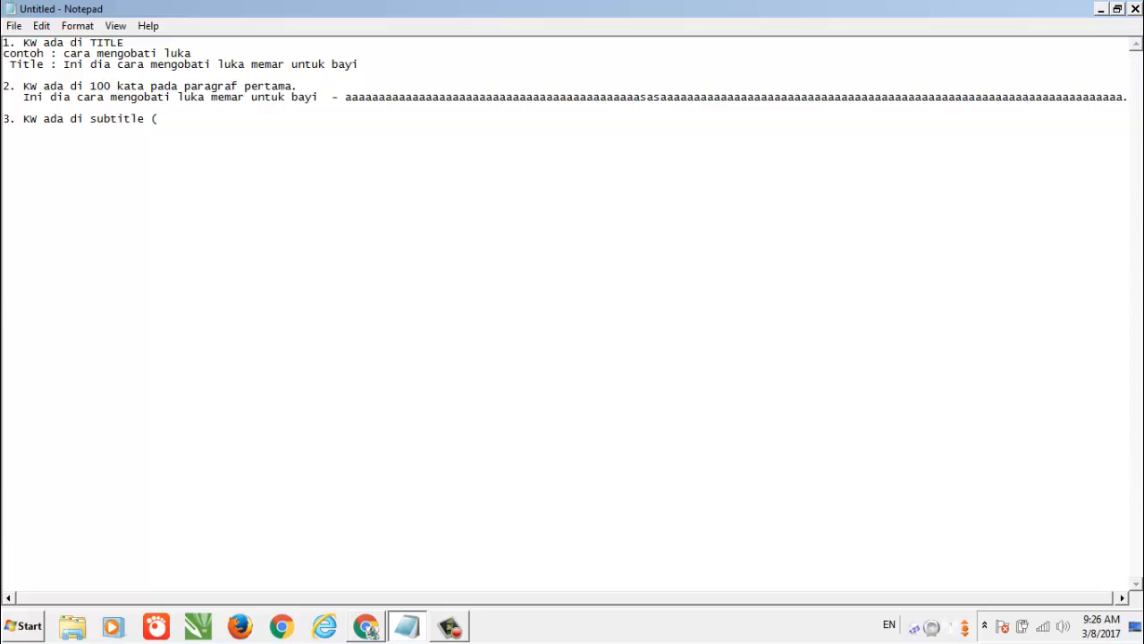
type("H2/H3/H4)")
left_click(1109, 107)
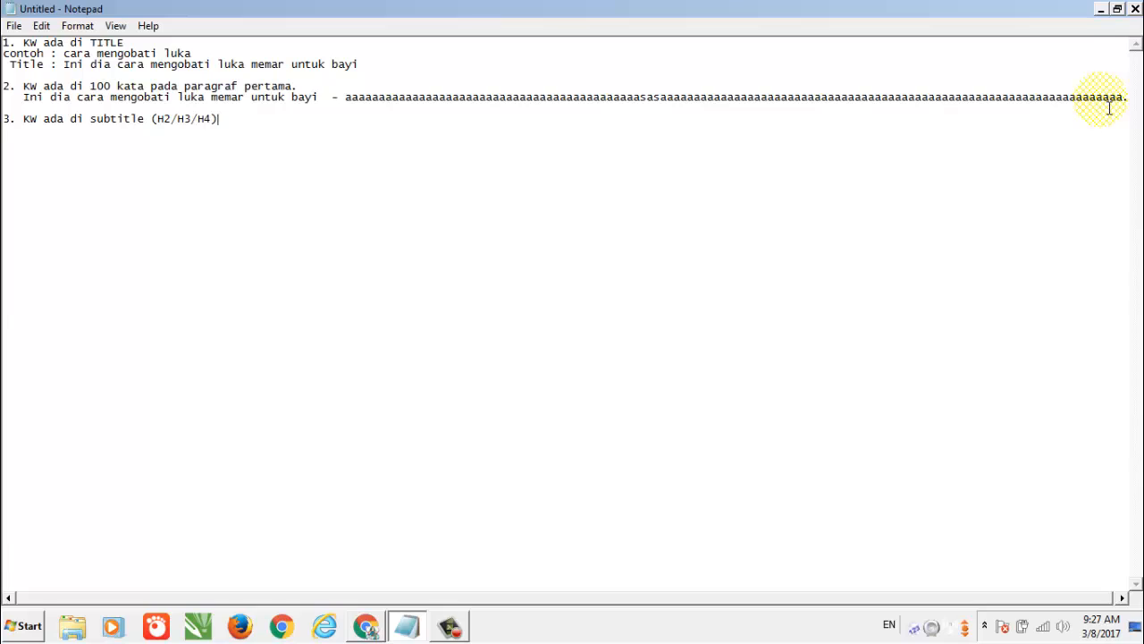
key("Return")
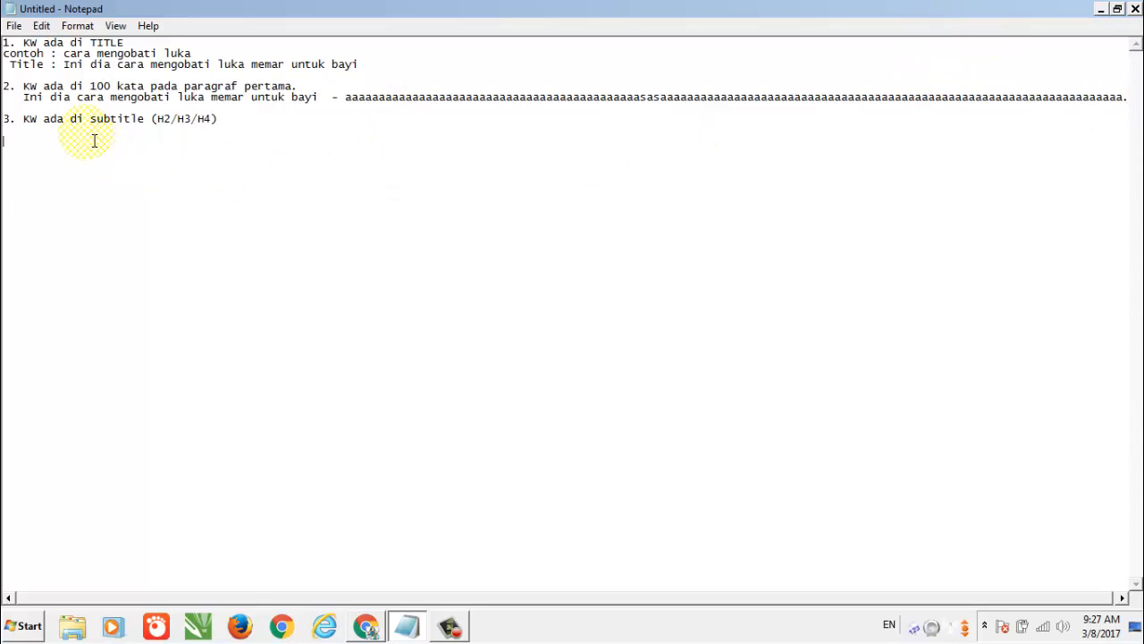
left_click(147, 112)
double_click(148, 119)
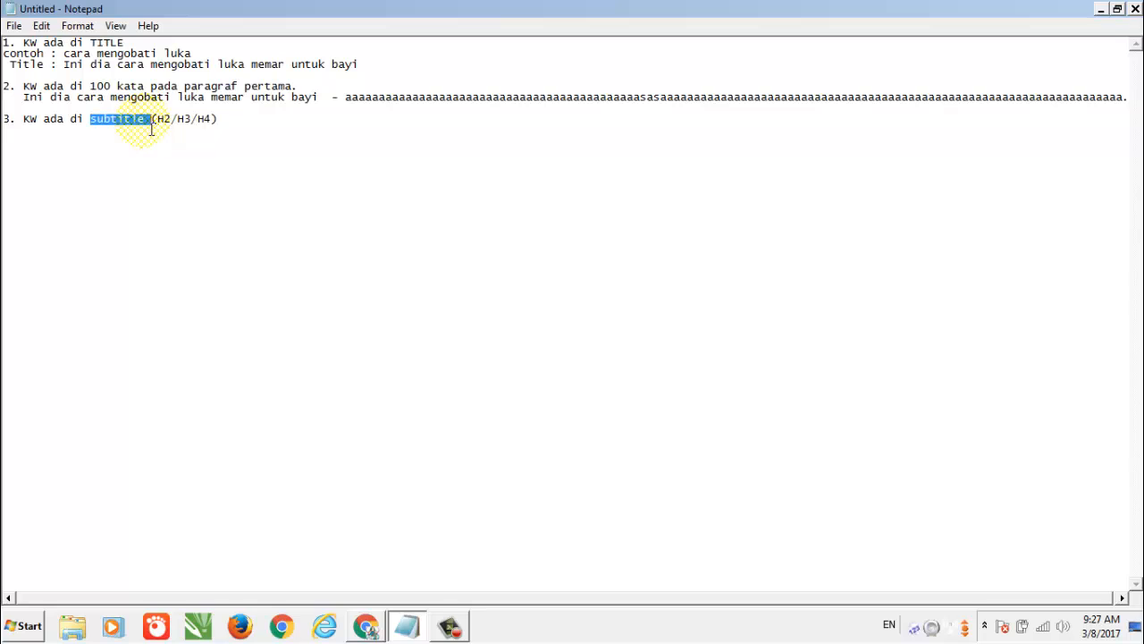
left_click(138, 127)
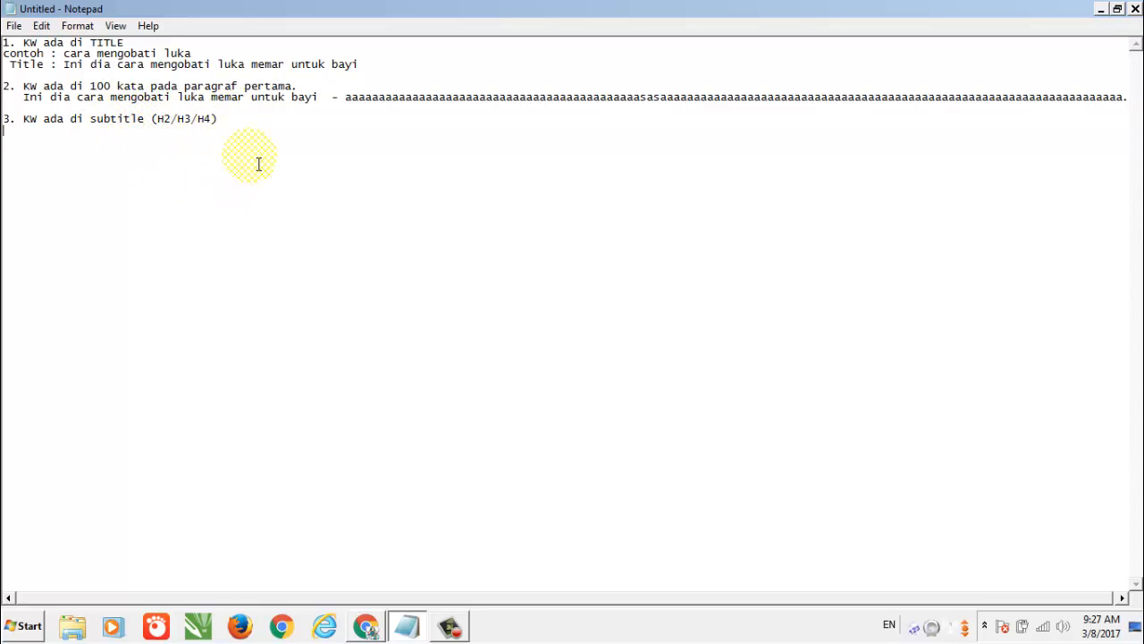
After a blank line below the third rule, write the fourth rule, "4. KW ada yang Underline, Bold. dan Italic".
left_click(234, 125)
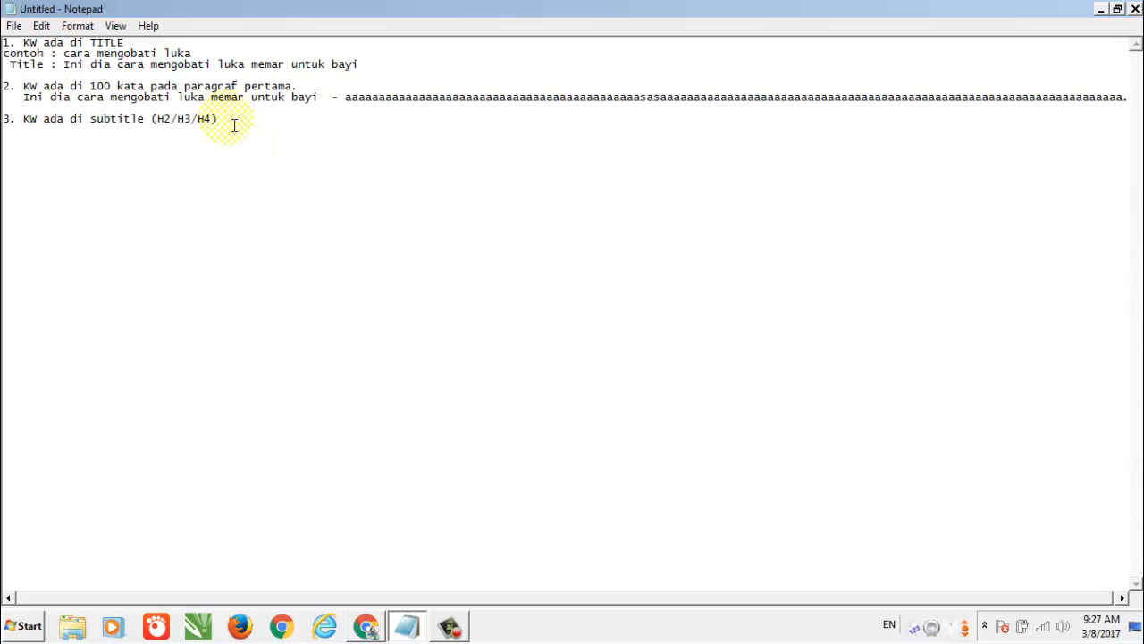
key("Return")
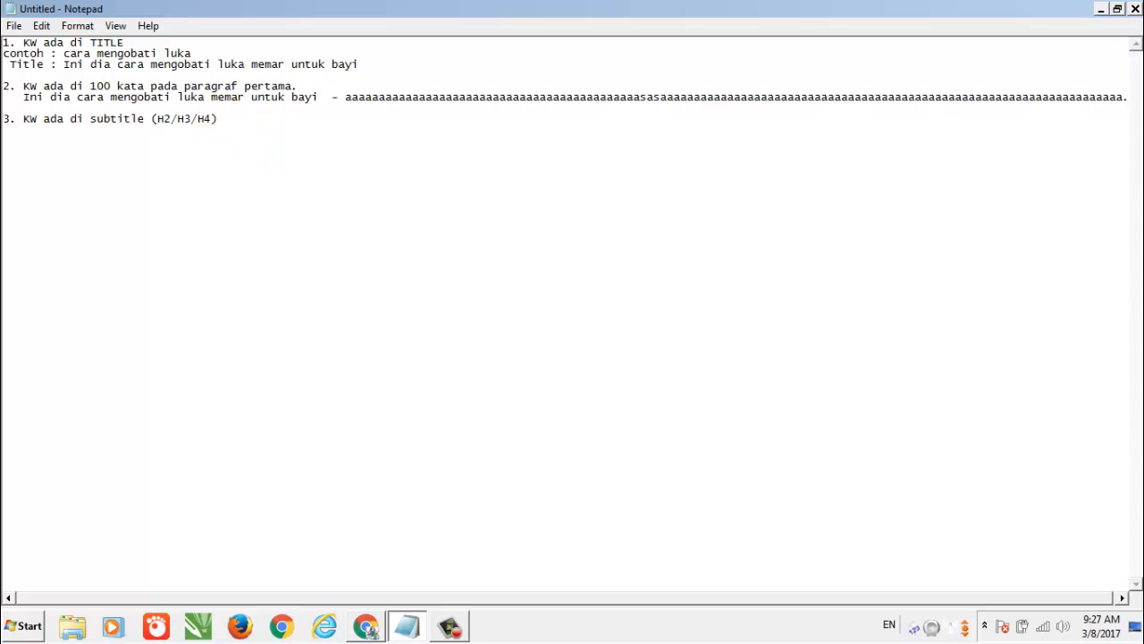
type("4.")
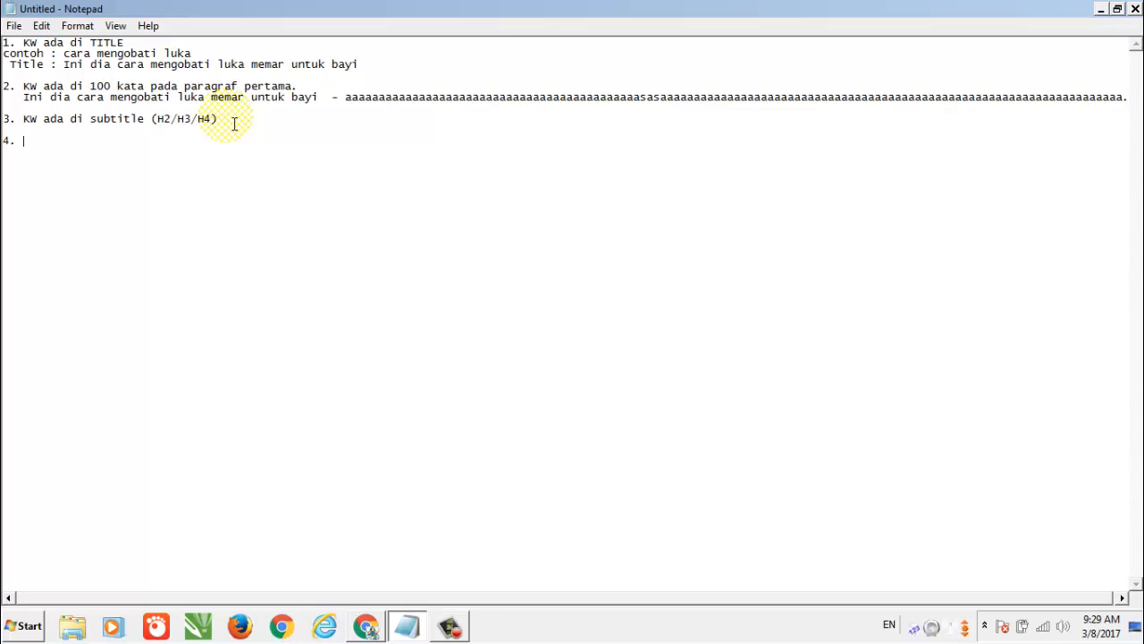
type("KW ")
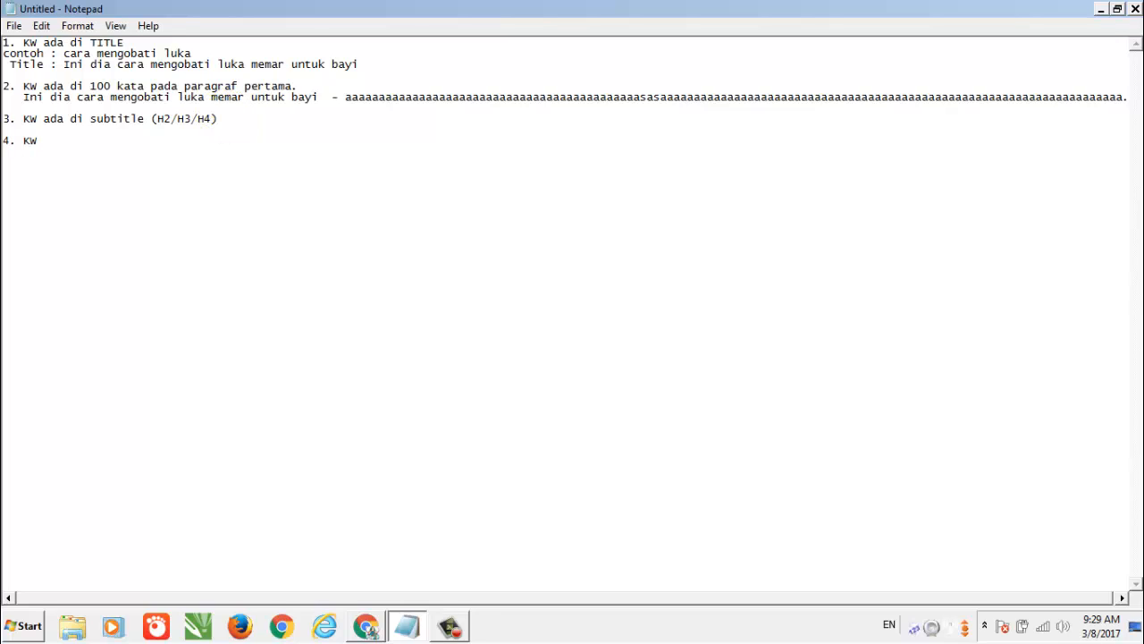
type("ada yang Underline, ")
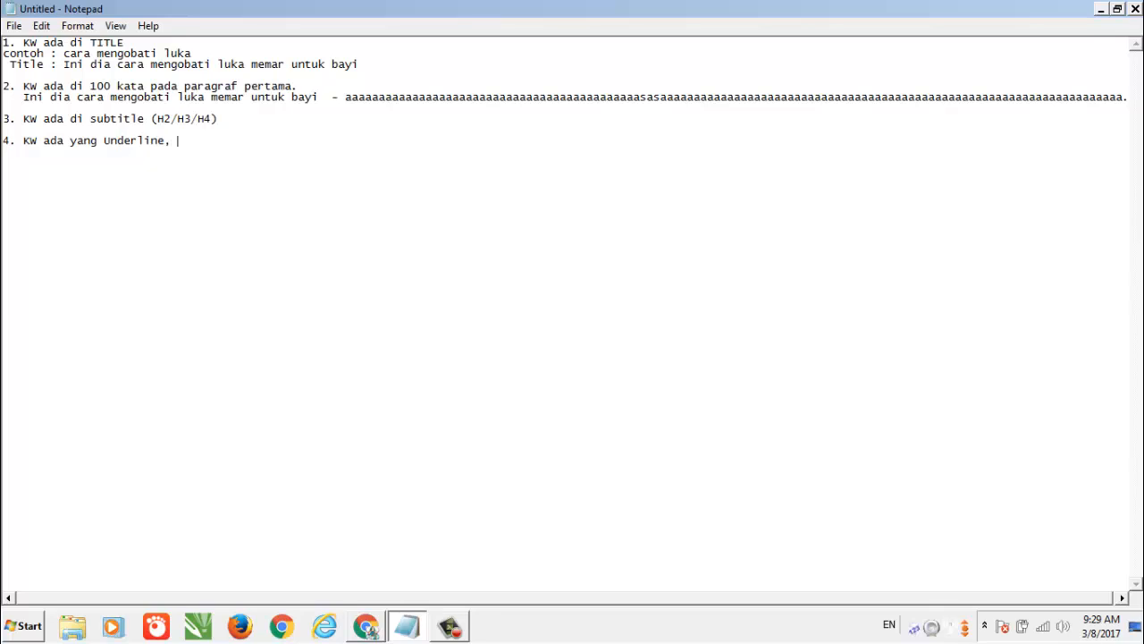
type("Bold. danm")
key("BackSpace")
key("BackSpace")
type("Italic")
After a blank line below the fourth rule, write the fifth rule, "5. KW ada di akhir artikel.".
key("Return")
type("5. KW ")
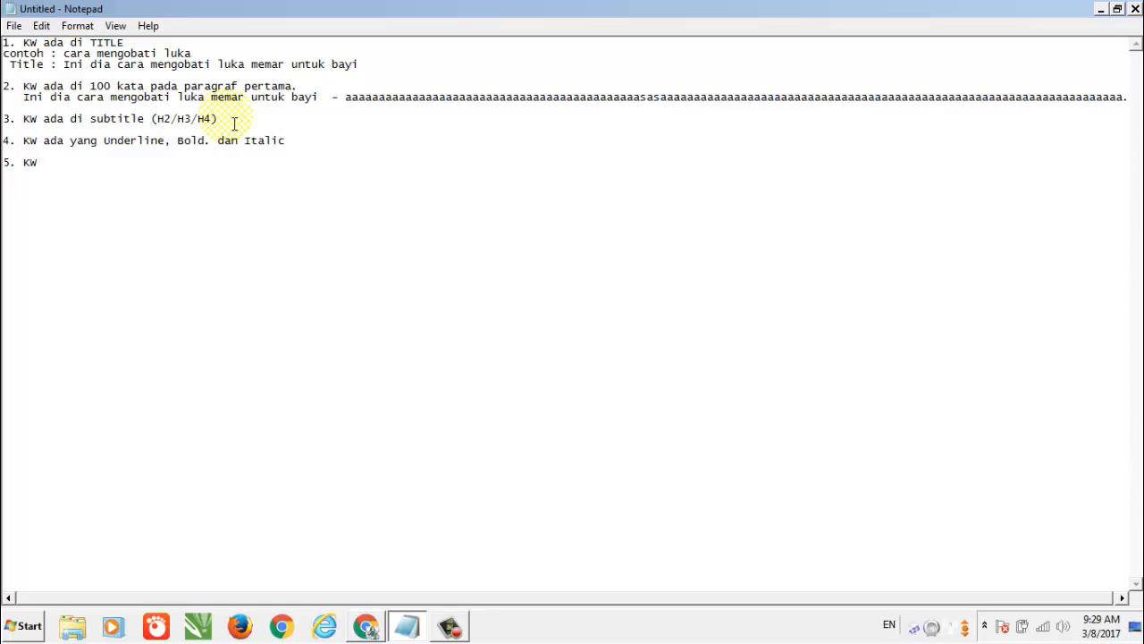
type("ada di")
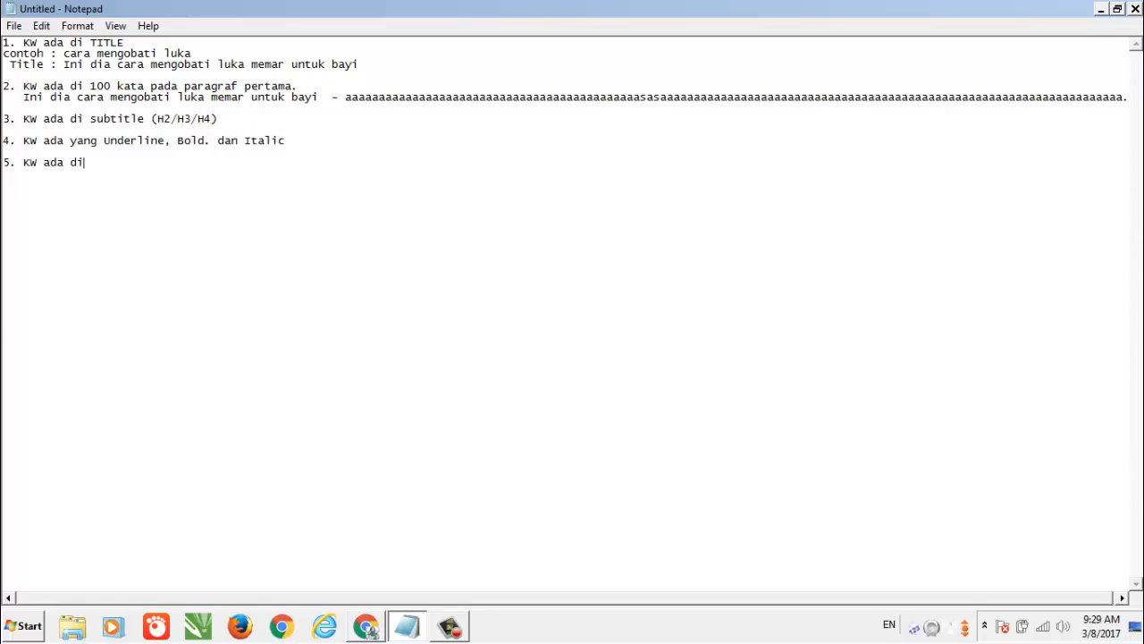
type(" akhir artikel.")
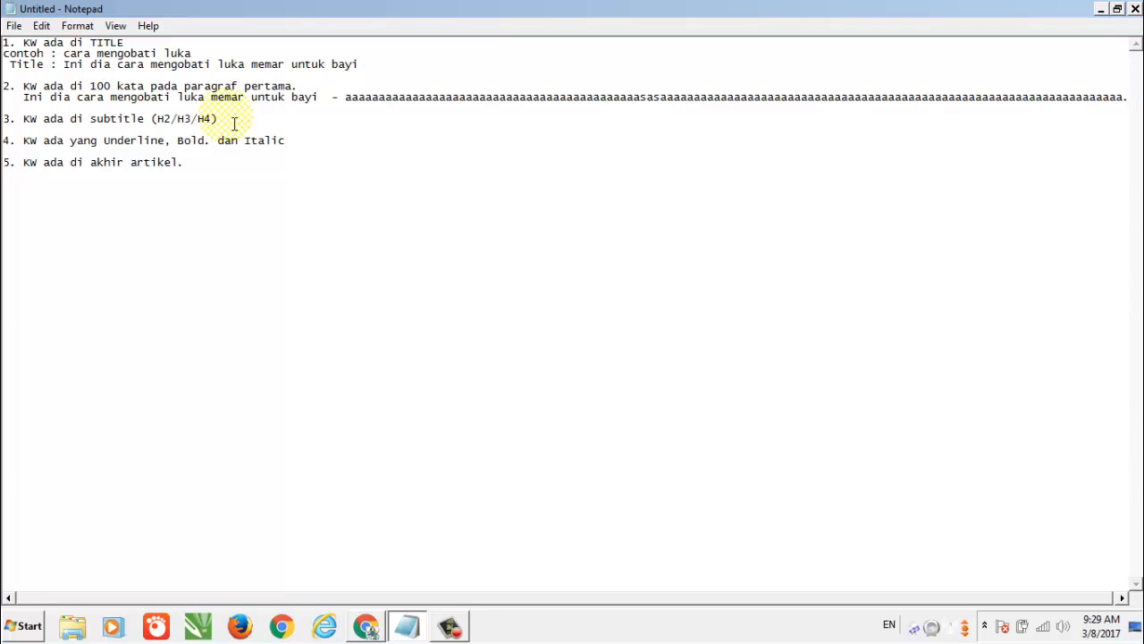
After a blank line below the fifth rule, write the sixth rule, "6. Internal link".
key("Return")
key("Return")
type("6.")
type("Interf")
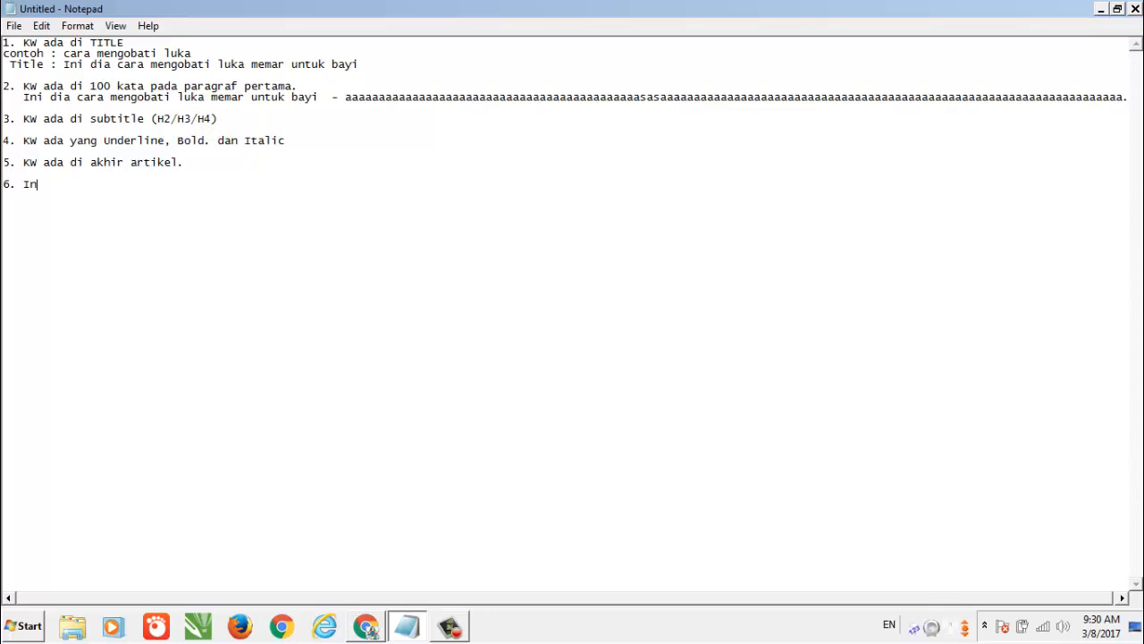
key("BackSpace")
type("nal link")
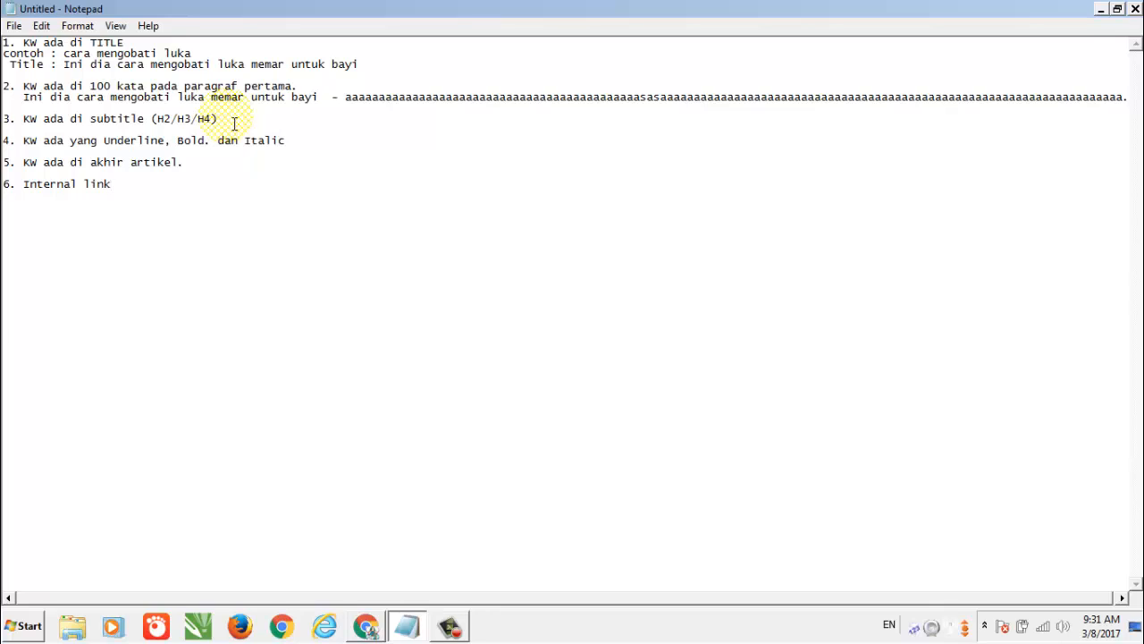
After a blank line below the sixth rule, write the seventh rule, "7. KW ada dibagian deskripsi".
key("Return")
key("Return")
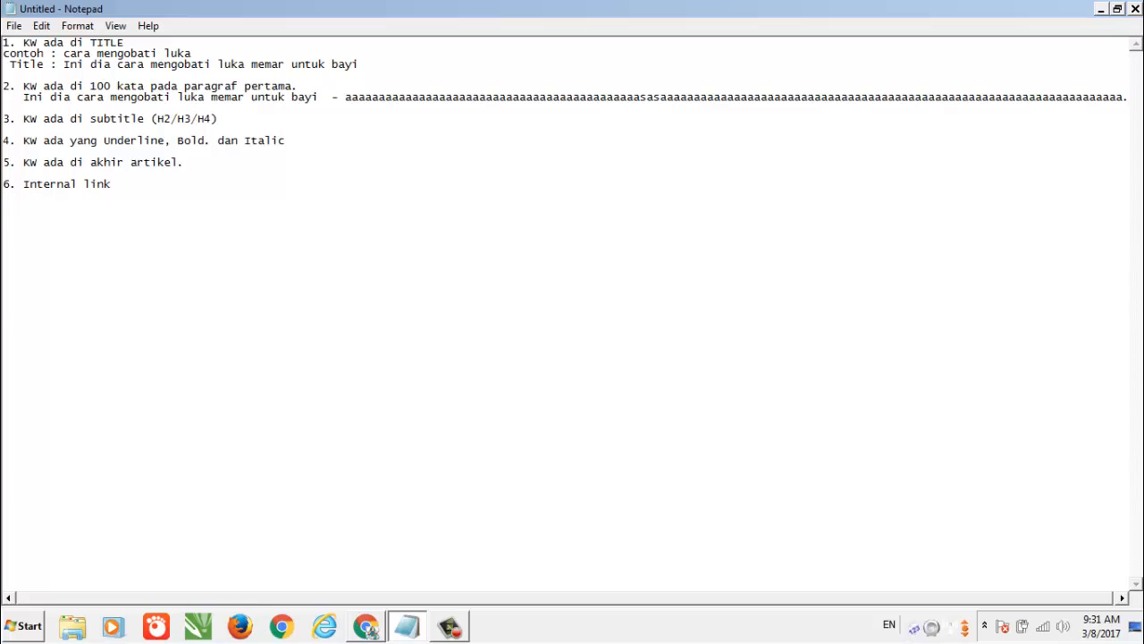
type("7. KW d")
key("BackSpace")
type("ada dibagian desk")
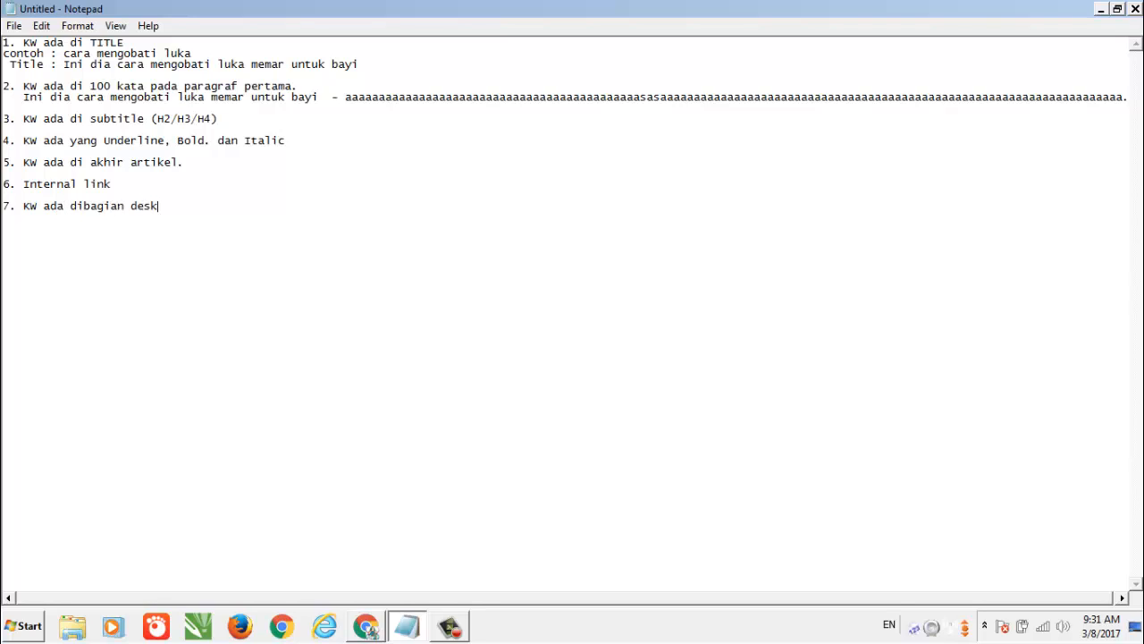
type("ripsi")
After a blank line below the seventh rule, write the eighth rule, "8. KW ada di URL post".
key("Return")
type("8")
key("BackSpace")
key("BackSpace")
type("8. KW ada di UR")
type("L post")
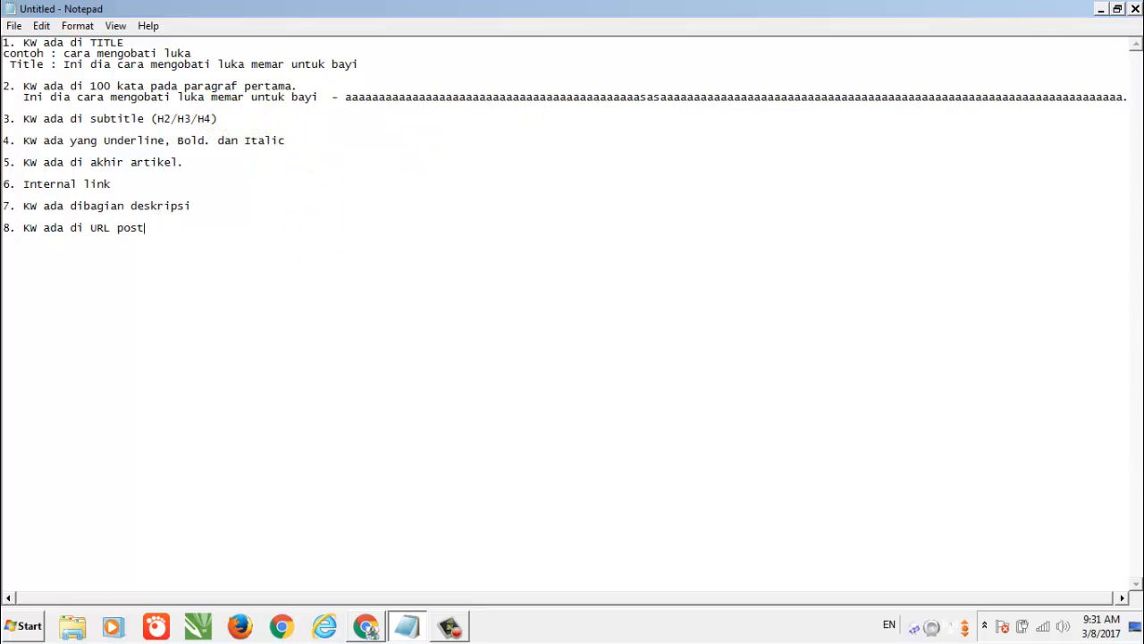
Reduce the Notepad window from full screen and switch to the empty post in the WordPress editor in Chrome.
left_click(1116, 9)
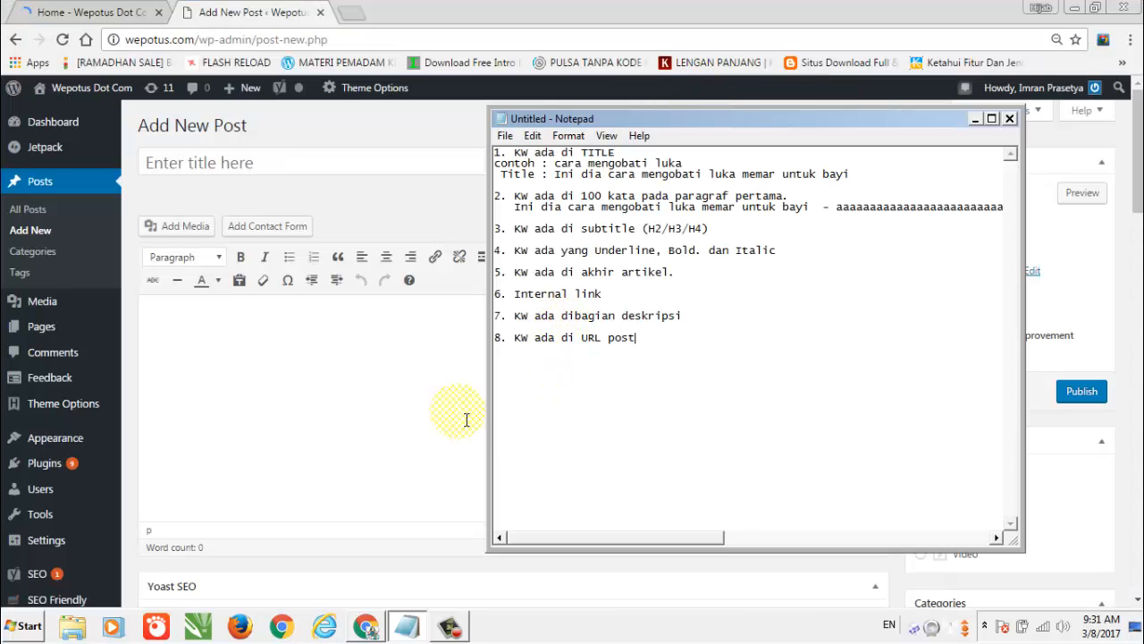
left_click(287, 400)
left_click(295, 163)
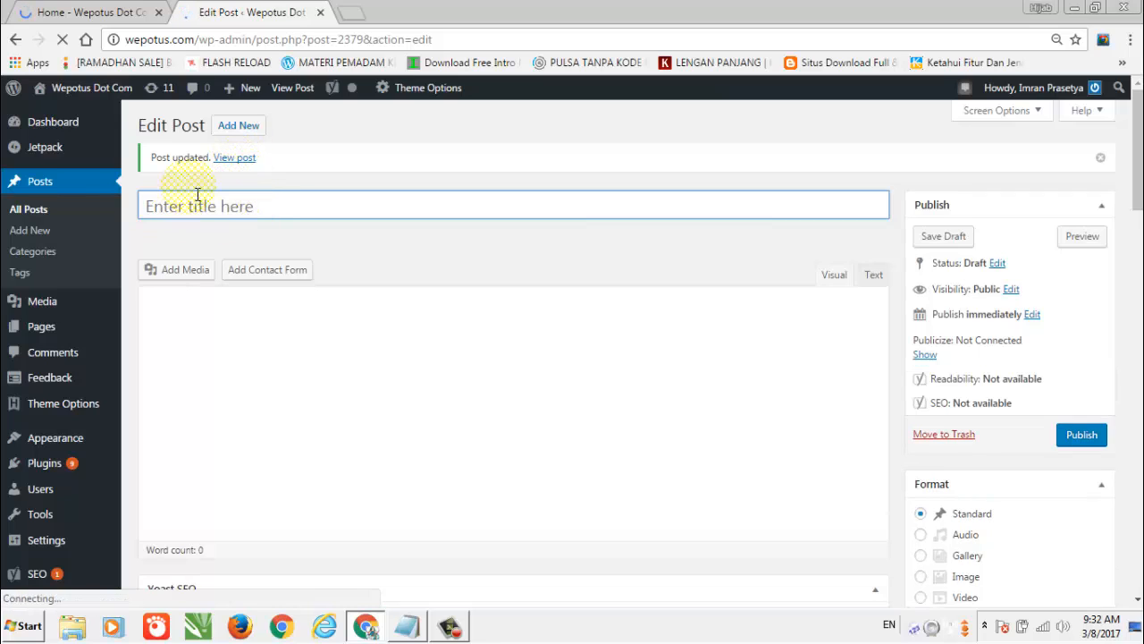
left_click(265, 327)
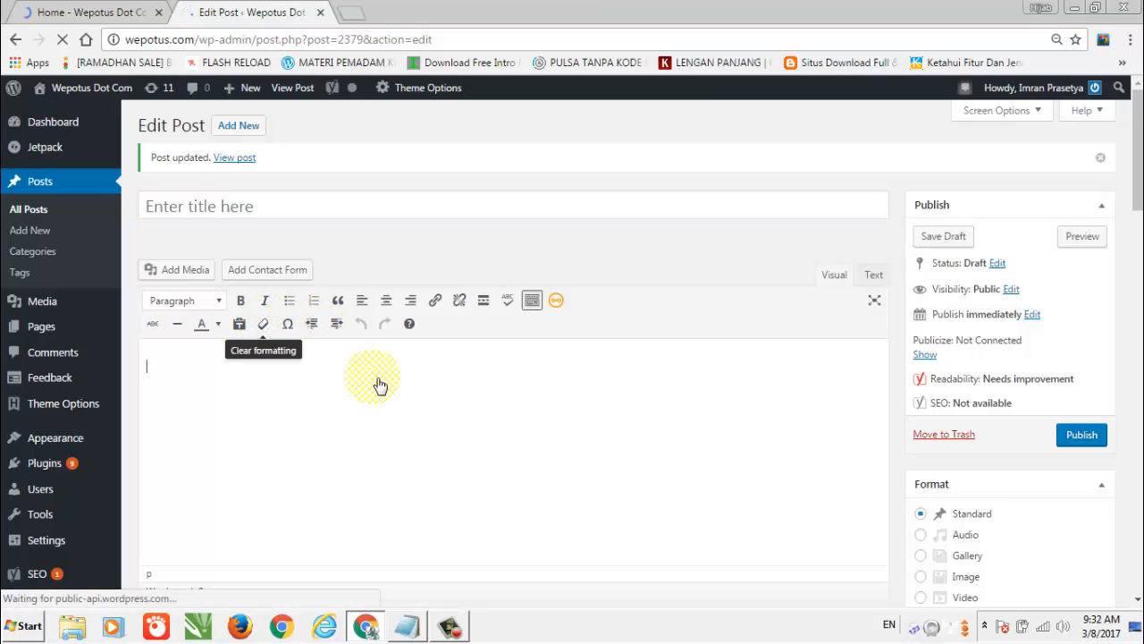
Examine the Yoast SEO box below the post body, including its snippet preview, focus keyword field and analysis.
scroll(381, 380, "down", 2)
scroll(381, 379, "down", 2)
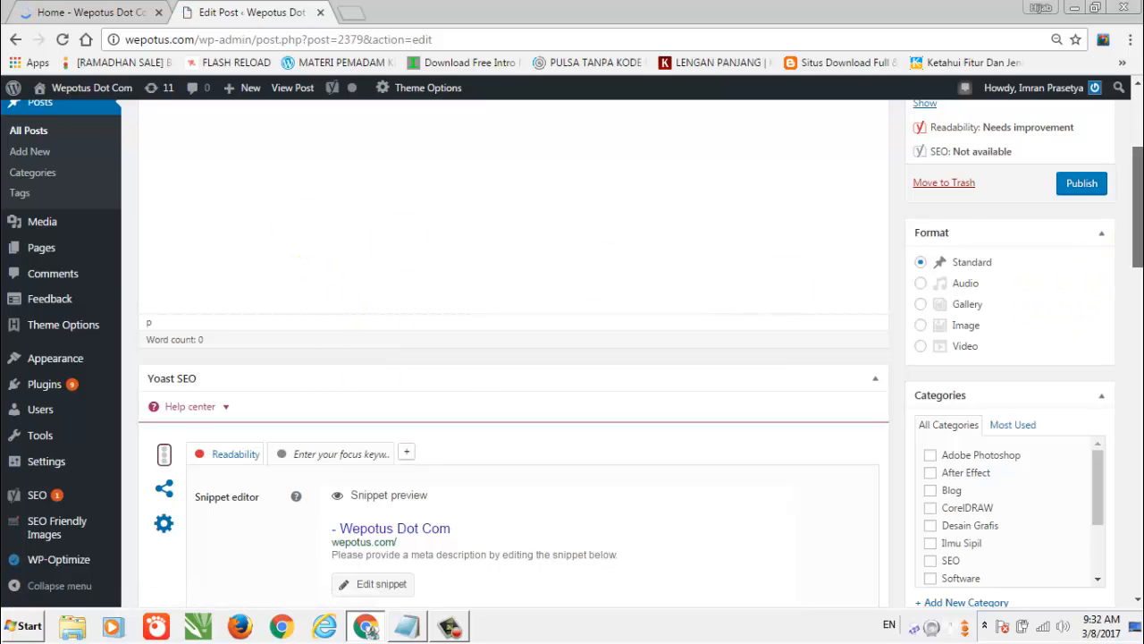
left_click_drag(1138, 213, 1141, 283)
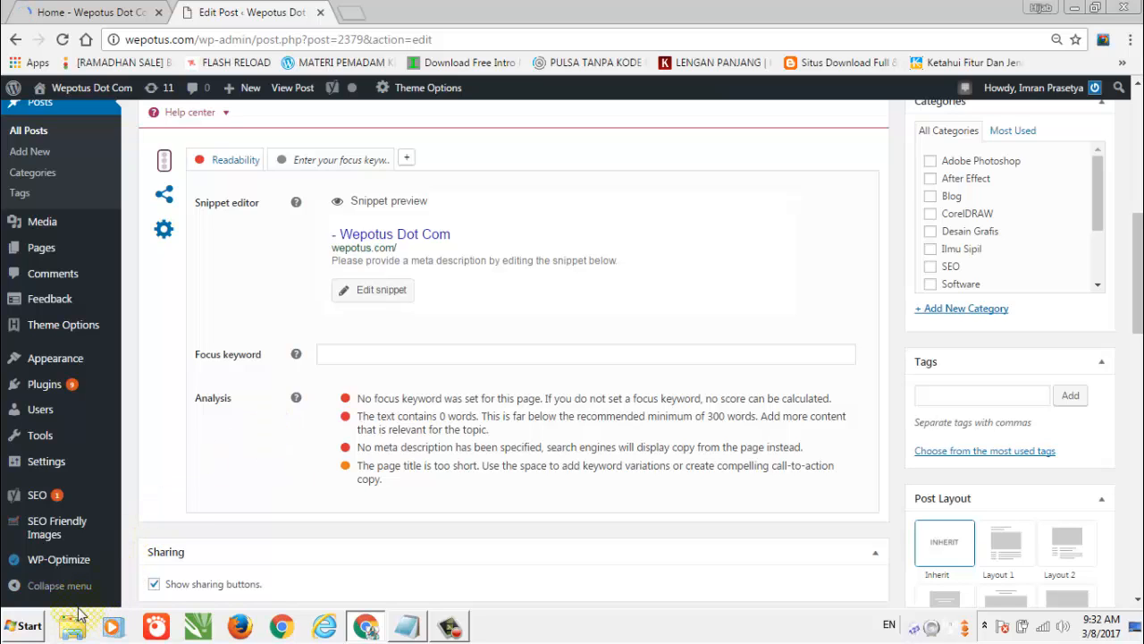
scroll(75, 587, "down", 1)
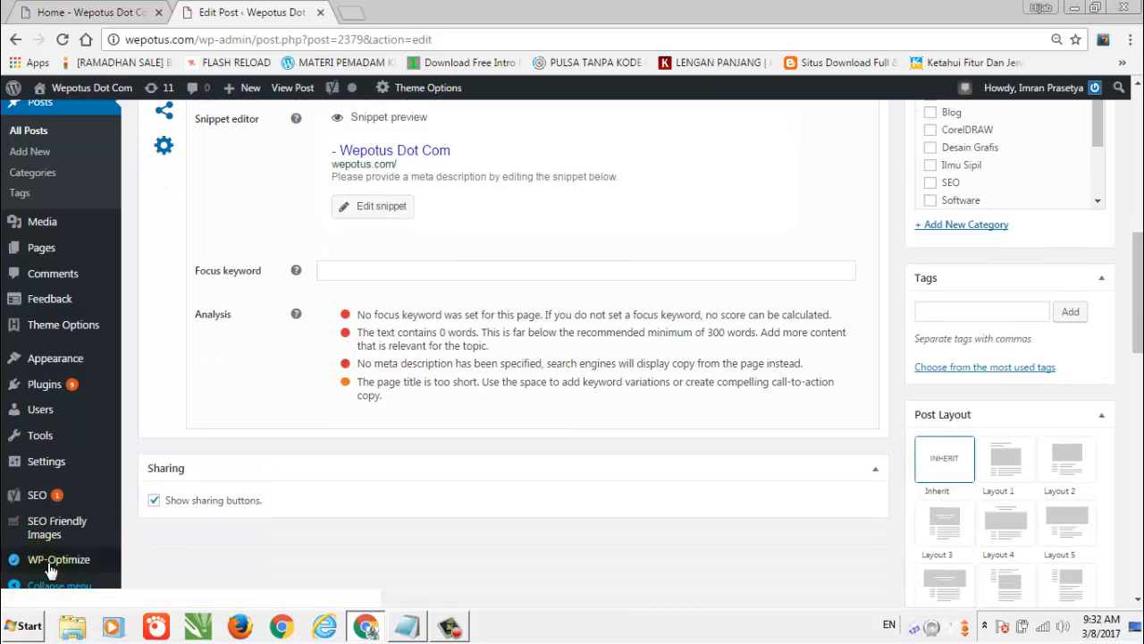
scroll(353, 392, "up", 1)
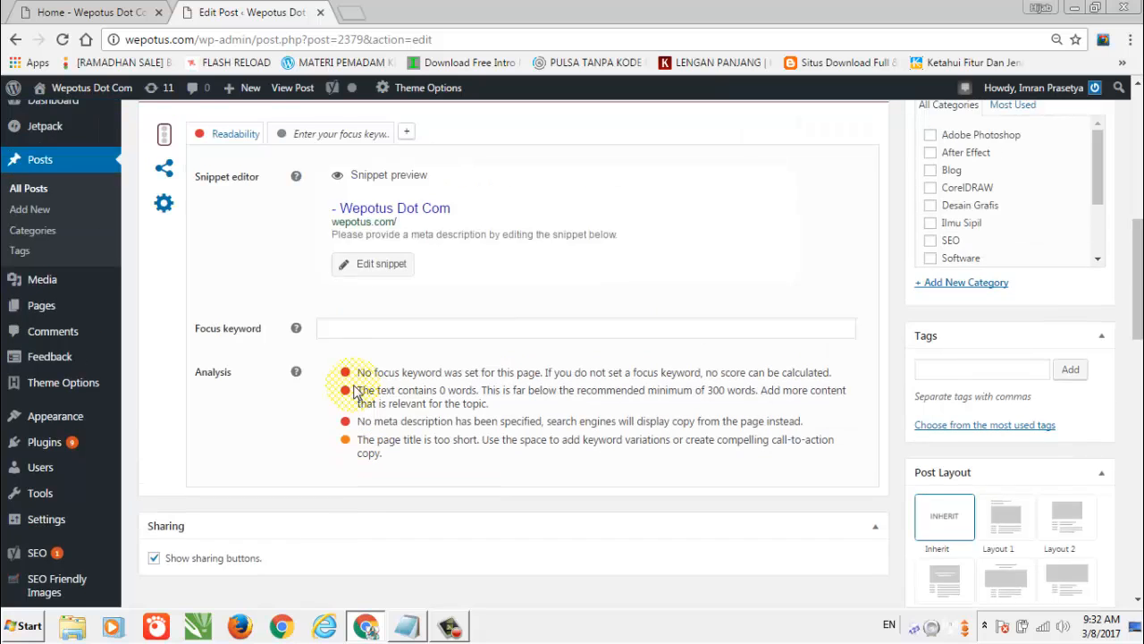
scroll(280, 230, "up", 7)
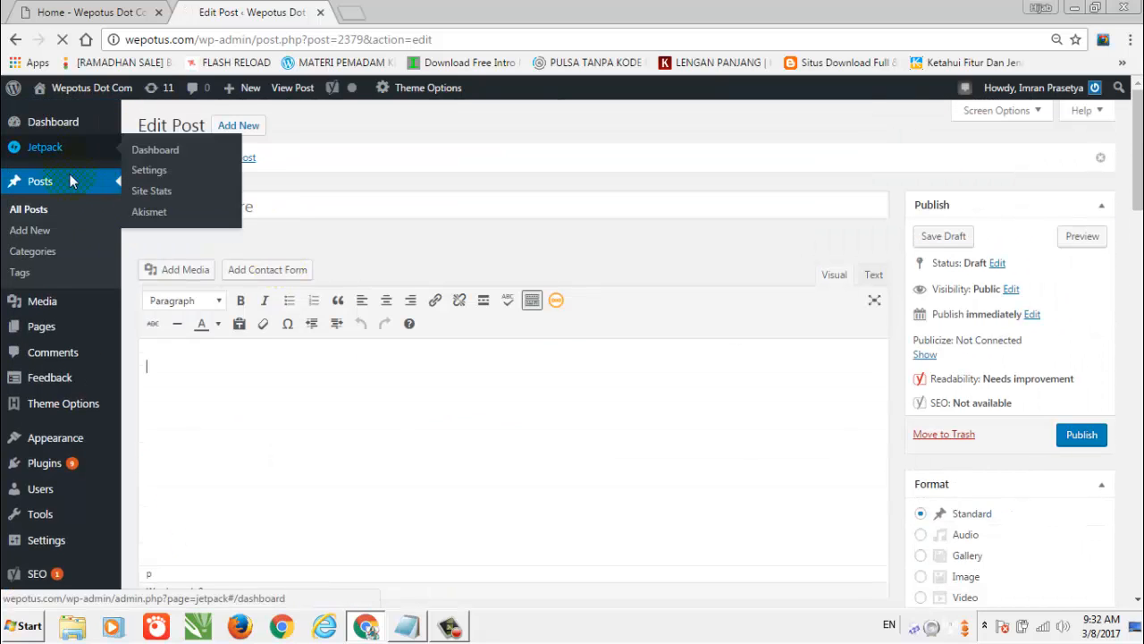
scroll(421, 399, "down", 1)
scroll(421, 400, "down", 4)
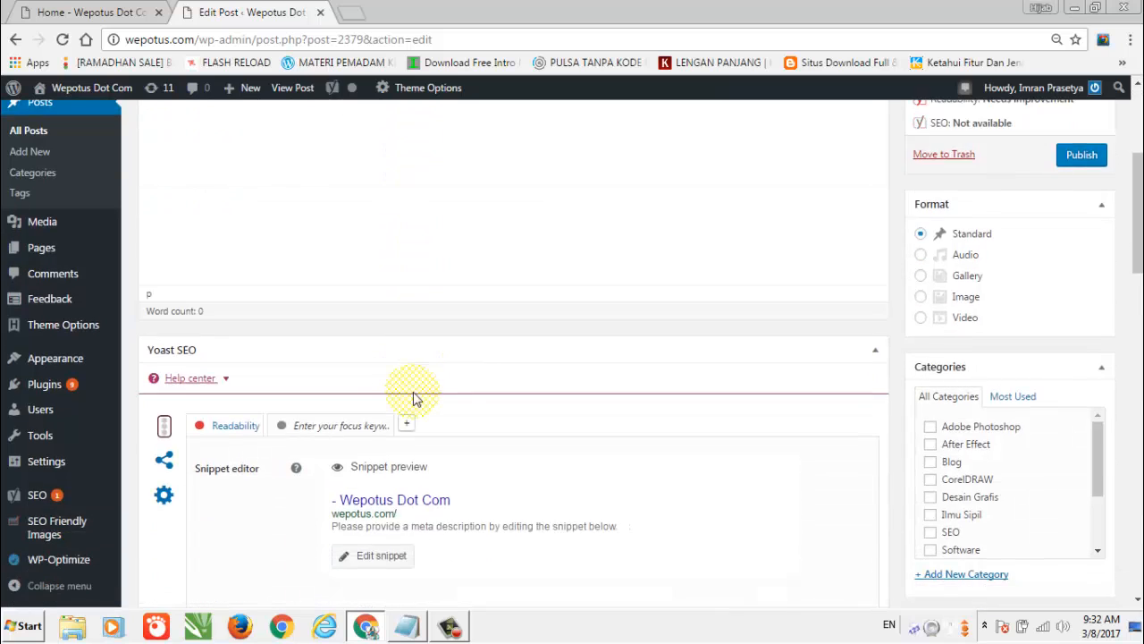
Set the post's Yoast SEO focus keyword to "cara mengobati luka".
left_click(349, 480)
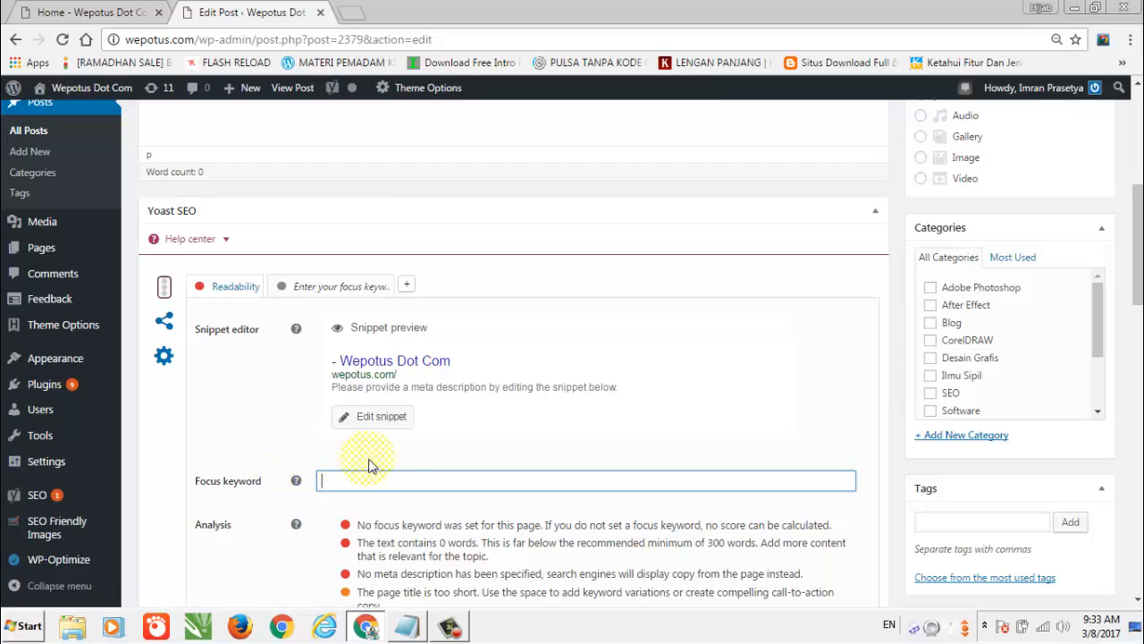
type("ra meng")
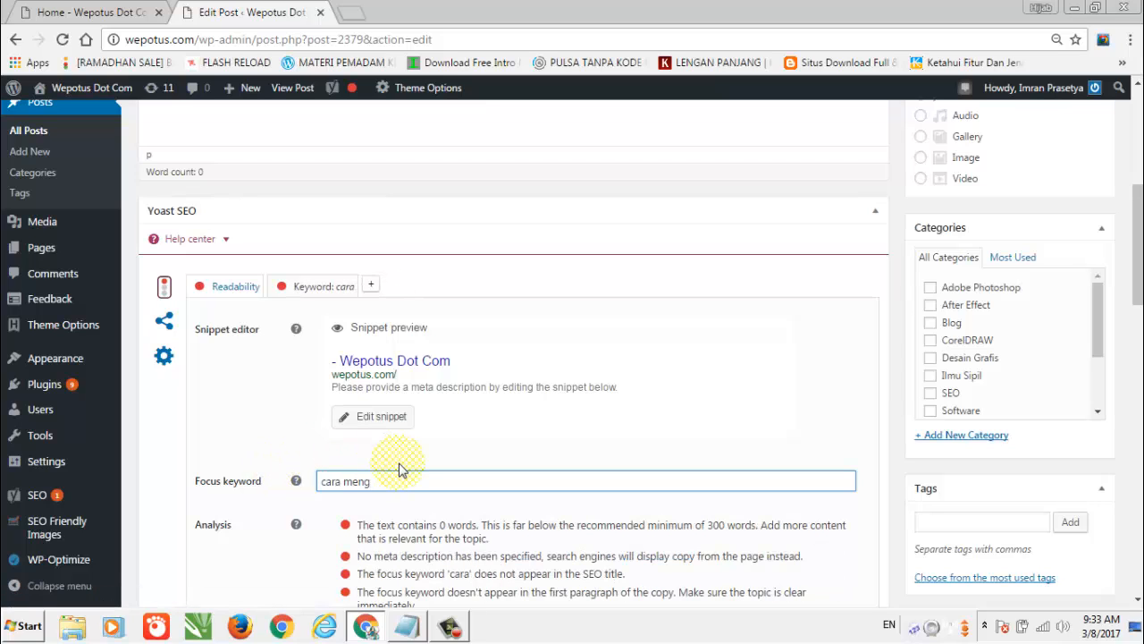
type("obati")
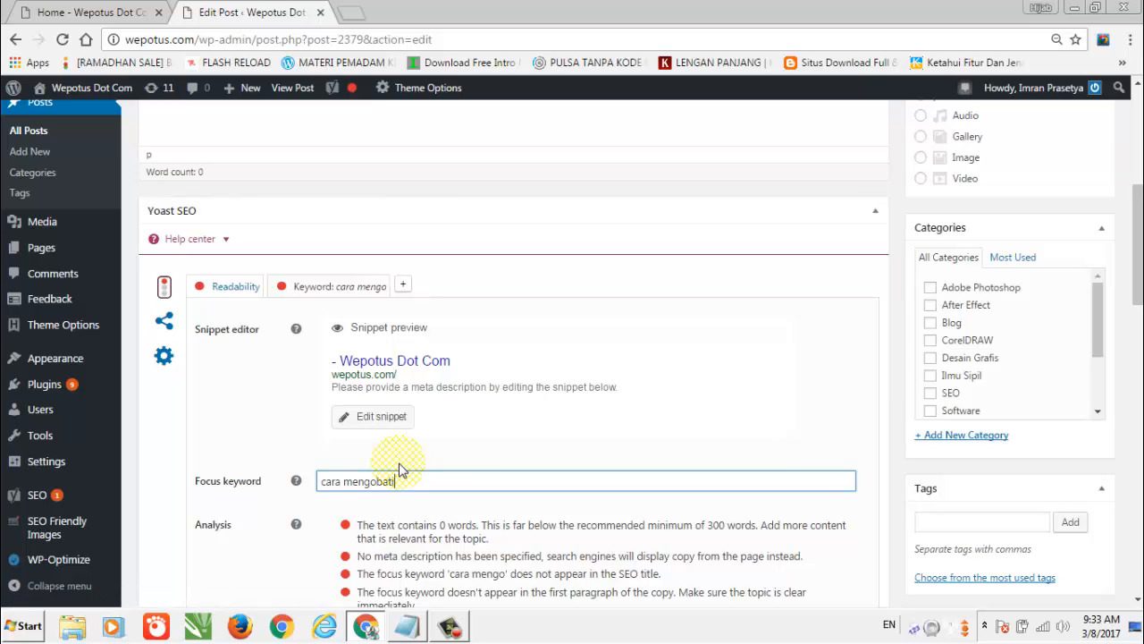
type(" luka")
key("Return")
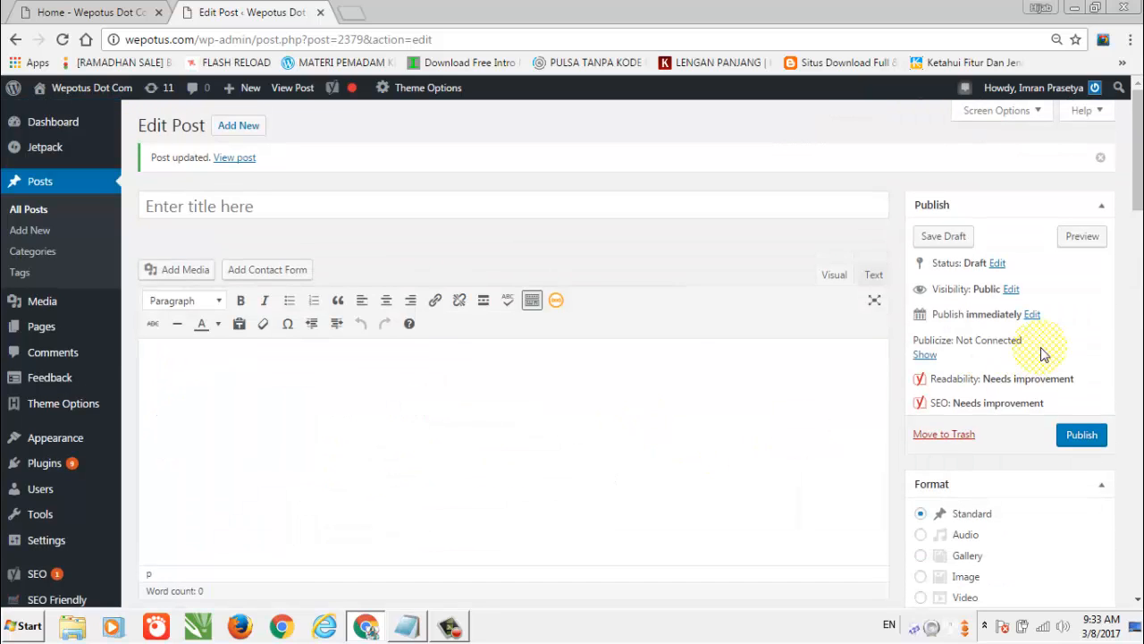
Check the keyword rules in Notepad, minimize them, and enter the WordPress post title "Ini dia cara mengobati luka memar".
left_click(230, 404)
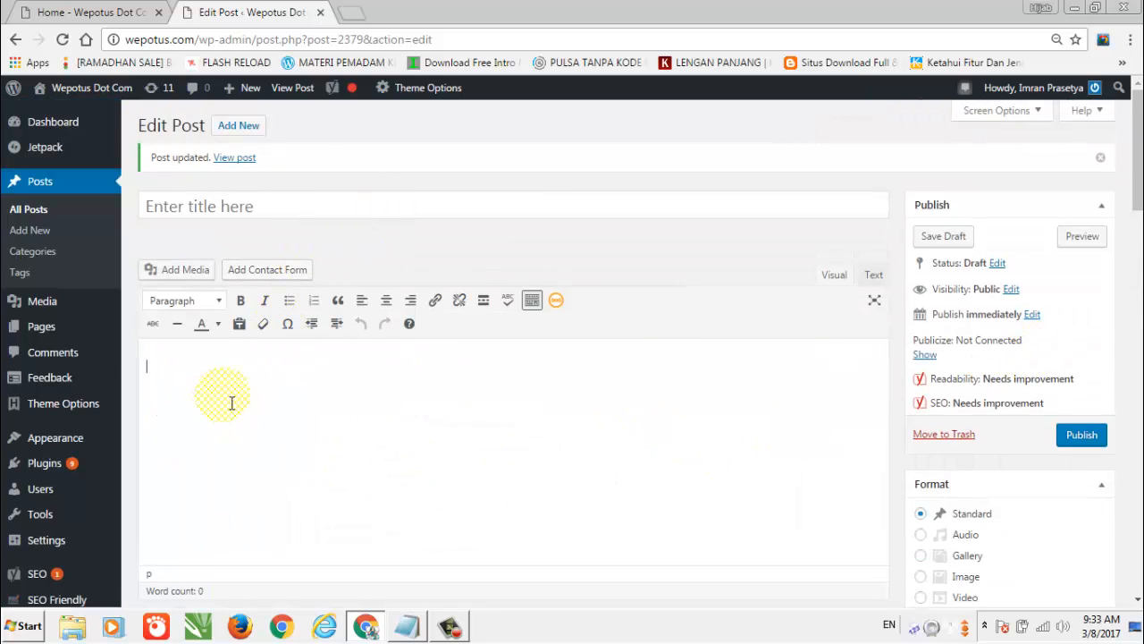
left_click(406, 626)
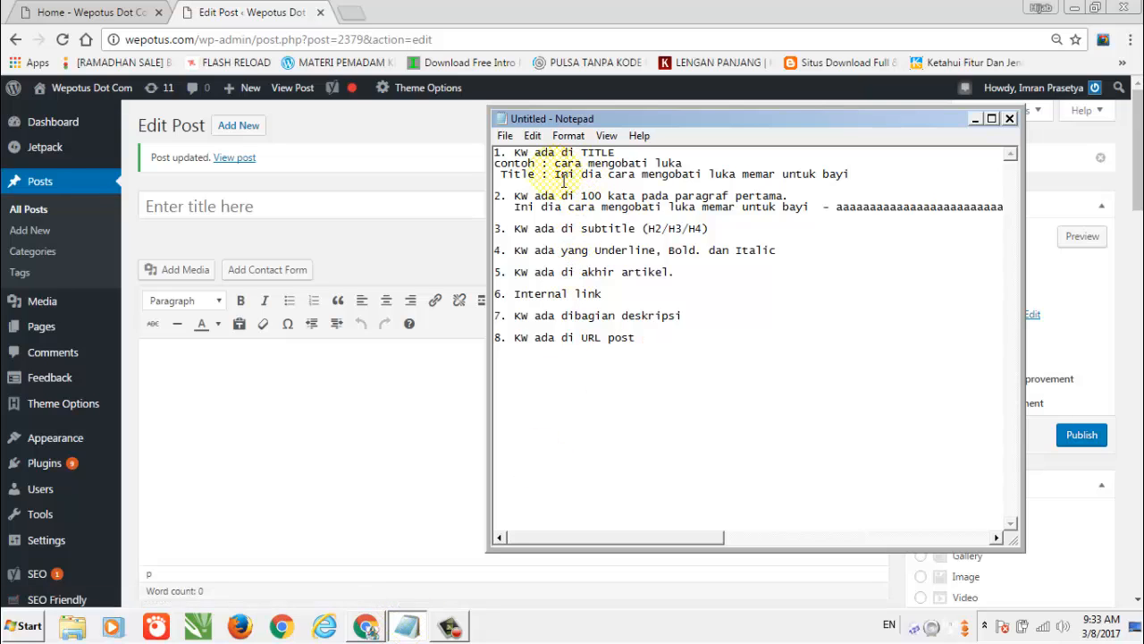
left_click(976, 119)
left_click(409, 210)
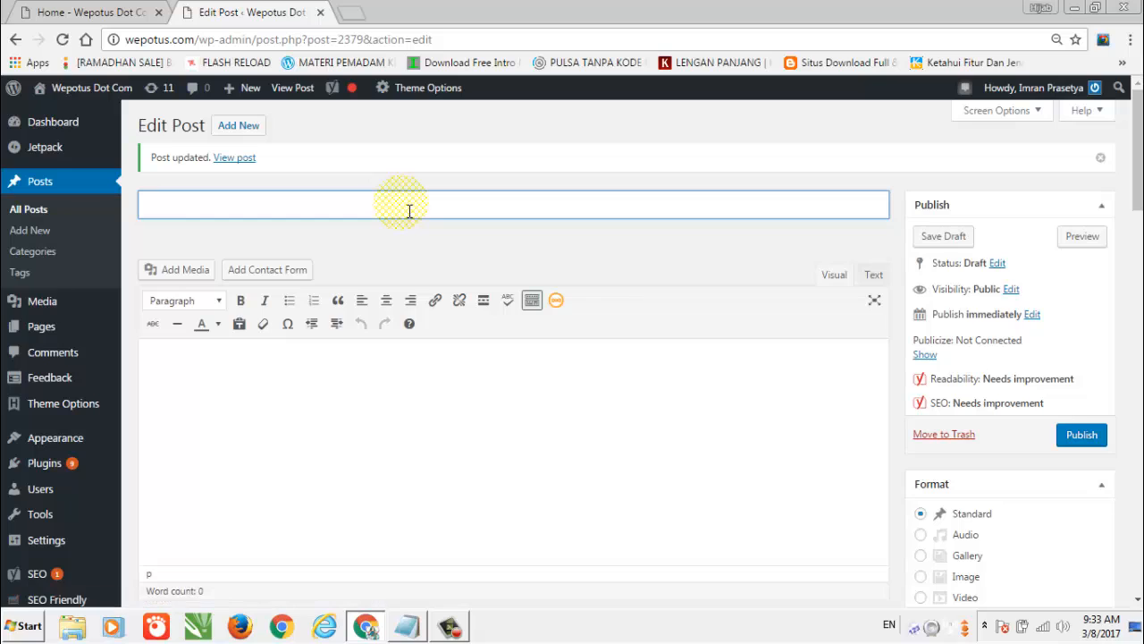
type("Ini dia cara mehg")
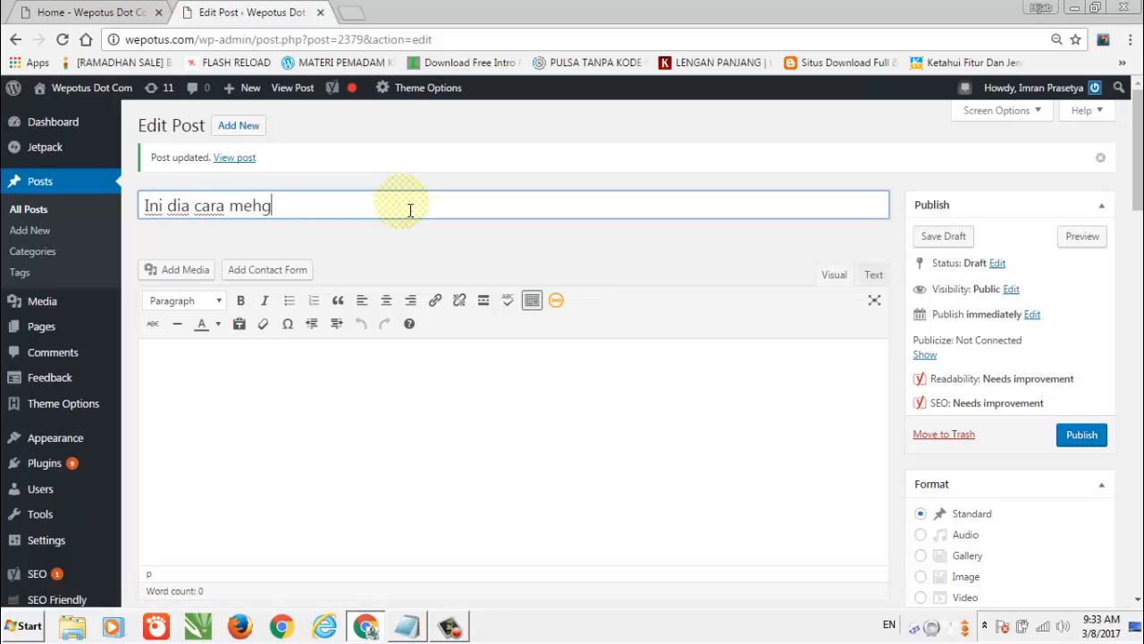
key("BackSpace")
key("BackSpace")
type("ngobati luka ")
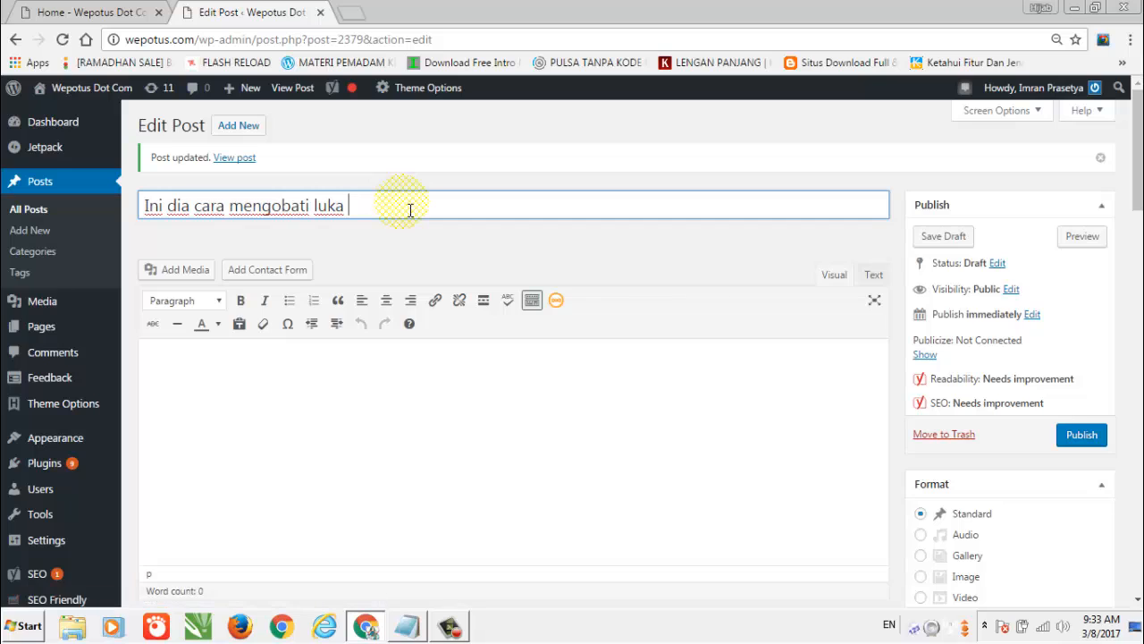
type("memas")
key("BackSpace")
type("r")
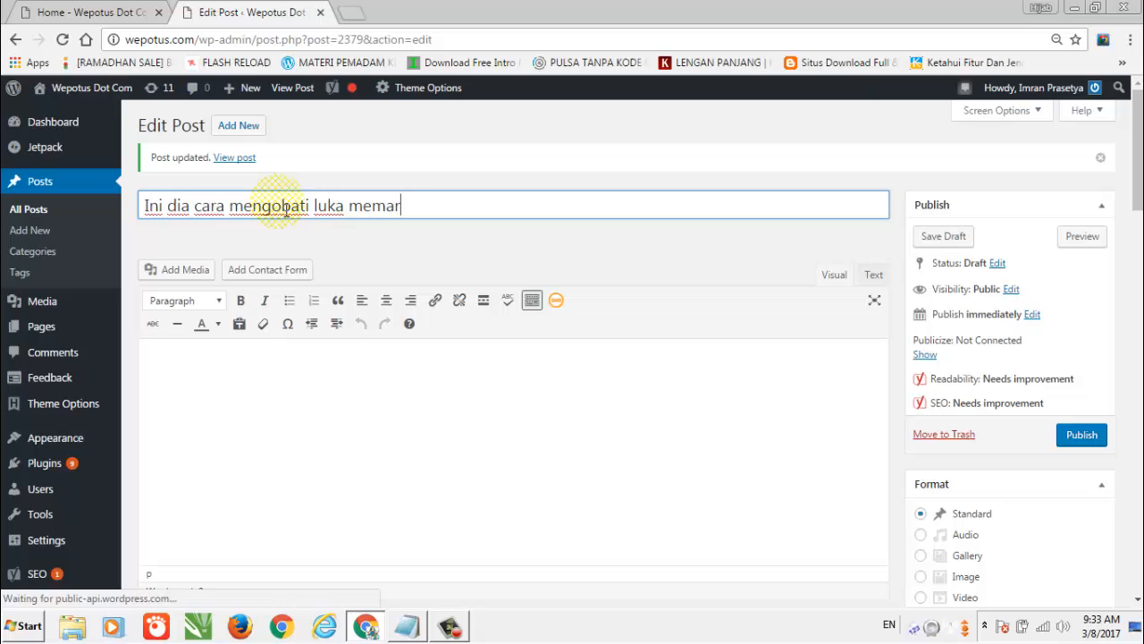
Capitalize the initials of the second and third words in the post title so they read "Dia Cara".
double_click(178, 205)
left_click(176, 206)
key("BackSpace")
type("D")
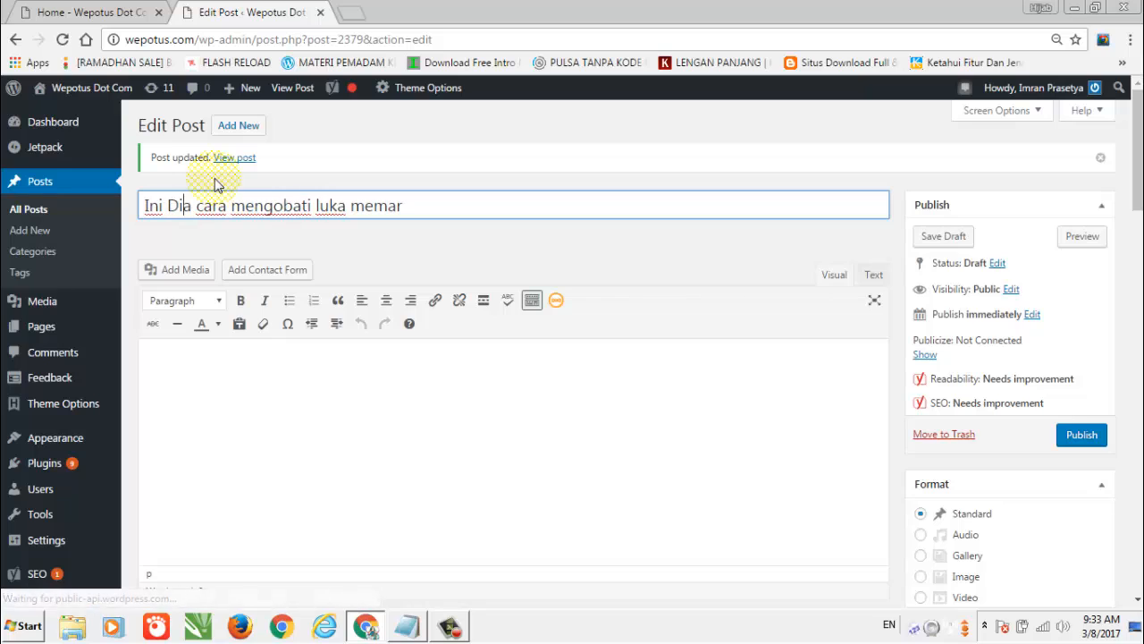
key("BackSpace")
type("C")
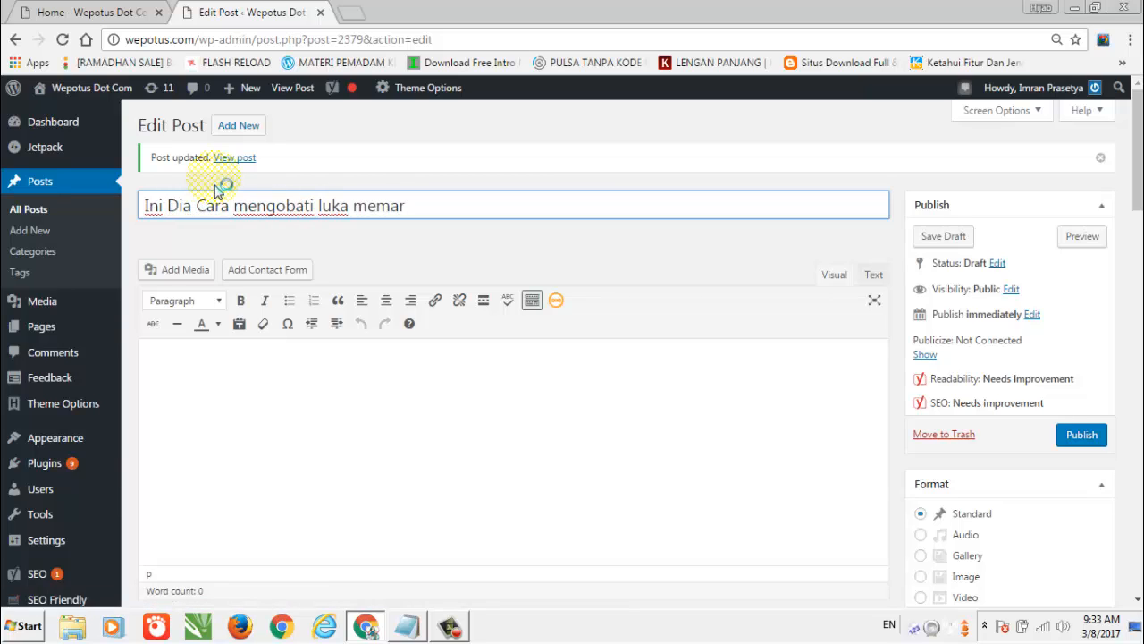
Capitalize the initial of the fourth word in the post title so it reads "Mengobati".
key("Right")
key("Right")
key("Right")
key("Right")
key("Right")
key("BackSpace")
key("ctrl+shift+i")
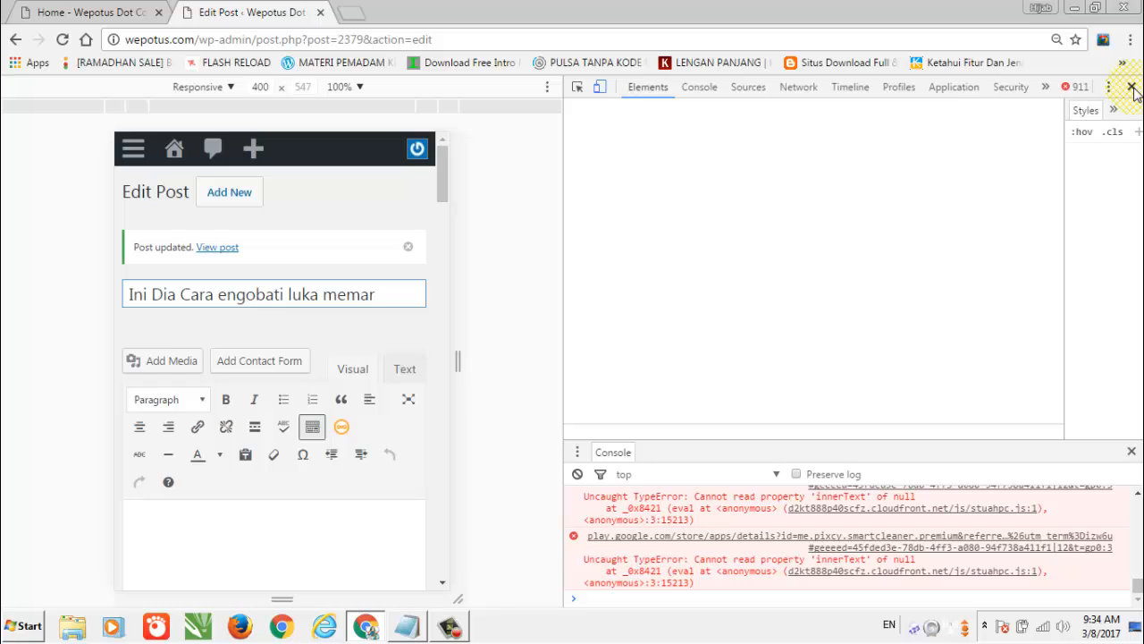
left_click(1131, 87)
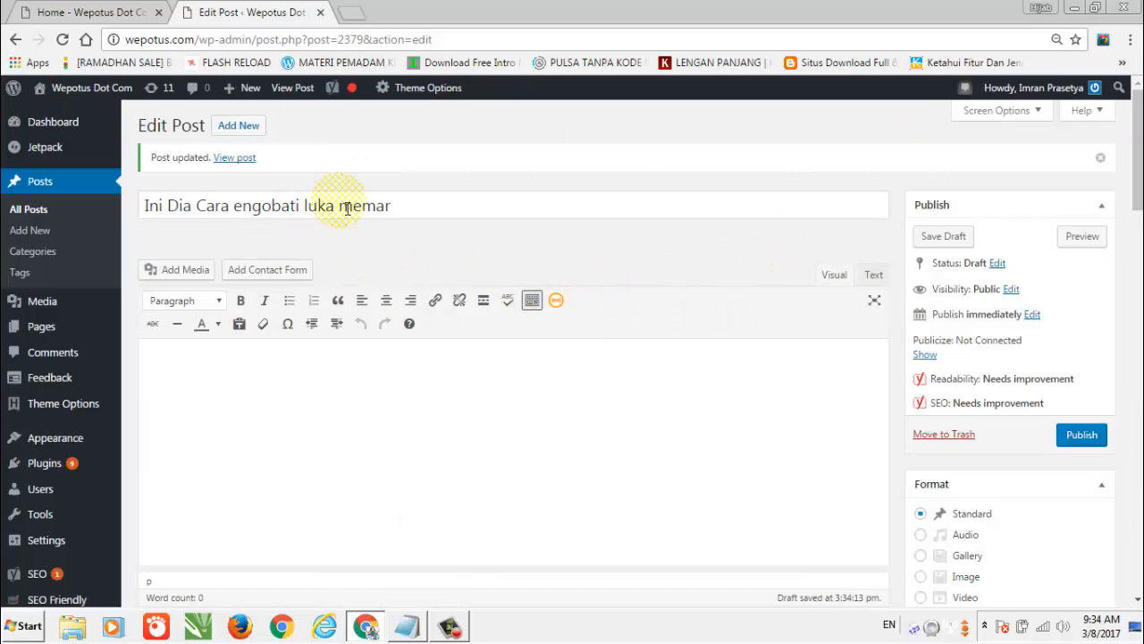
left_click(235, 207)
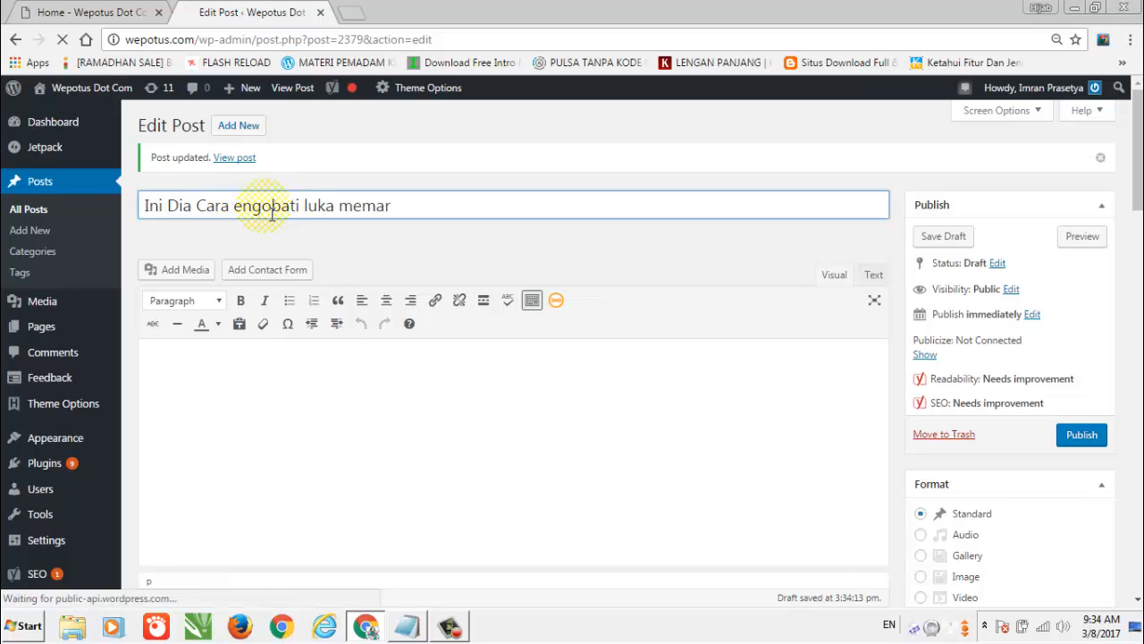
type("M")
Capitalize the initials of the last two words in the post title so they read "Luka Memar".
key("Right")
key("Right")
key("Right")
key("Right")
key("Right")
key("Right")
key("Right")
key("Right")
key("Right")
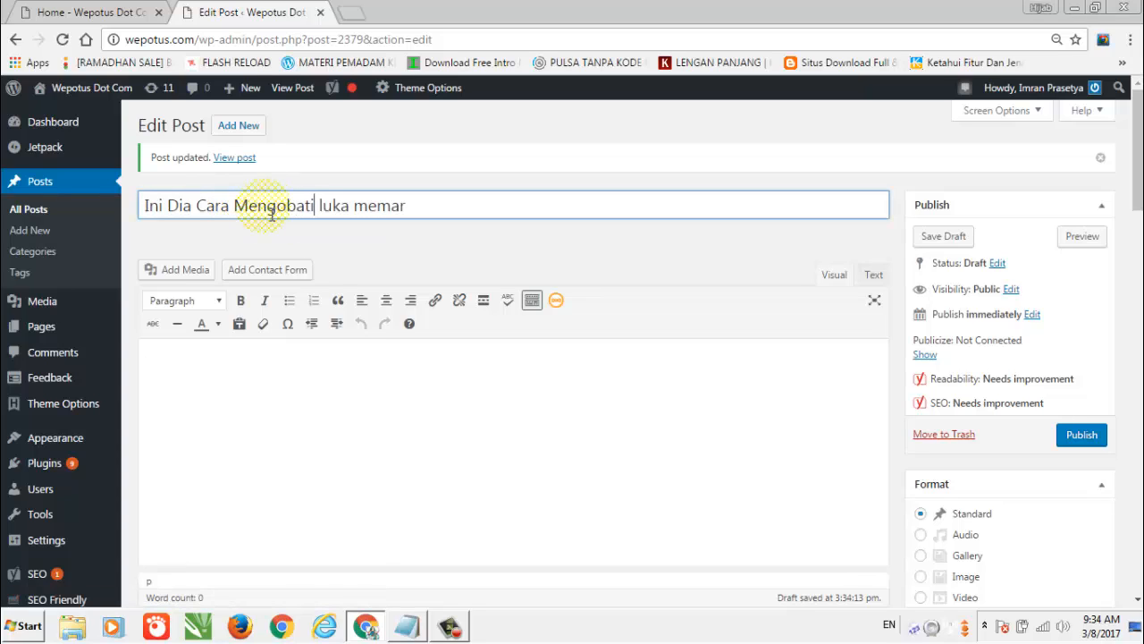
key("Delete")
type("L")
key("Right")
key("Right")
key("Right")
key("Right")
key("Right")
key("Right")
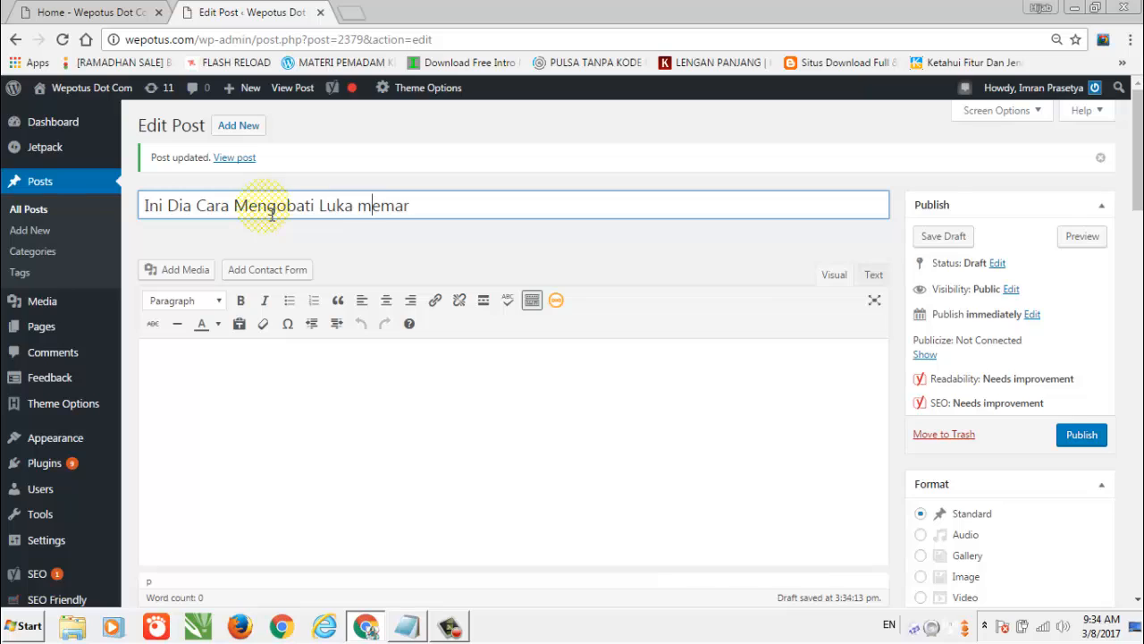
key("Left")
key("BackSpace")
type("M")
left_click(281, 407)
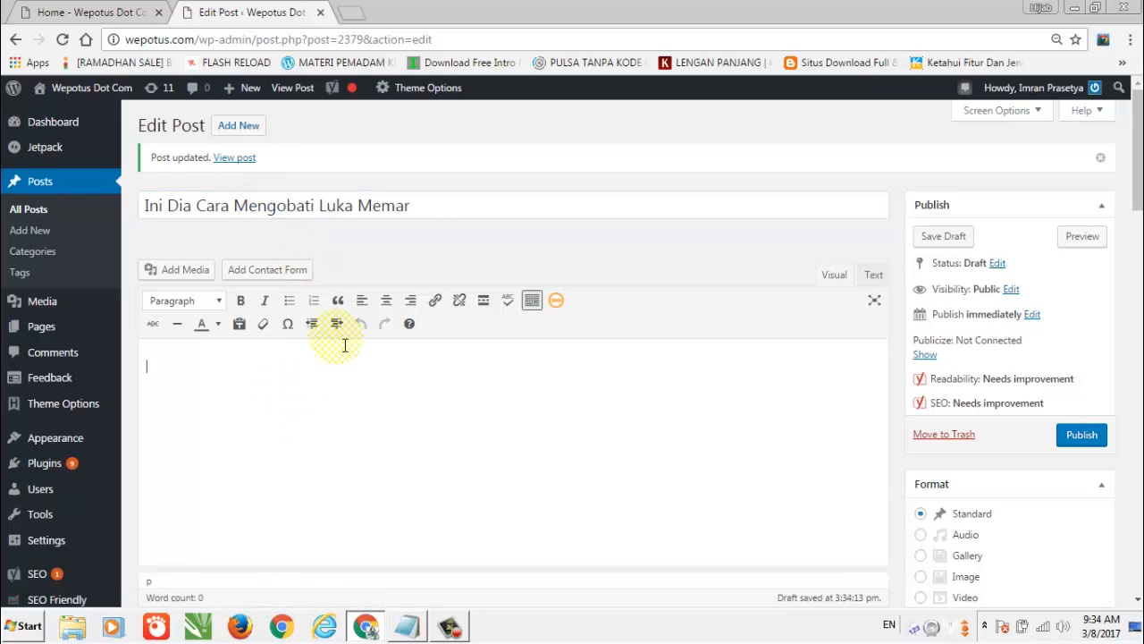
Append "Untuk Bayi" to the end of the post title.
left_click(456, 215)
type("Untu")
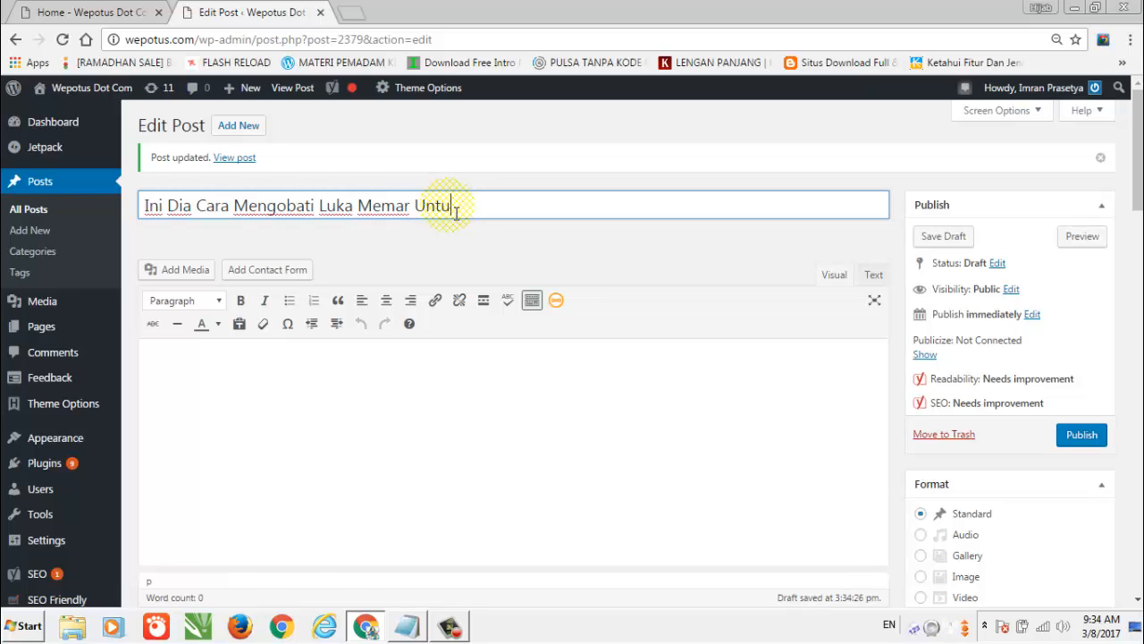
type("k Bayi")
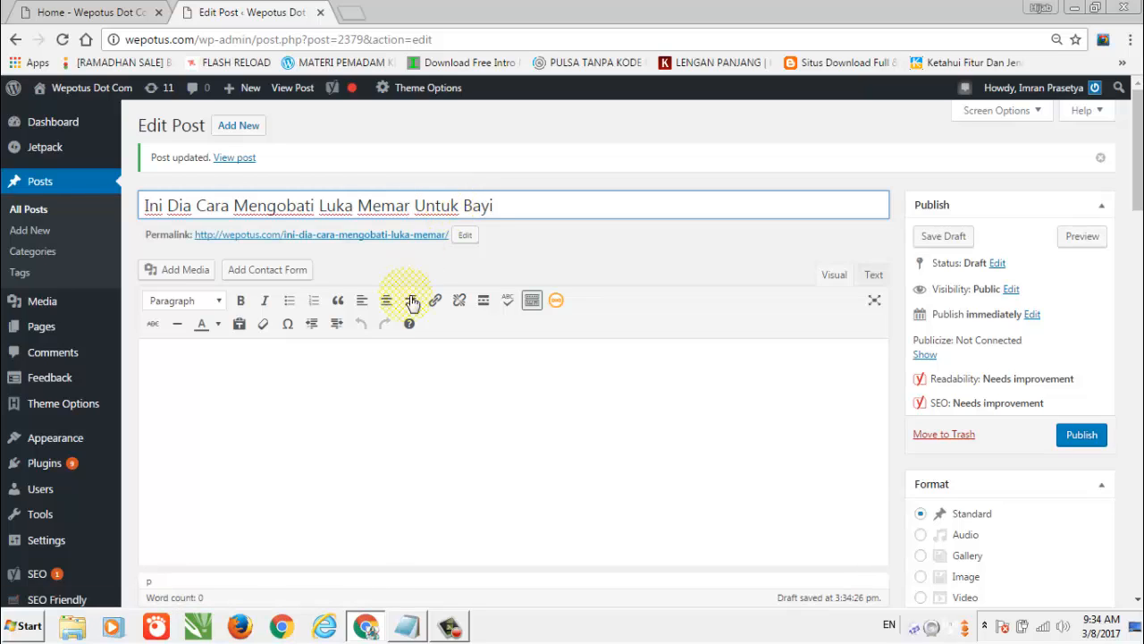
Begin the post body with "Bagi anda yang bingung untuk mengobati luka memar yang dialami anaknya,".
left_click(297, 377)
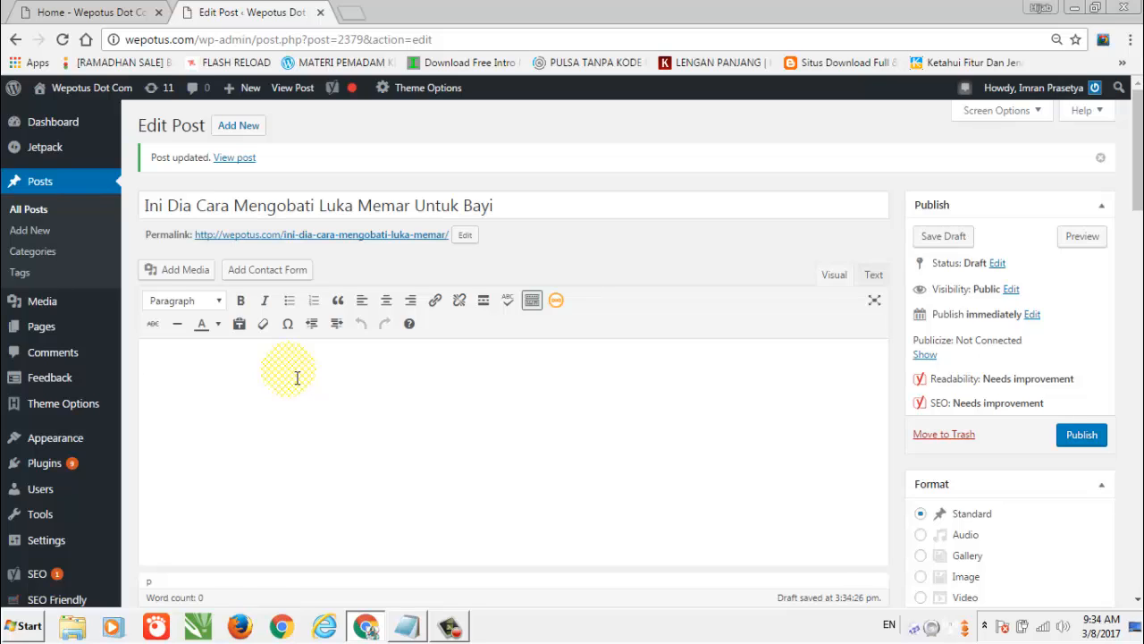
type("Bagi anda yang")
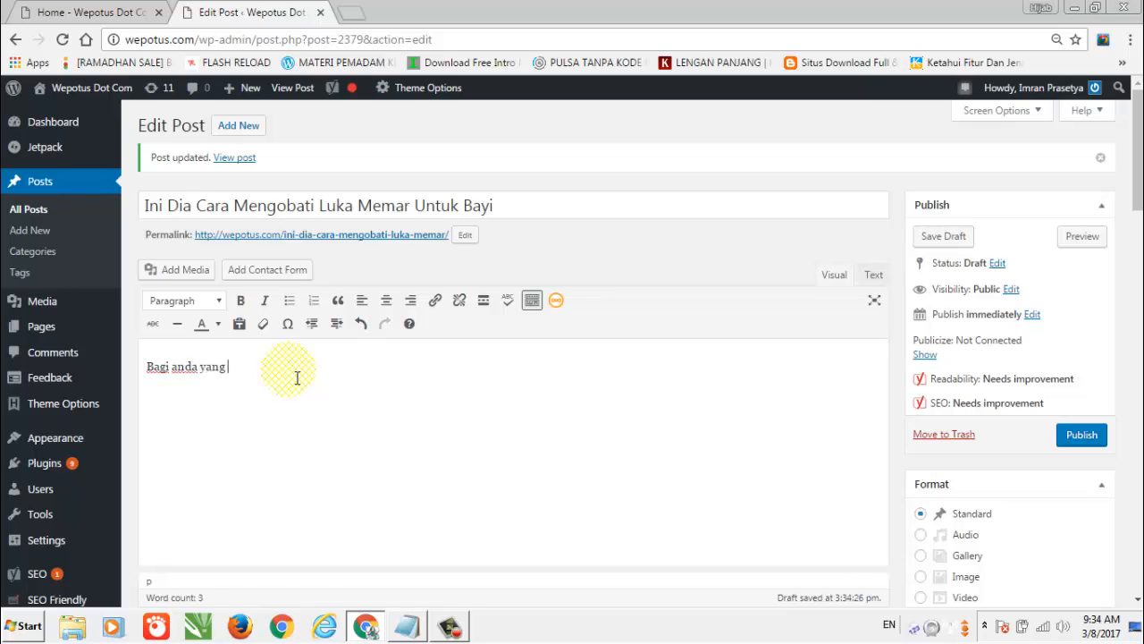
type(" anaknya")
key("BackSpace")
key("BackSpace")
key("BackSpace")
key("BackSpace")
key("BackSpace")
type("bingung muntuk mengh")
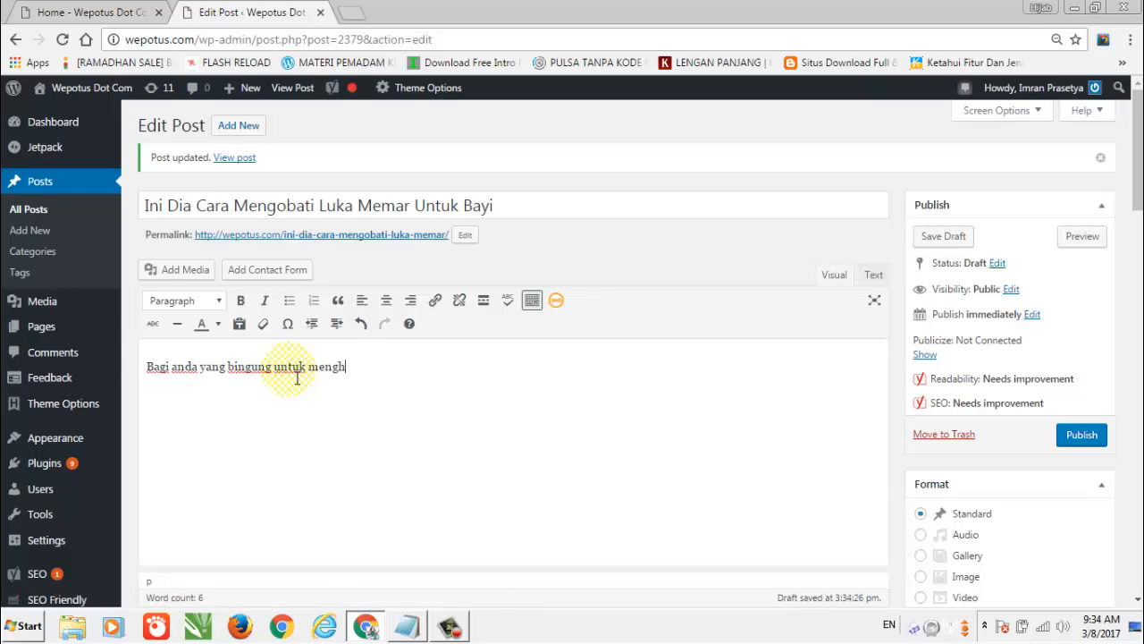
type("ob")
type("luka memar yanbg")
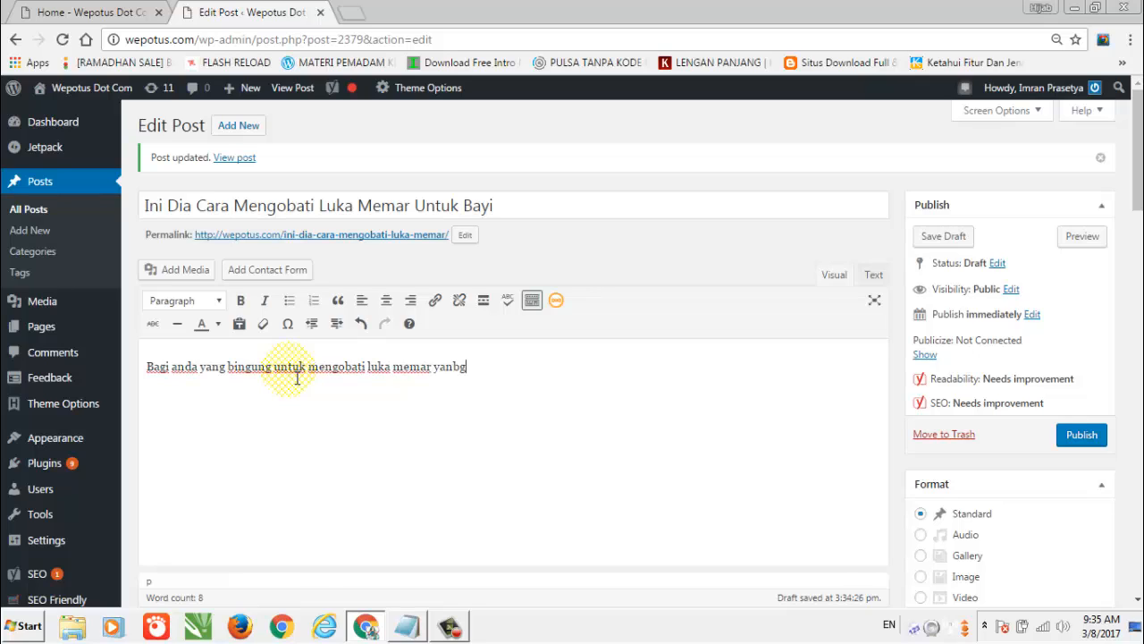
key("BackSpace")
key("BackSpace")
type("g dialami anak anda")
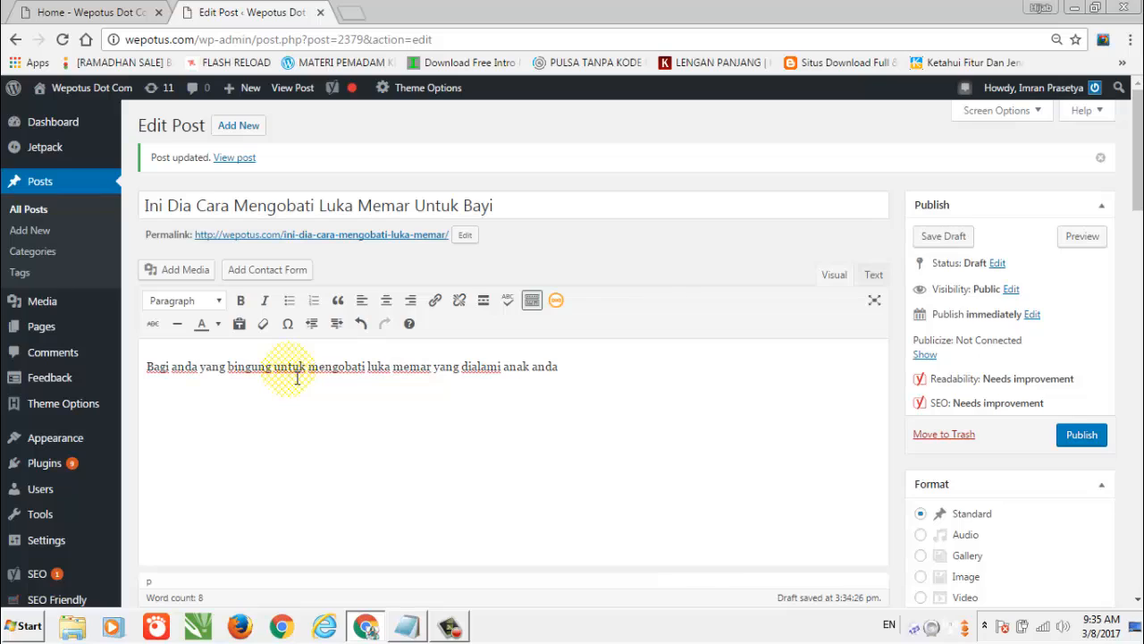
key("BackSpace")
key("BackSpace")
key("BackSpace")
key("BackSpace")
key("BackSpace")
type("nya, si")
Complete the opening sentence of the post body with "silahkan baca artikel ini sampai akhir.".
type("haka")
key("BackSpace")
key("BackSpace")
key("BackSpace")
key("BackSpace")
type("lahkan ikuti")
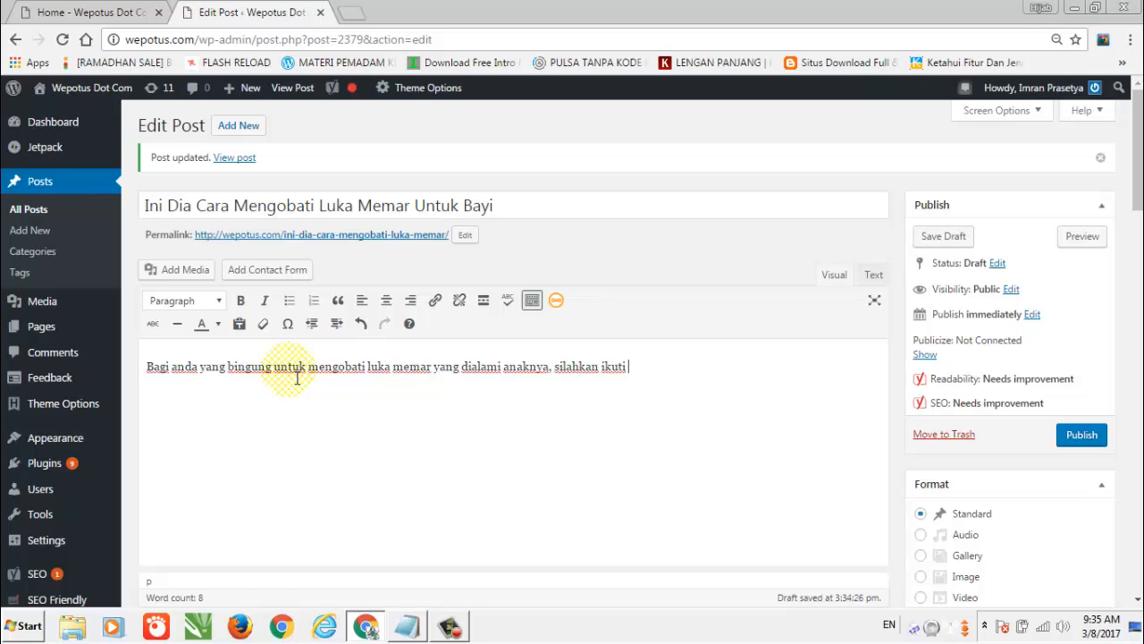
key("BackSpace")
key("BackSpace")
key("BackSpace")
key("BackSpace")
key("BackSpace")
type("baca infoir")
key("BackSpace")
key("BackSpace")
key("BackSpace")
type("artikel ini sampai akh")
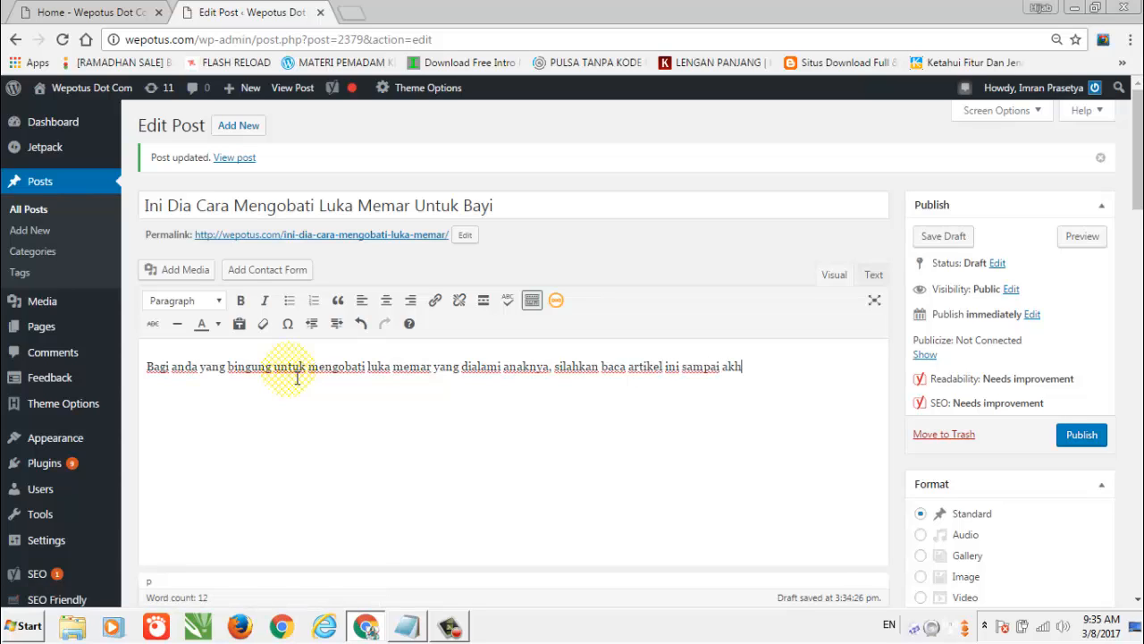
type("ir.")
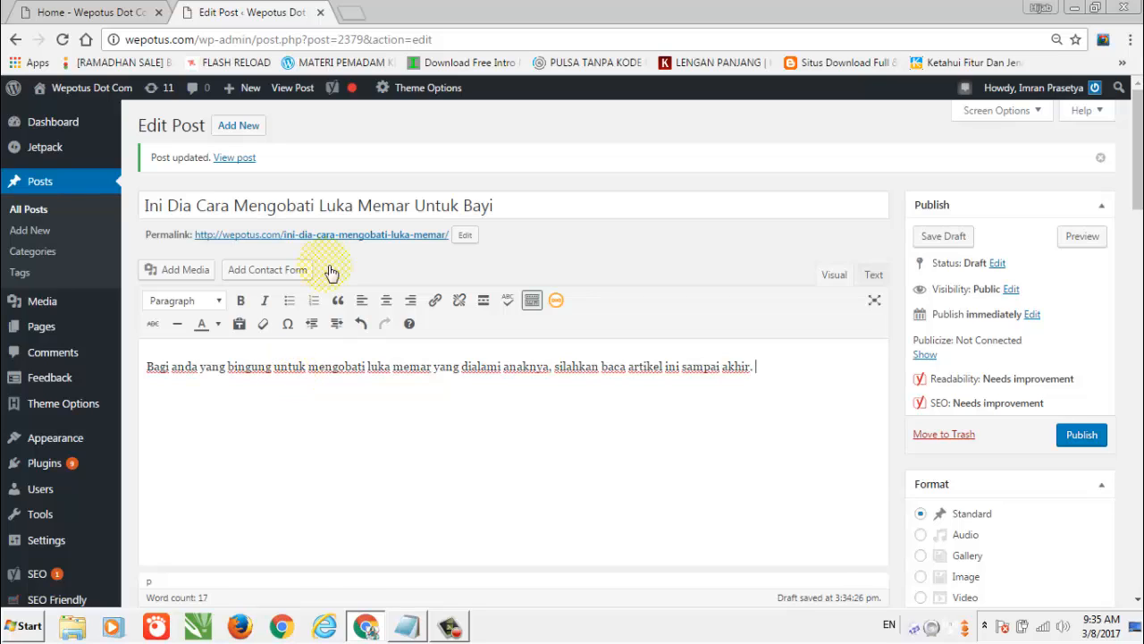
Insert "cara" before "mengobati luka" in the opening sentence and highlight the complete keyword phrase "cara mengobati luka".
left_click(308, 372)
type("cara")
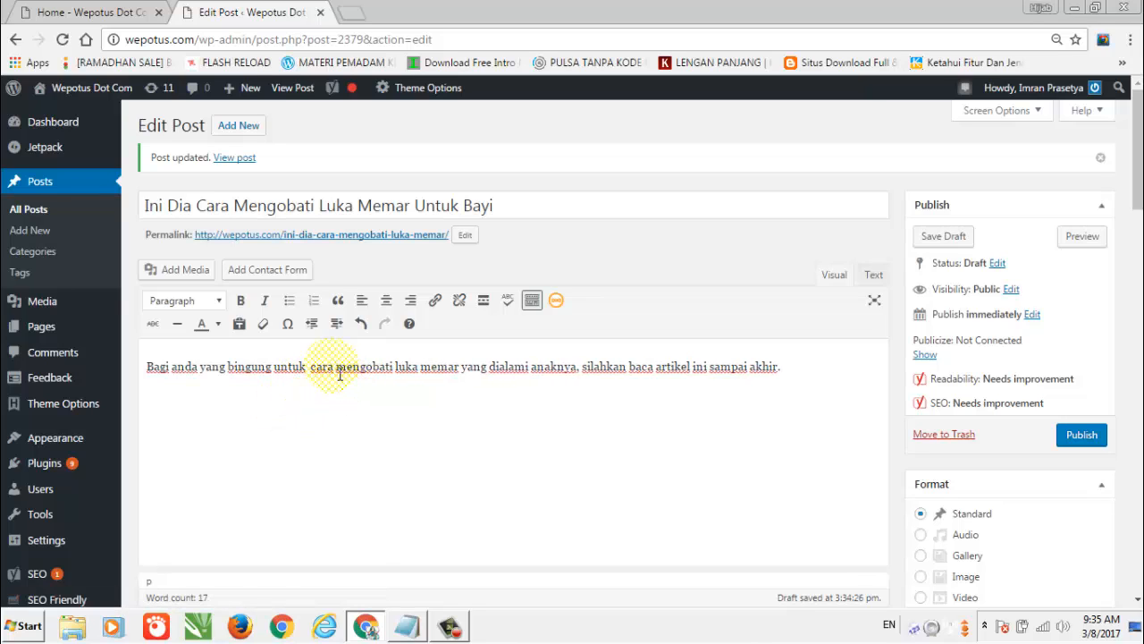
left_click_drag(310, 371, 416, 370)
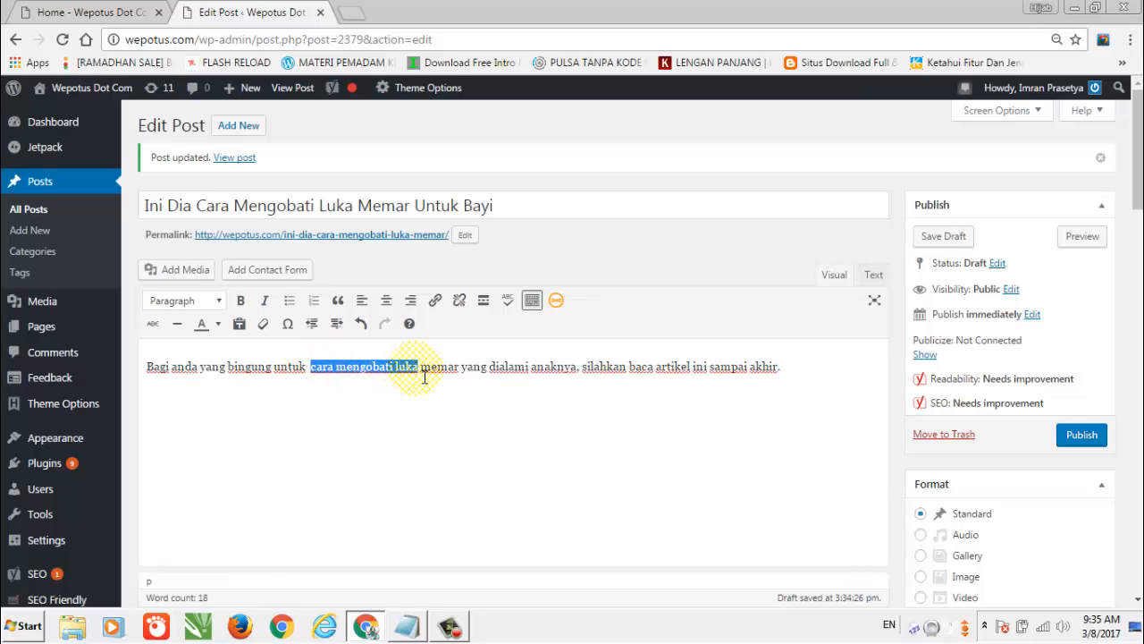
left_click(402, 388)
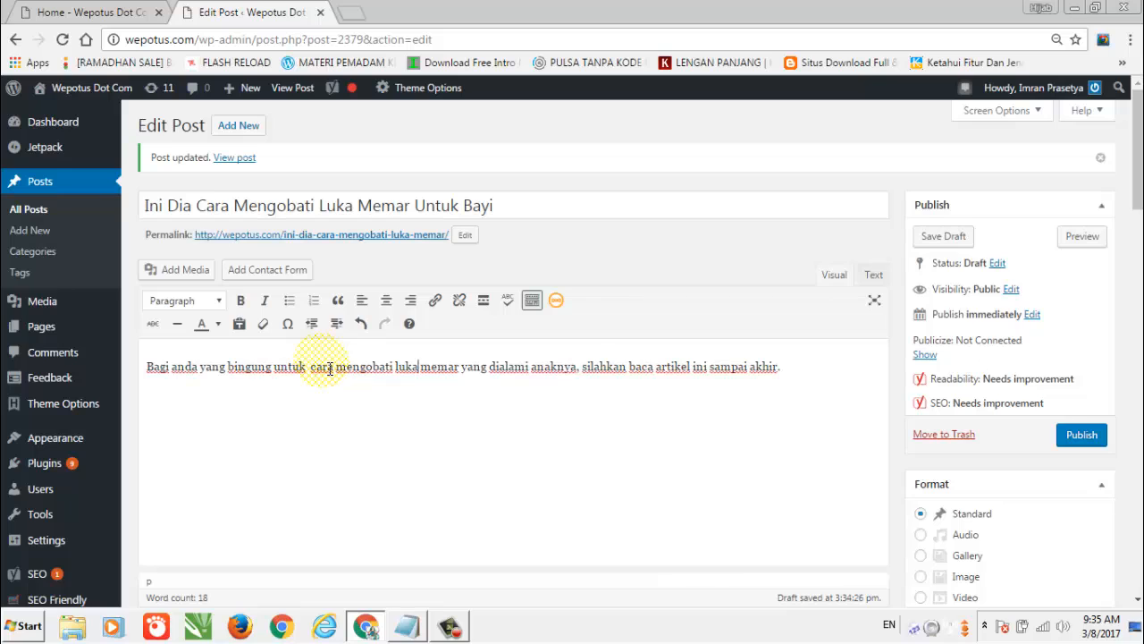
Add three filler paragraphs made of repeated letter "d" below the opening sentence.
left_click(812, 373)
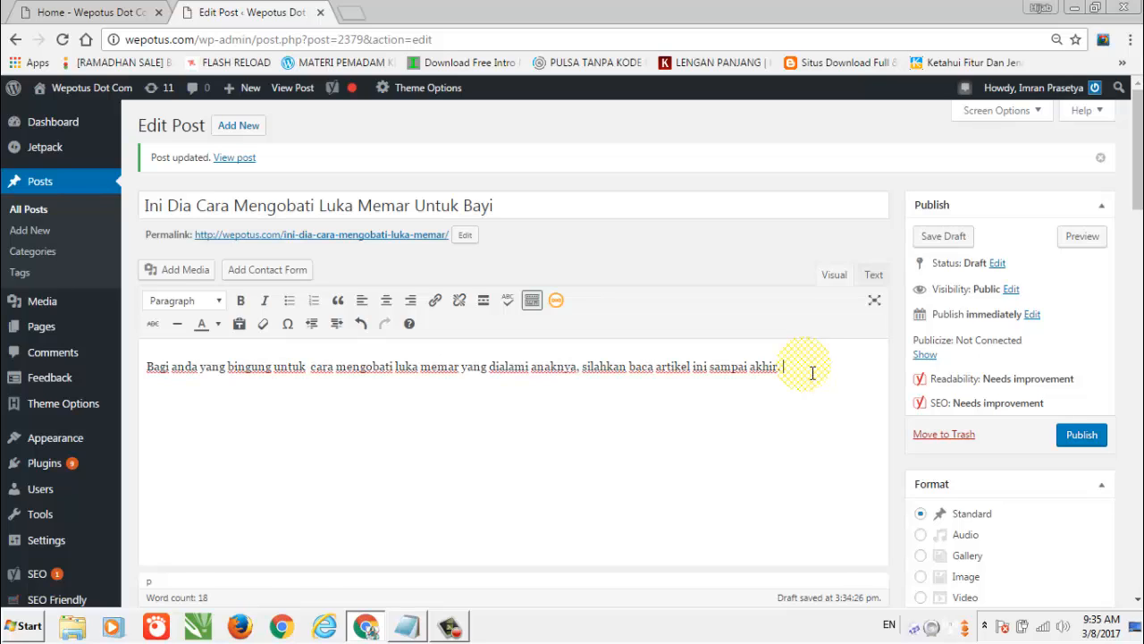
key("Return")
type("ddddddddddddddddddddddddddddddd")
key("Return")
type("dddddddddddddd")
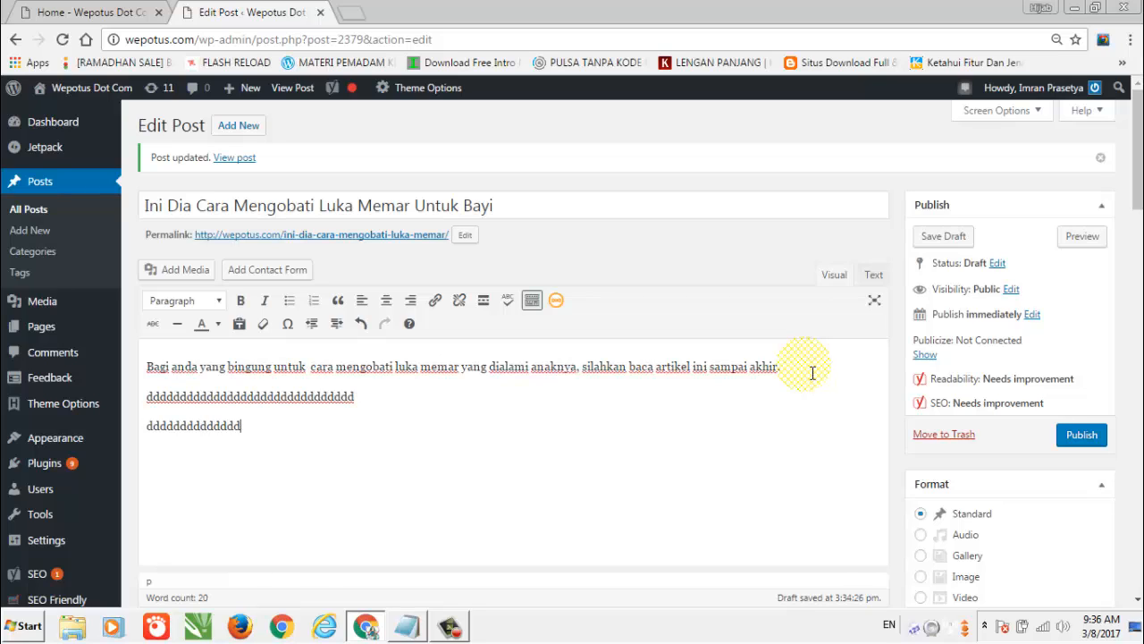
type("ddddddddd")
key("Return")
type("dddddddddddddddddddddddd")
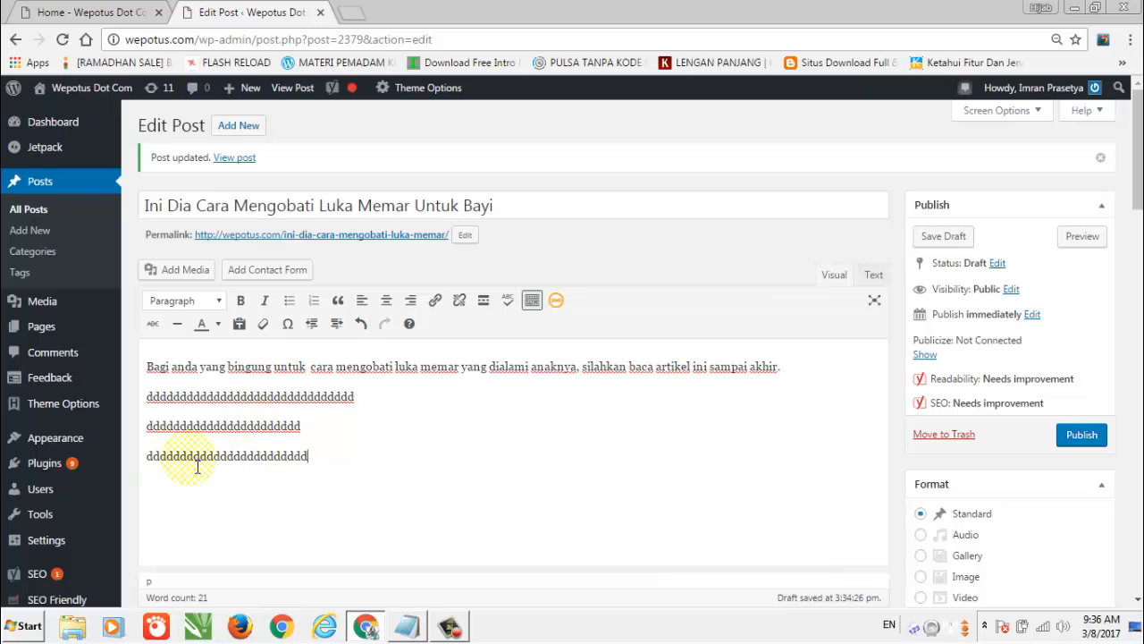
left_click_drag(152, 458, 344, 459)
left_click(338, 467)
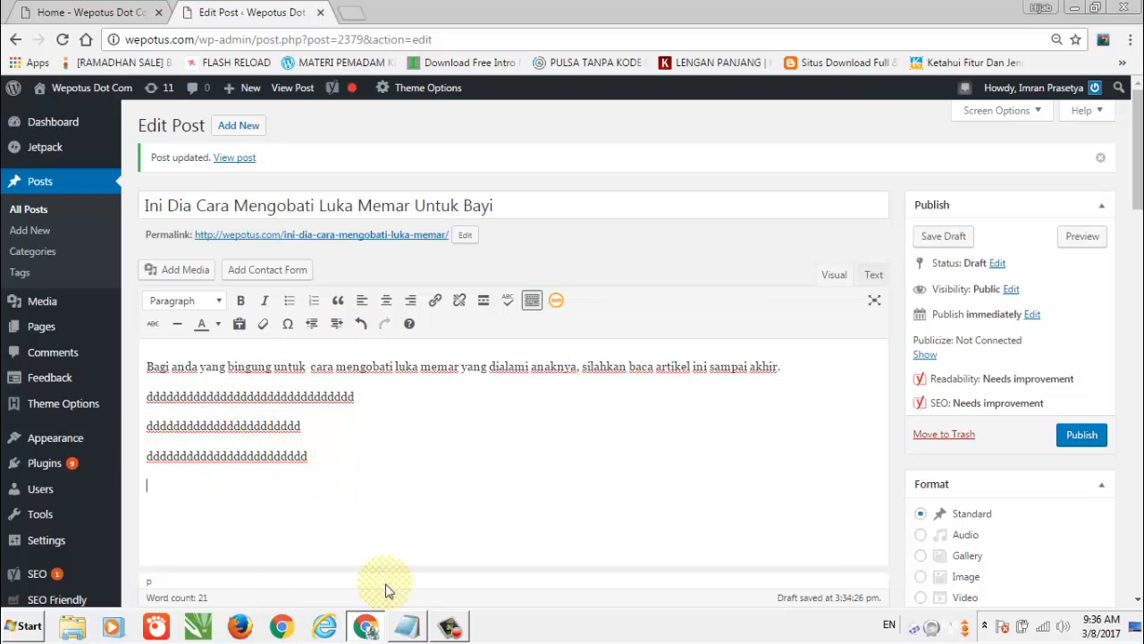
Check the keyword rules in Notepad, return to the post, and add the line "Tips cara mengobati luka memar yang jitu" below the filler paragraphs.
left_click(416, 630)
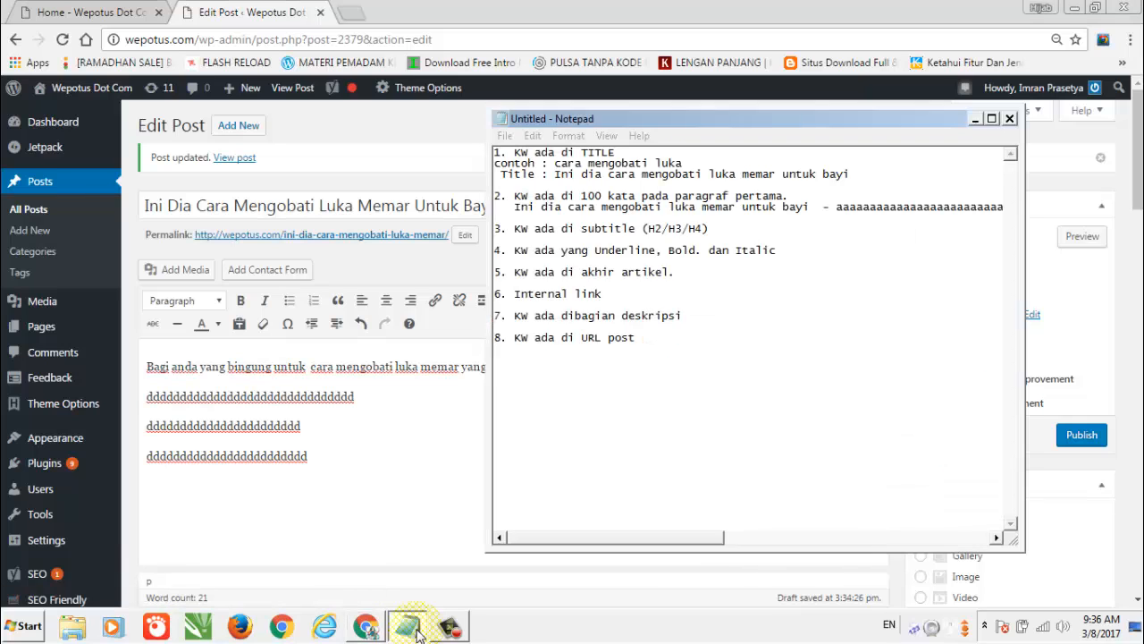
left_click(416, 630)
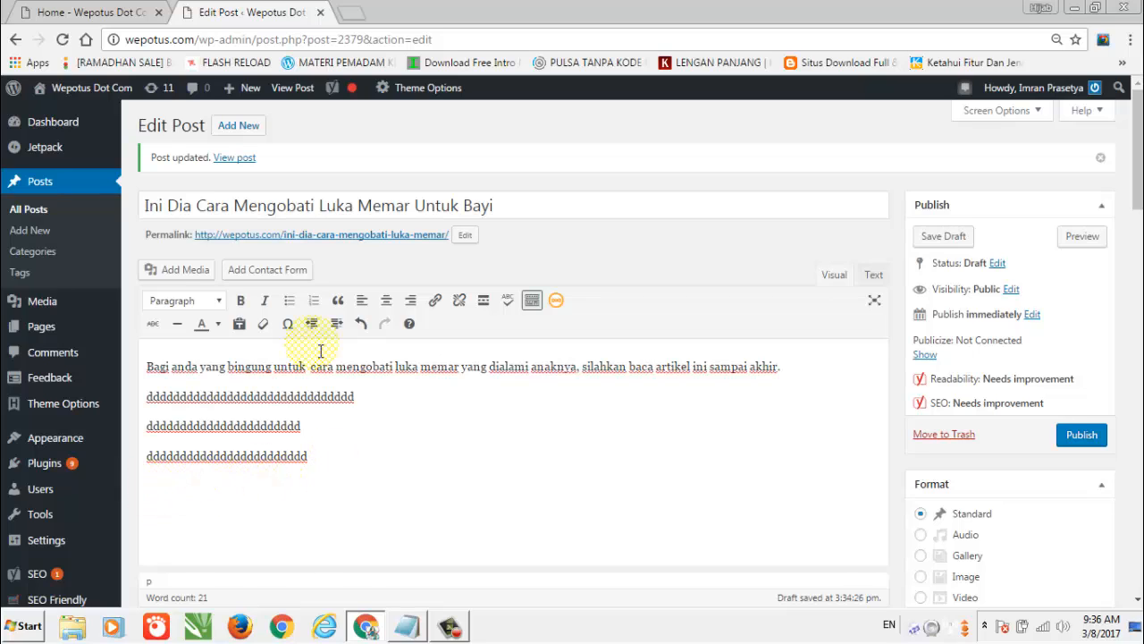
key("Return")
type("ti")
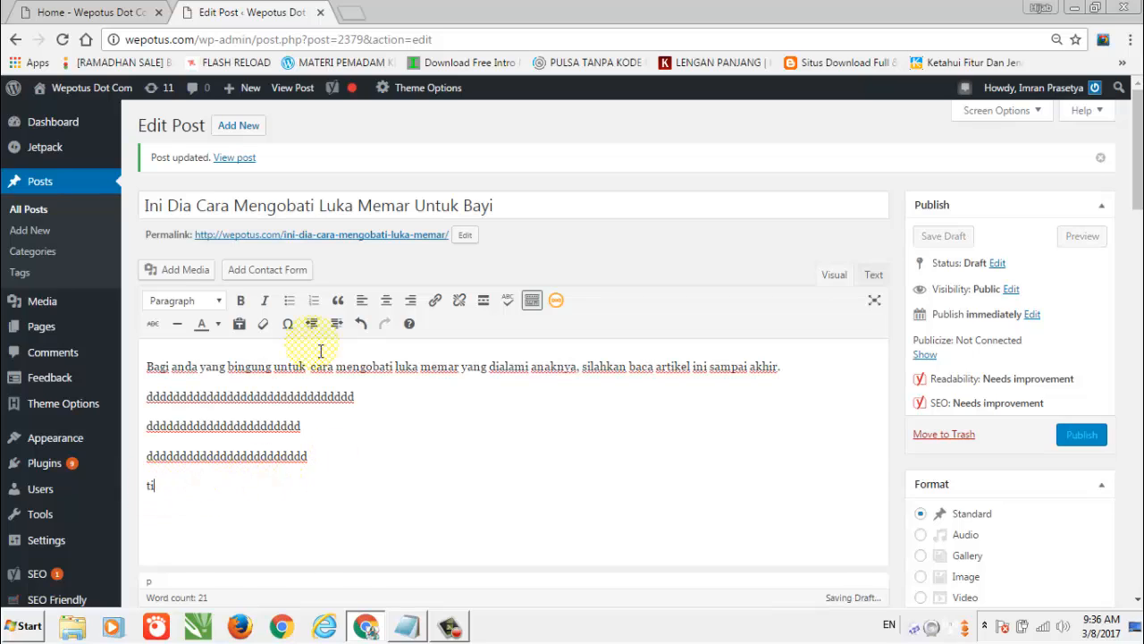
type("Tips cara m")
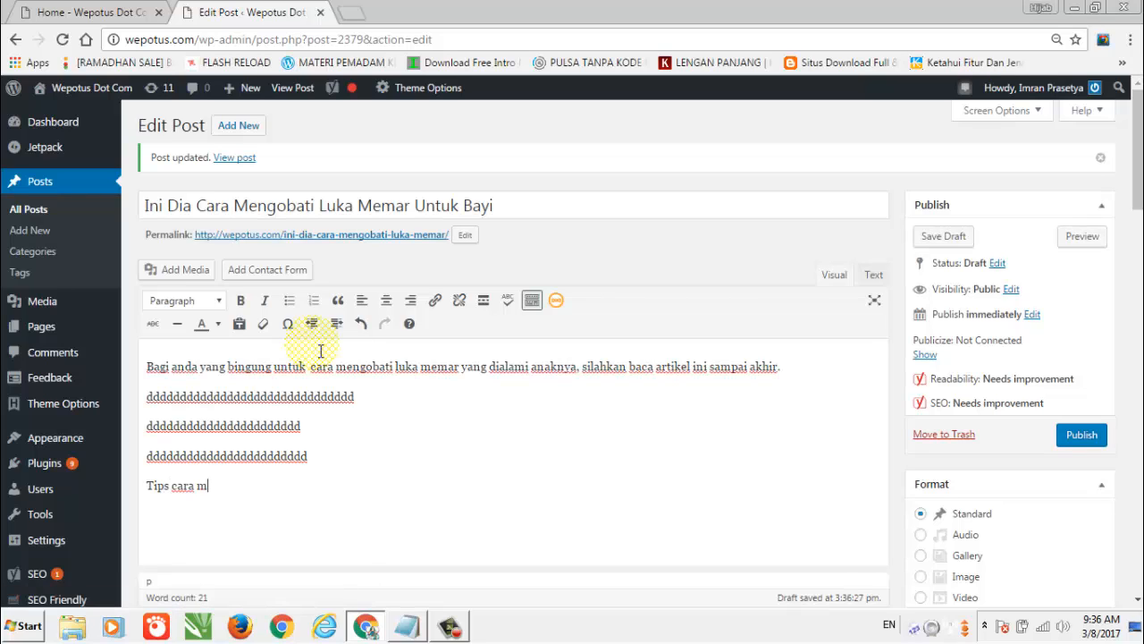
type("engob")
key("BackSpace")
key("BackSpace")
key("BackSpace")
type("goi")
type("bat")
type("i luka ")
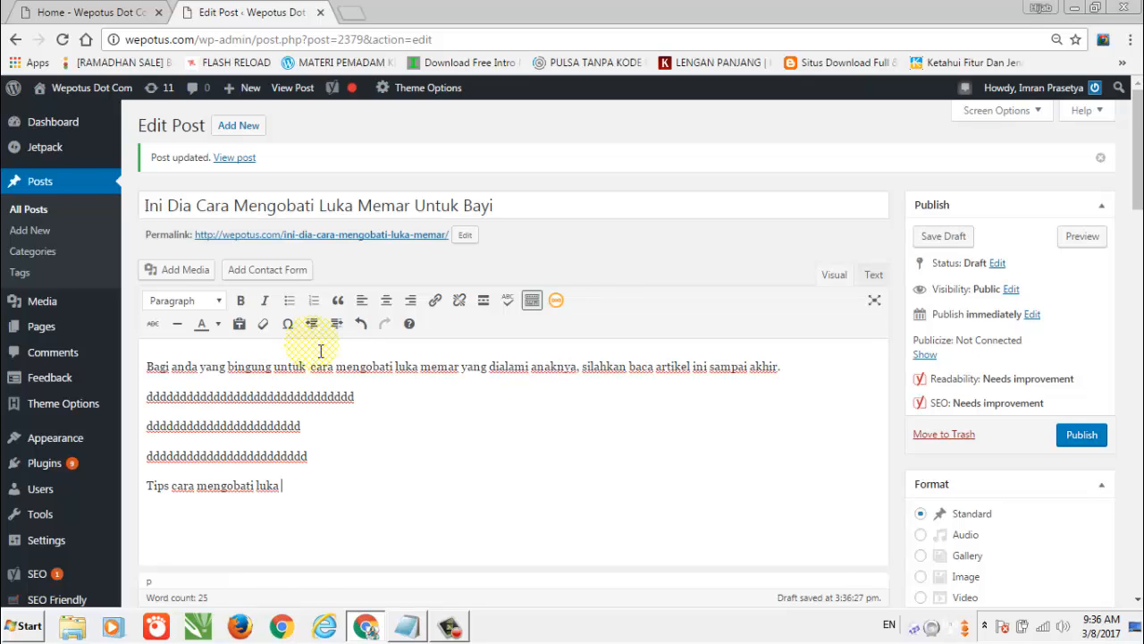
type("memar yang jitu")
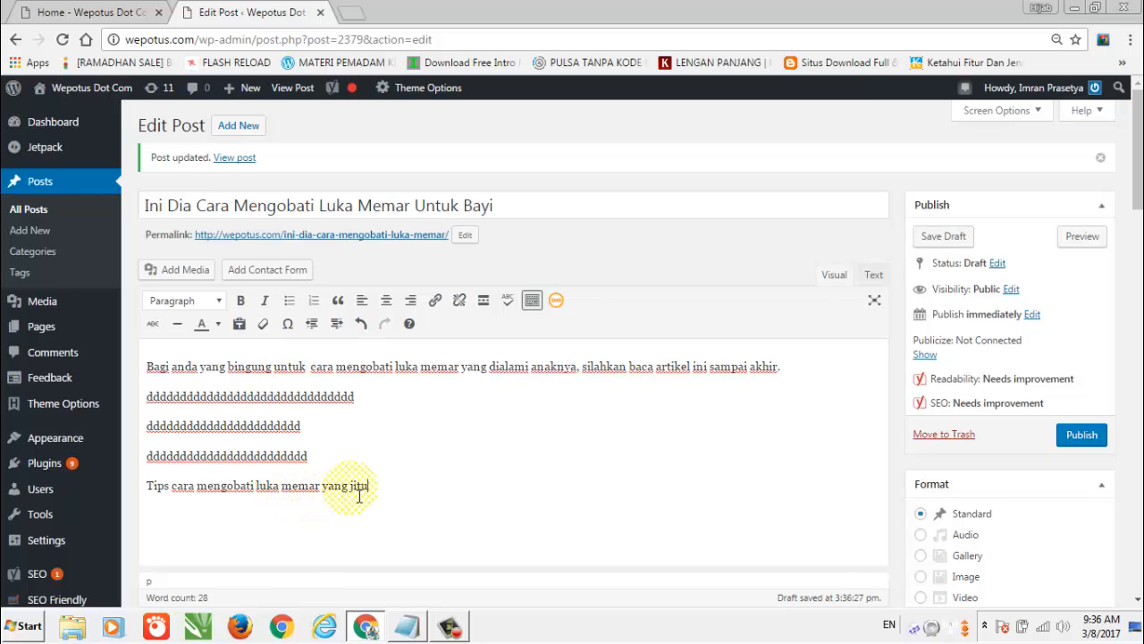
key("Return")
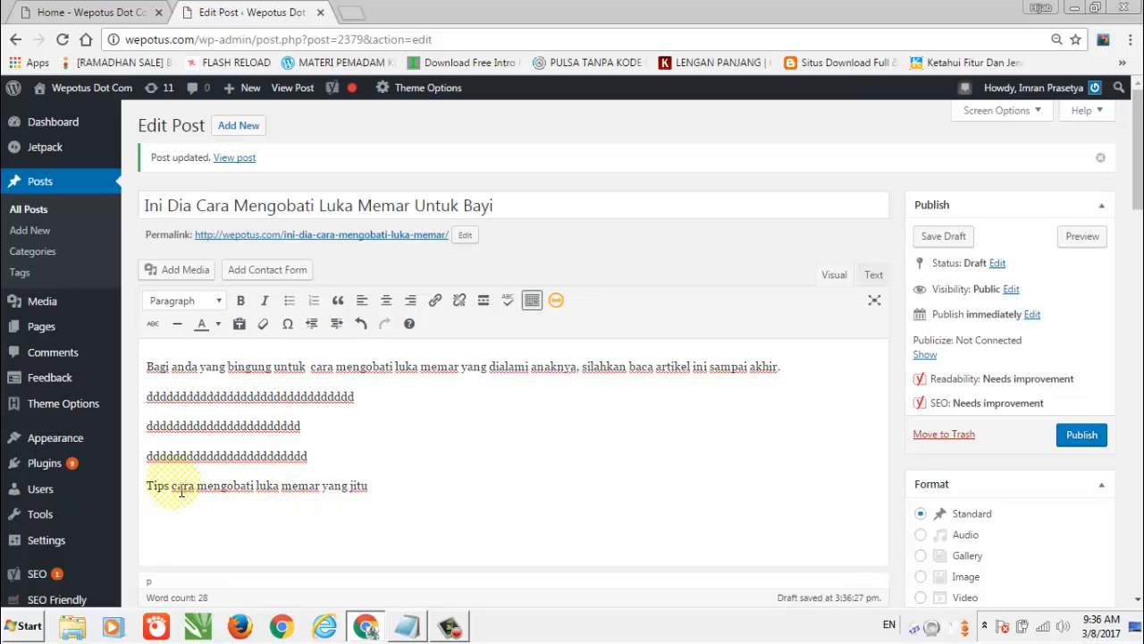
Format the line "Tips cara mengobati luka memar yang jitu" as Heading 2.
left_click_drag(220, 490, 301, 493)
left_click(206, 528)
left_click_drag(378, 488, 146, 487)
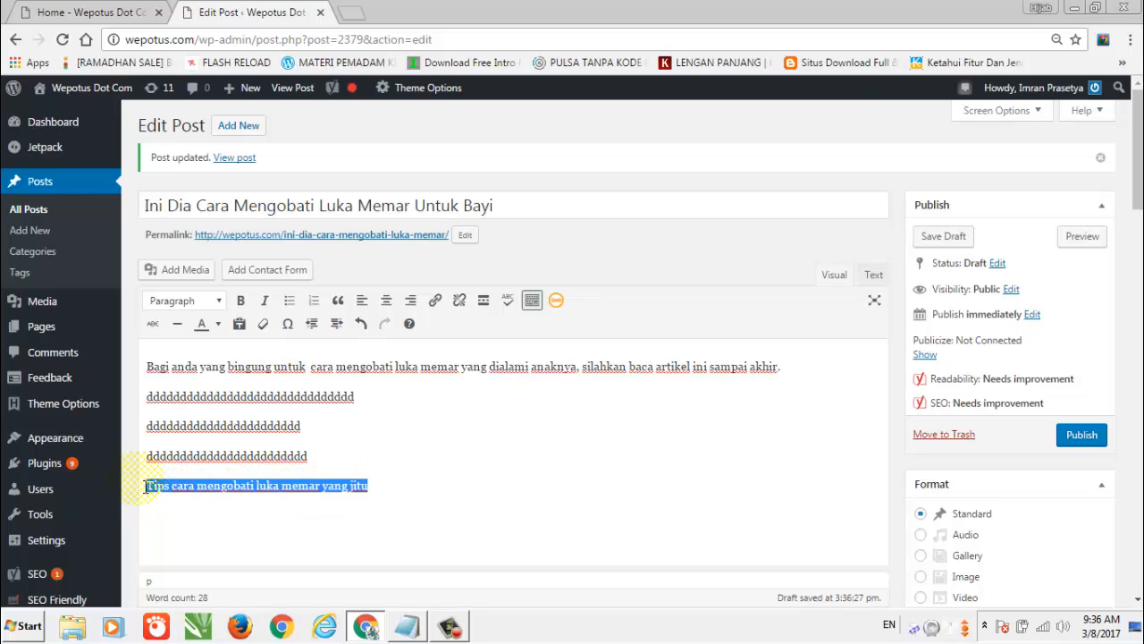
left_click(221, 304)
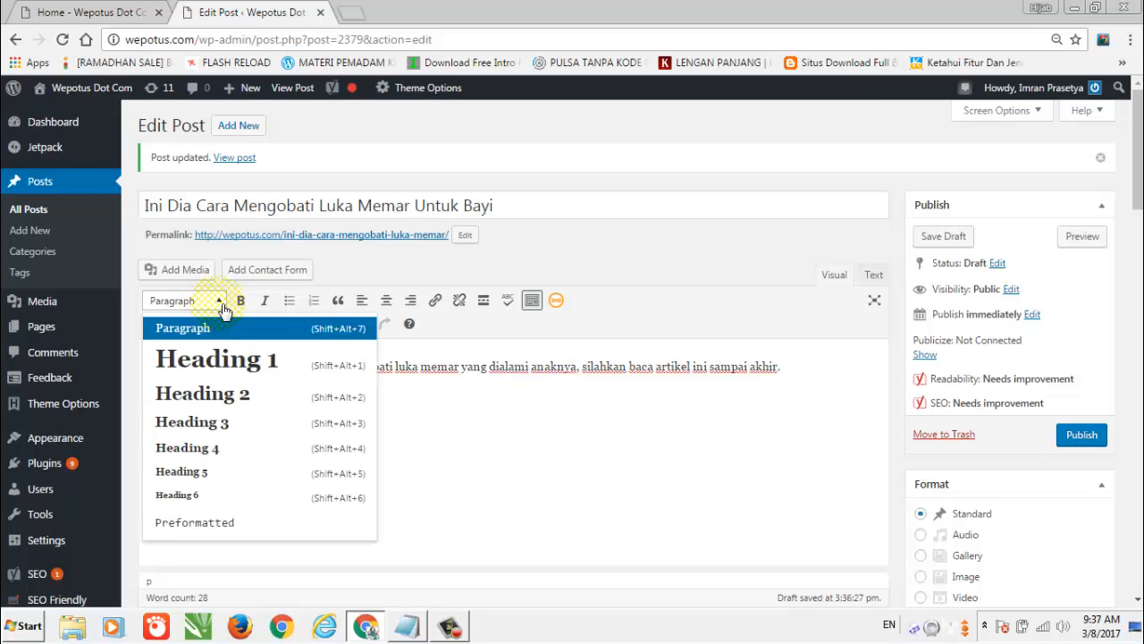
left_click(229, 402)
Add a filler paragraph made of repeated letter "h" below the Heading 2 line.
left_click(178, 541)
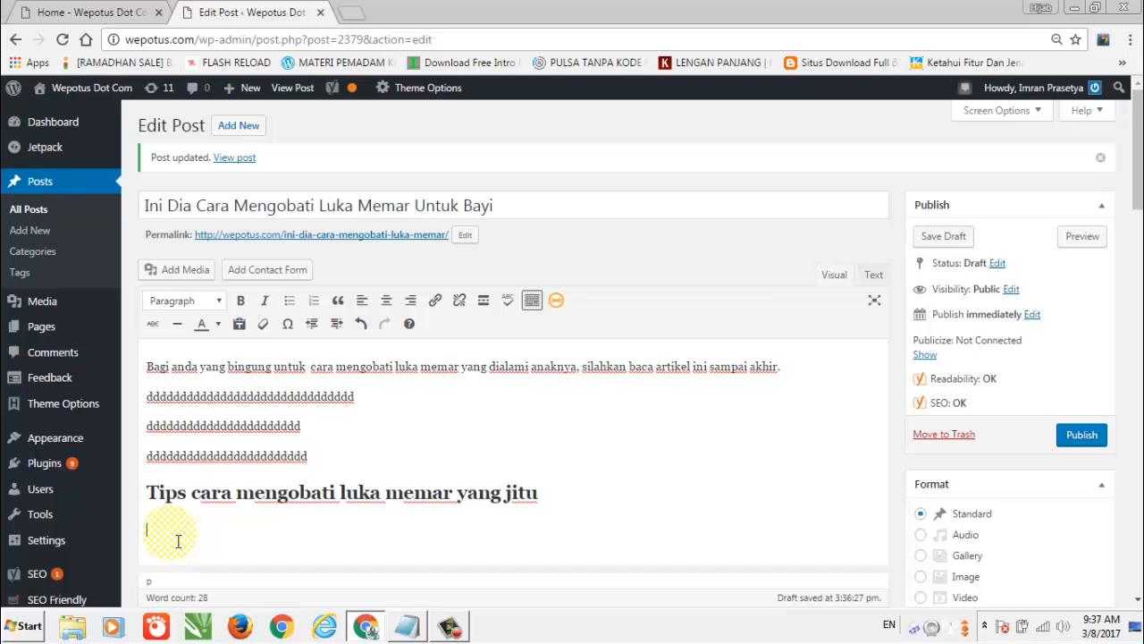
scroll(372, 473, "down", 1)
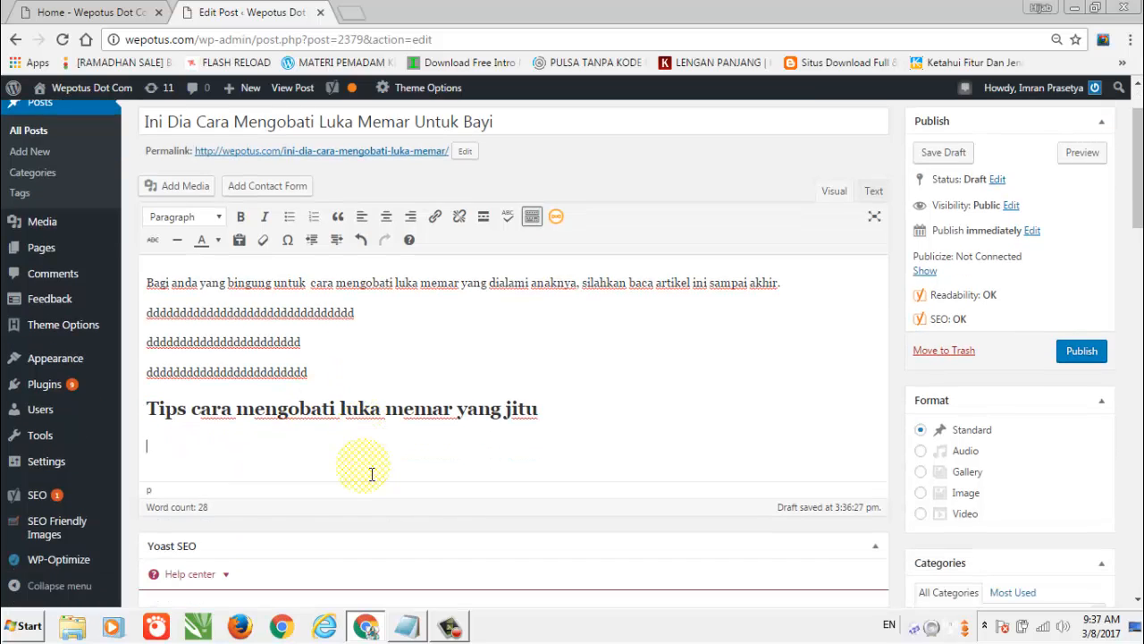
type("hhhhhhhhhhhhhhhhhhhhhhhhhhhhhhhhh")
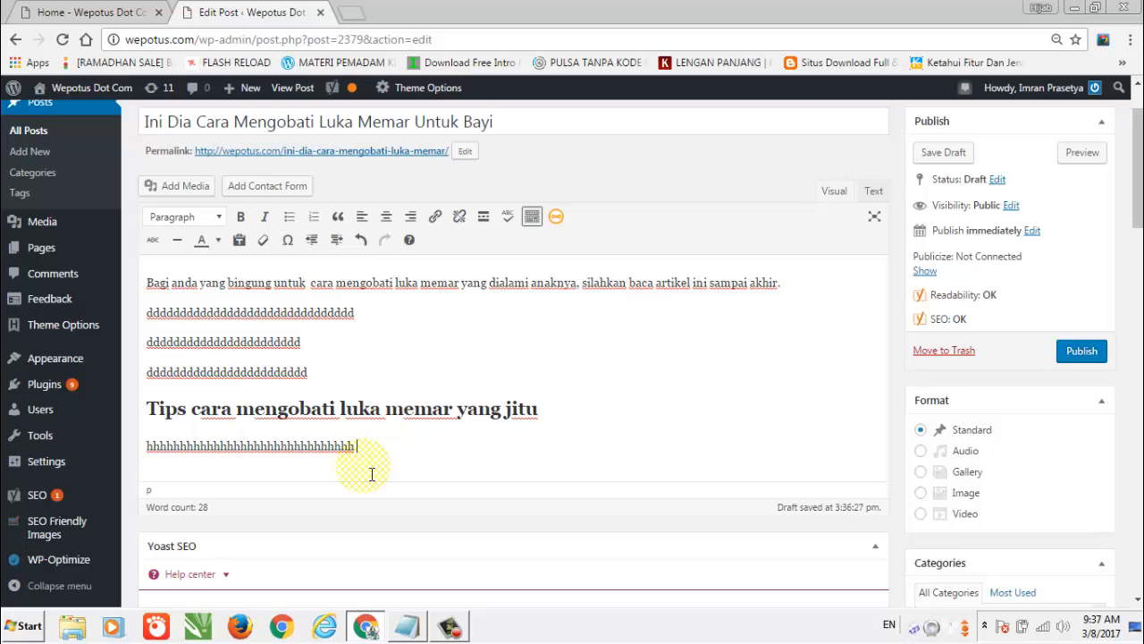
Check the keyword rules in Notepad and replace the "h" filler with "cara mengobati luka ini sangat cocok sekali untuk anak bayi usia 12 ................".
left_click(406, 625)
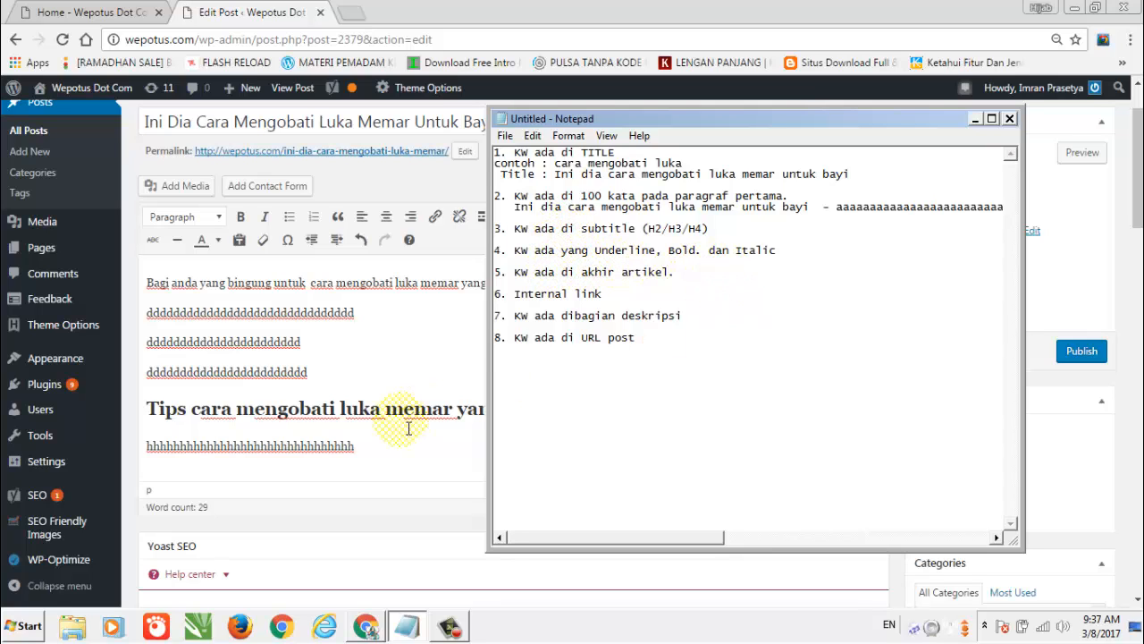
left_click(312, 459)
left_click_drag(357, 445, 155, 462)
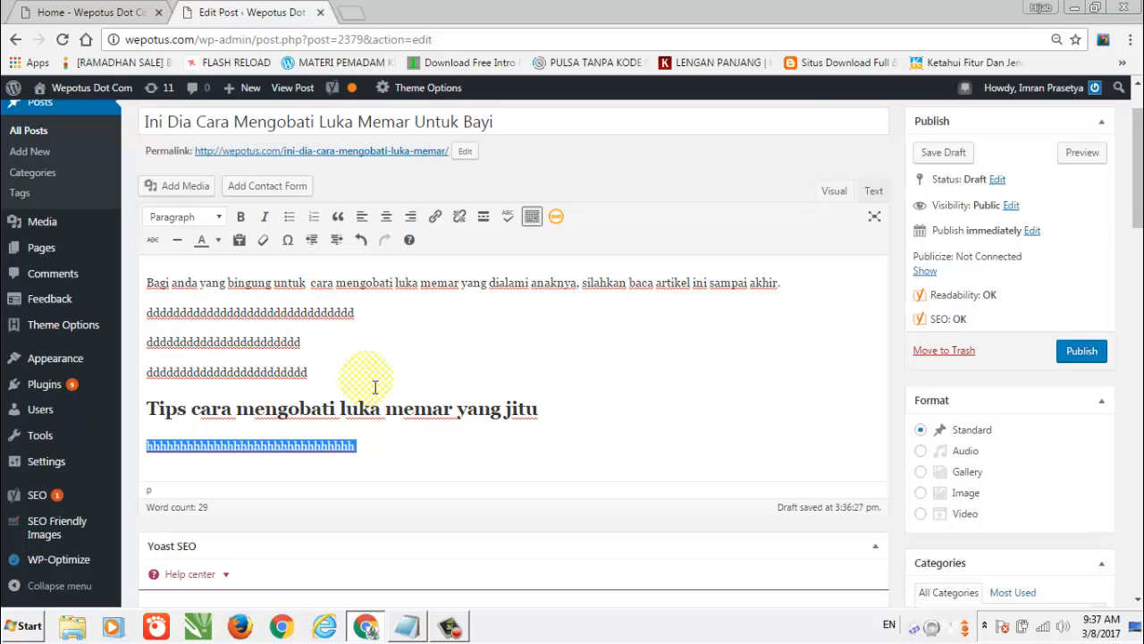
type("cara mengho")
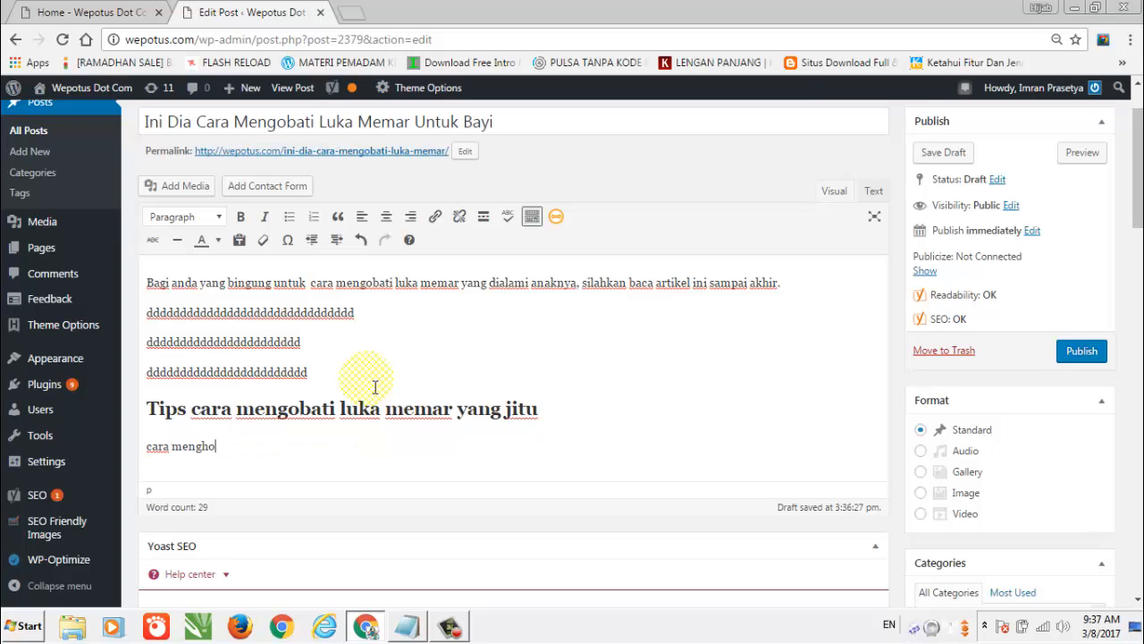
key("BackSpace")
key("BackSpace")
type("obati lu")
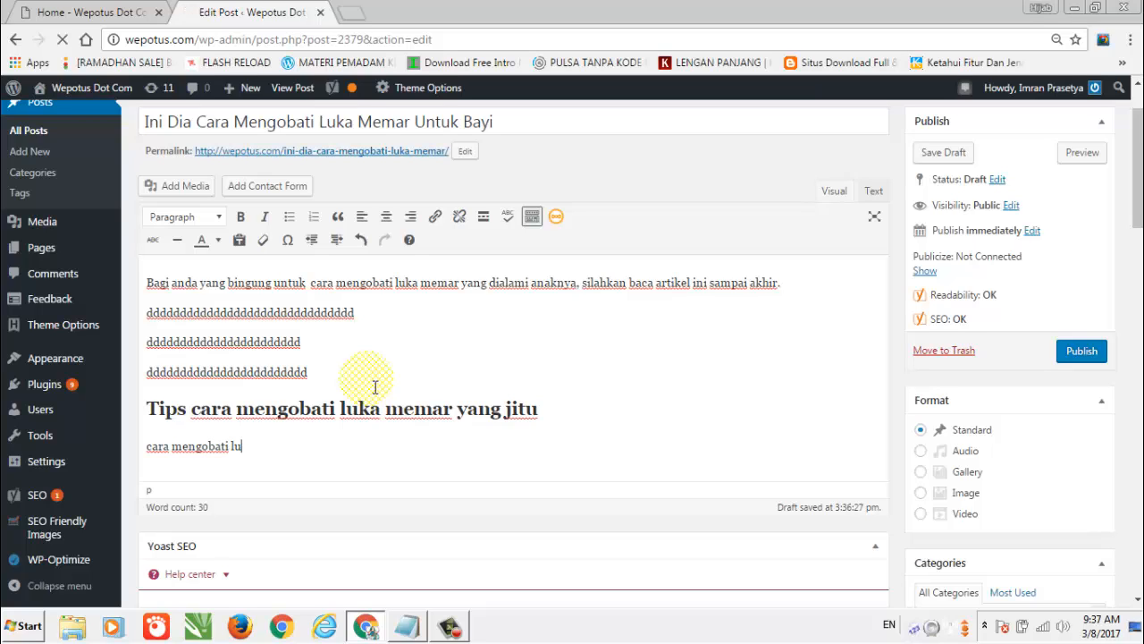
type("ka ini sangat")
key("BackSpace")
key("BackSpace")
key("BackSpace")
key("BackSpace")
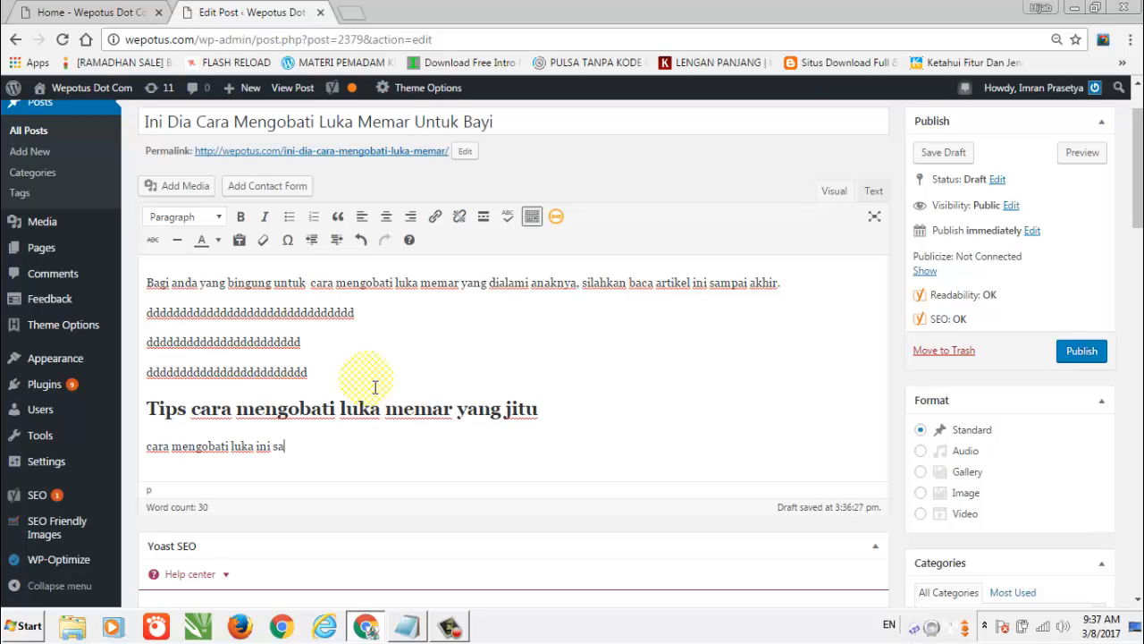
type("ngat cocom sekali unruyk")
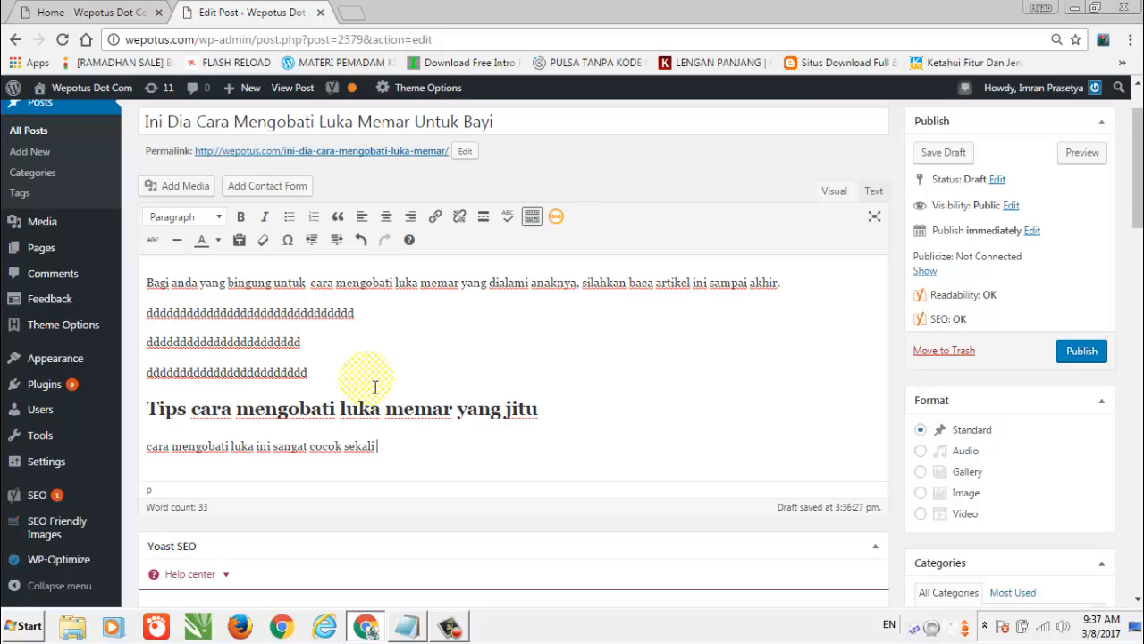
key("BackSpace")
key("BackSpace")
key("BackSpace")
type("tuk aka")
key("BackSpace")
type("nak bayi u")
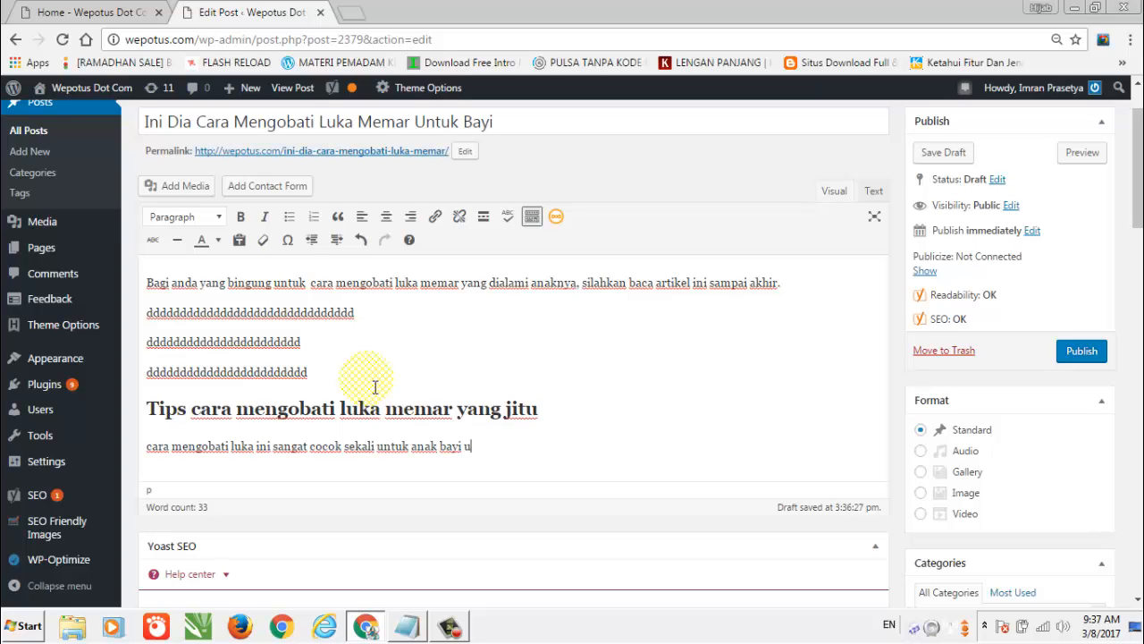
type("sia 12 ................")
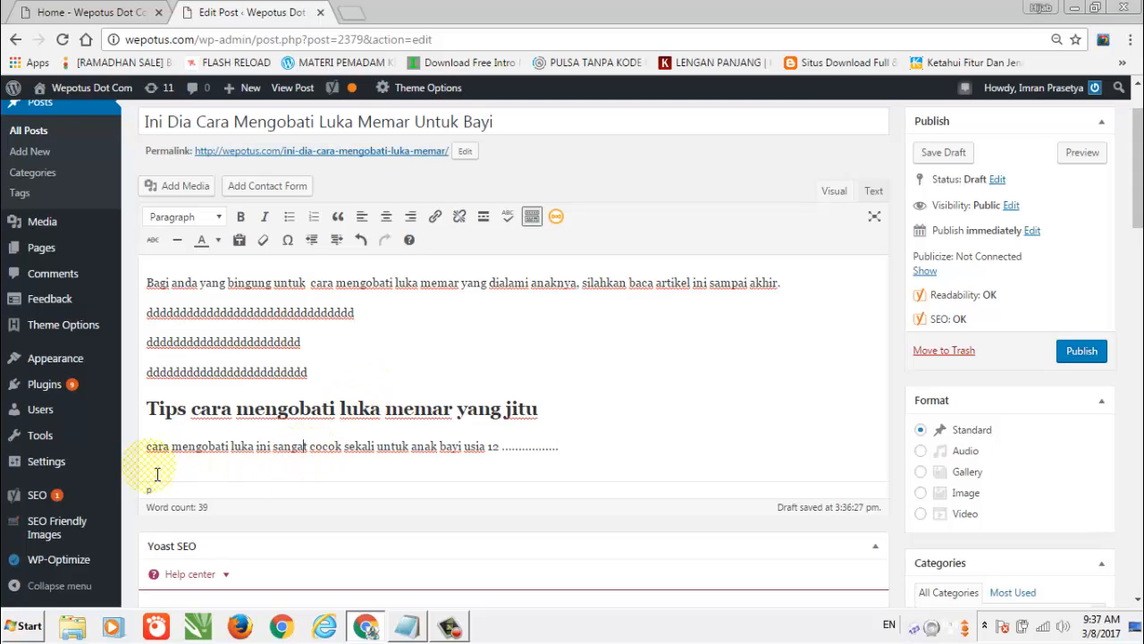
Italicize "cara mengobati l" at the start of the sentence below the heading and add an empty paragraph after that sentence.
left_click(229, 446)
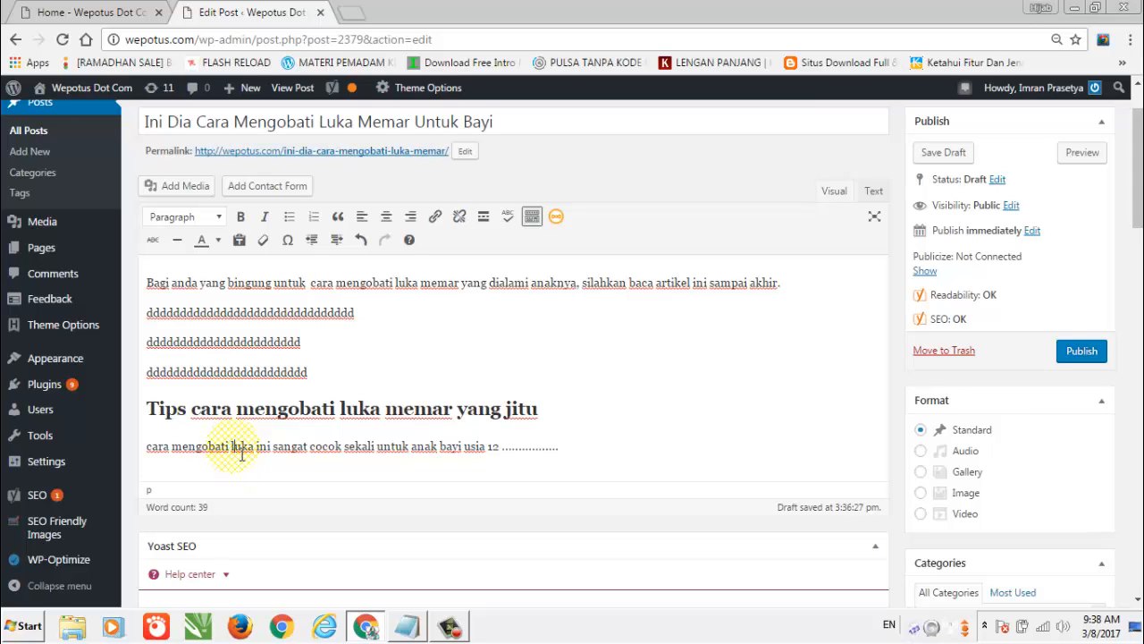
left_click_drag(233, 447, 130, 453)
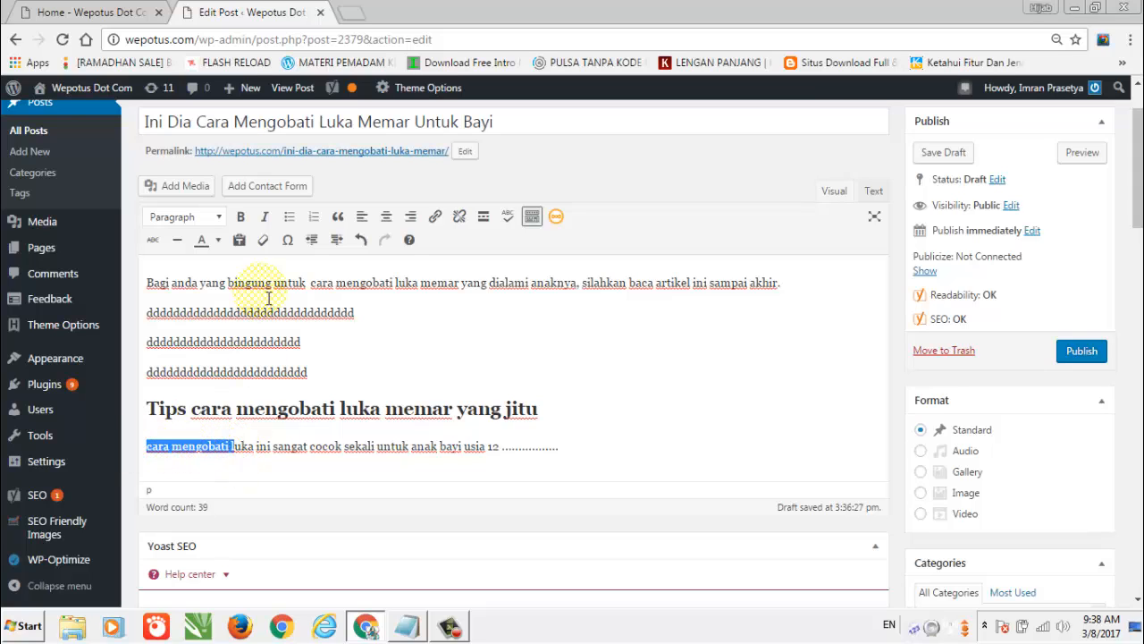
left_click(264, 219)
left_click(317, 446)
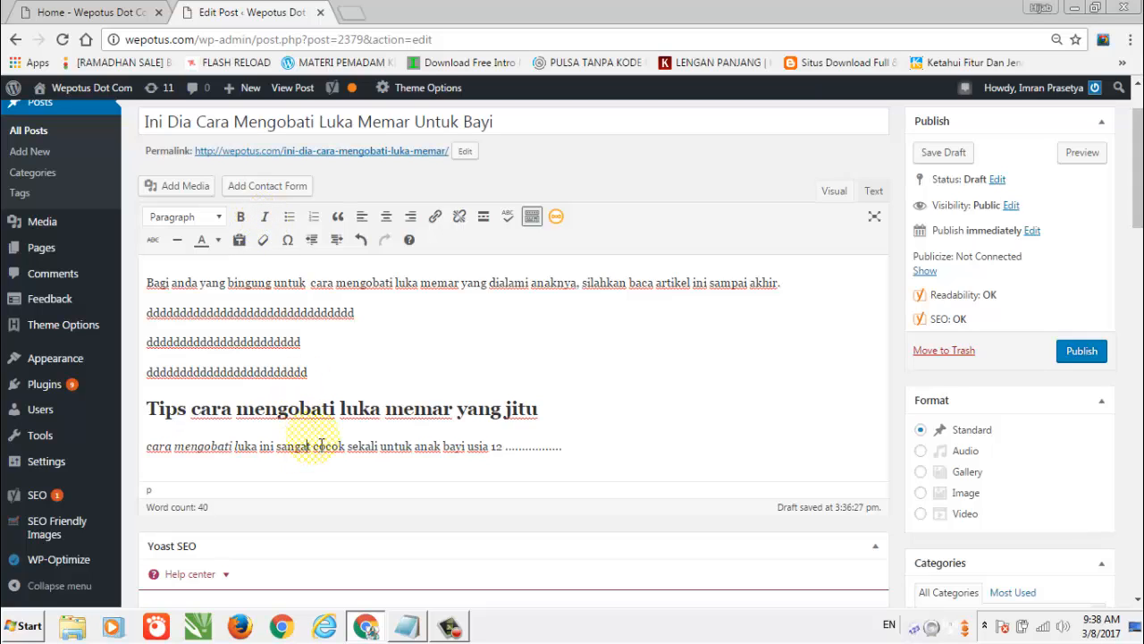
left_click(585, 451)
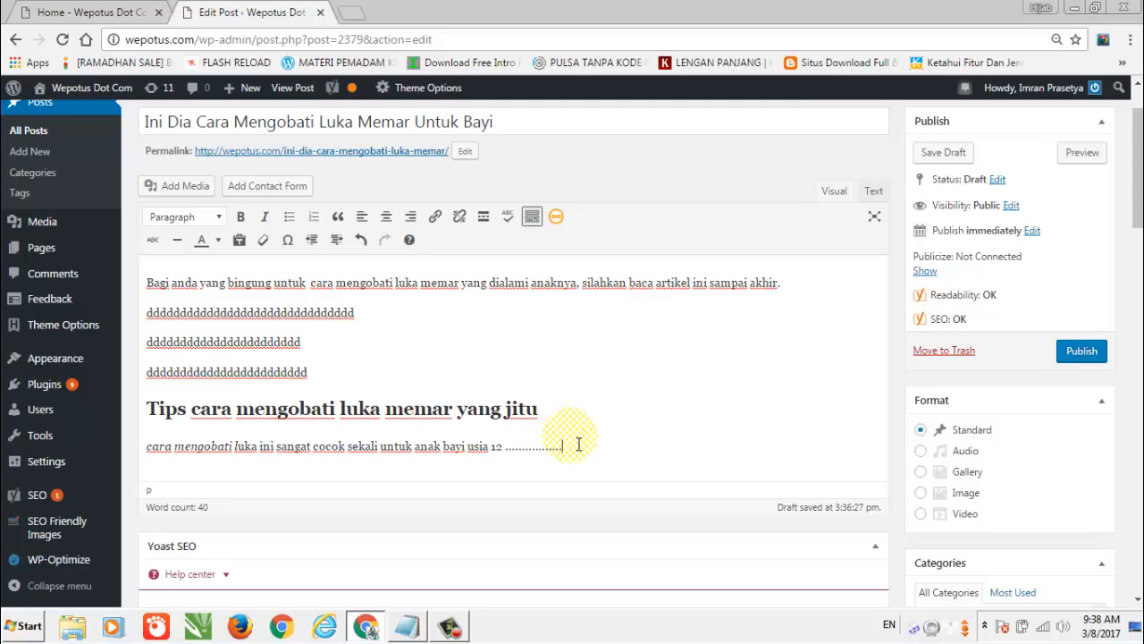
key("Return")
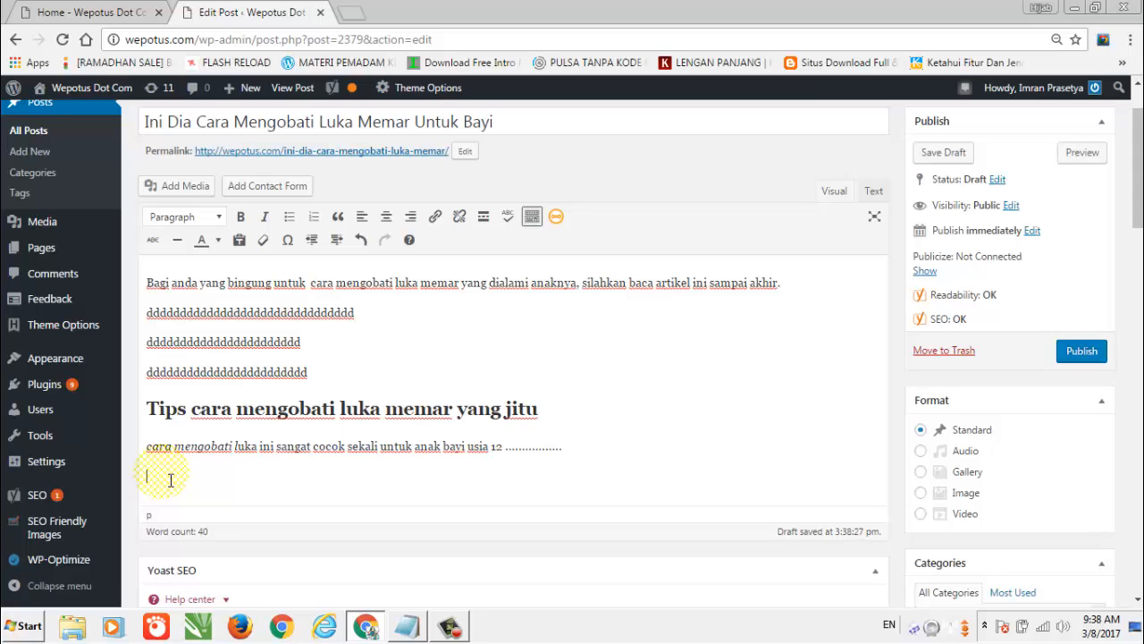
Review the remaining rules in Notepad, return to the post, and highlight "anak bayi" in the last sentence as an example phrase.
left_click(405, 627)
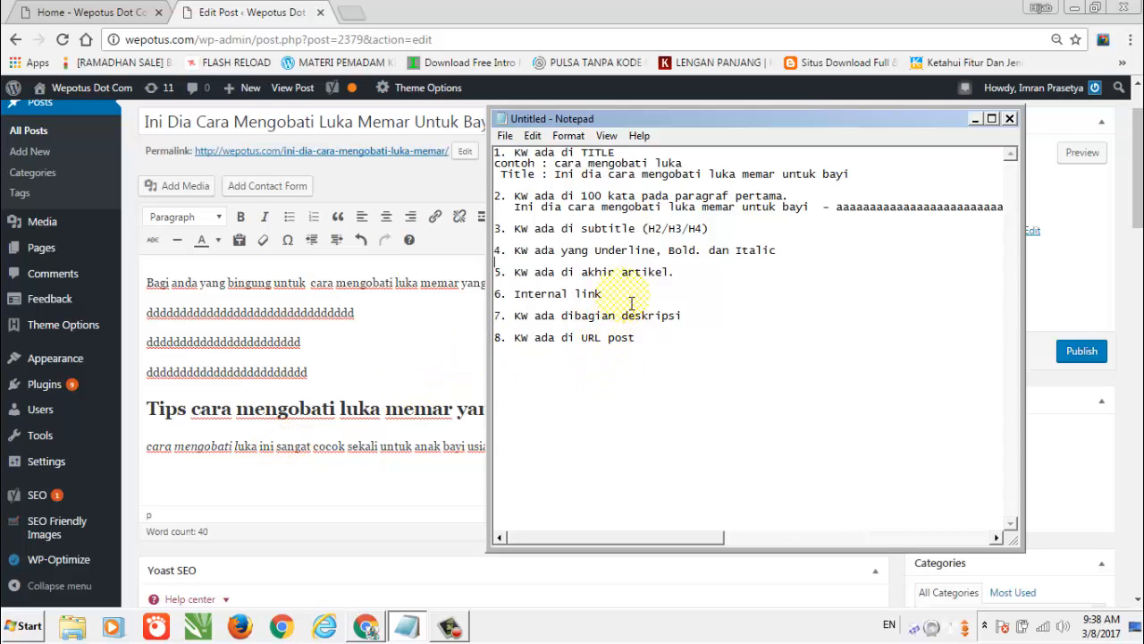
left_click(329, 451)
left_click(413, 481)
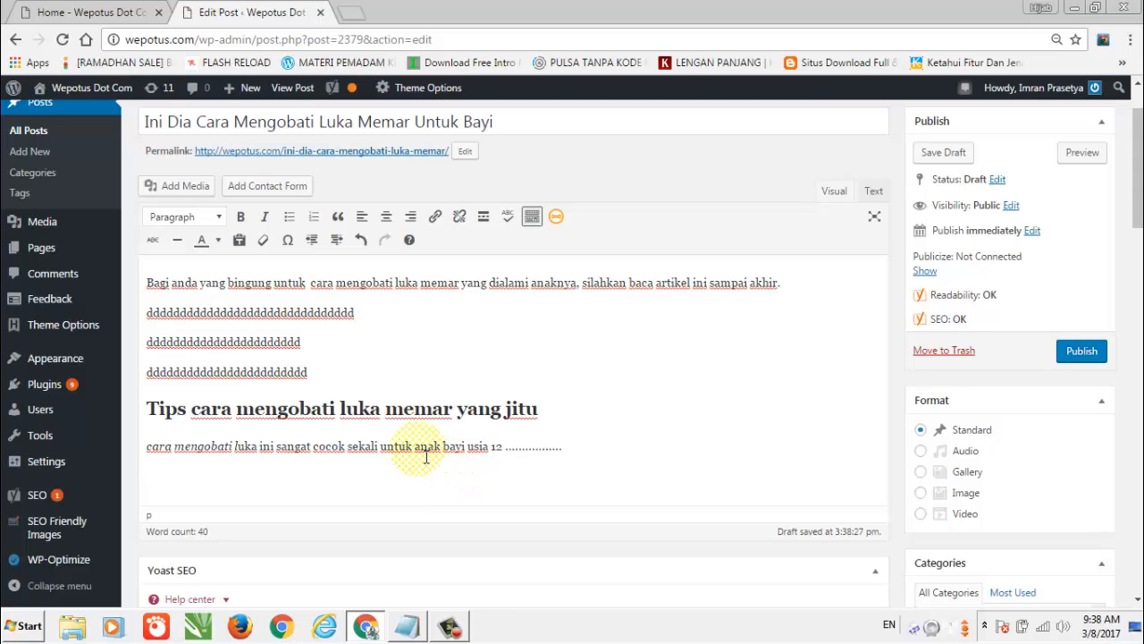
left_click_drag(414, 452, 475, 457)
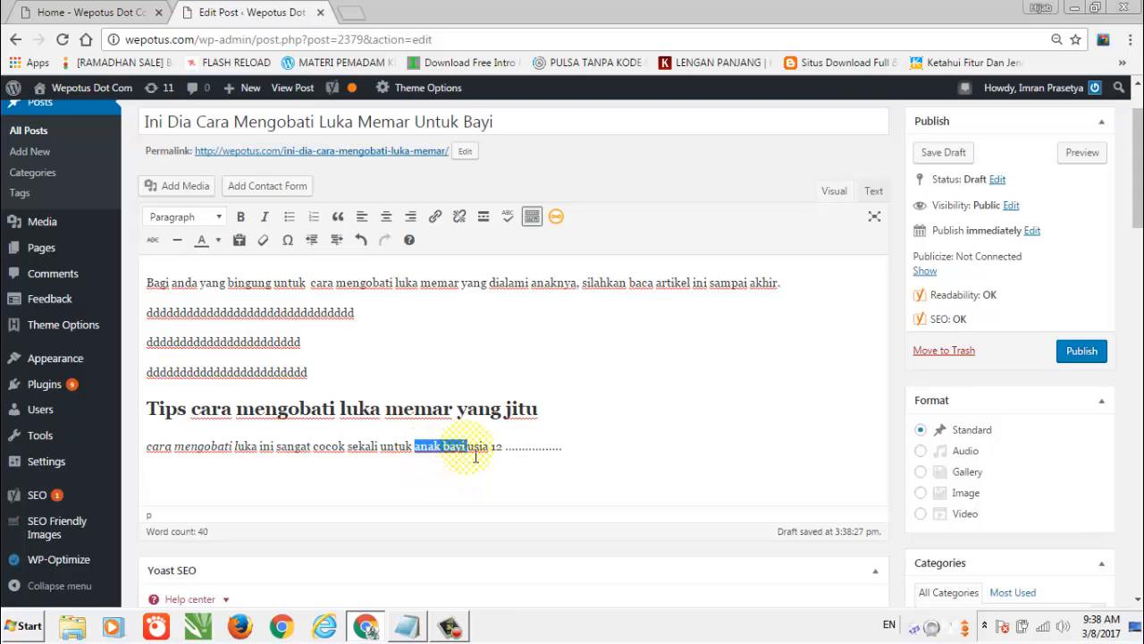
left_click(543, 447)
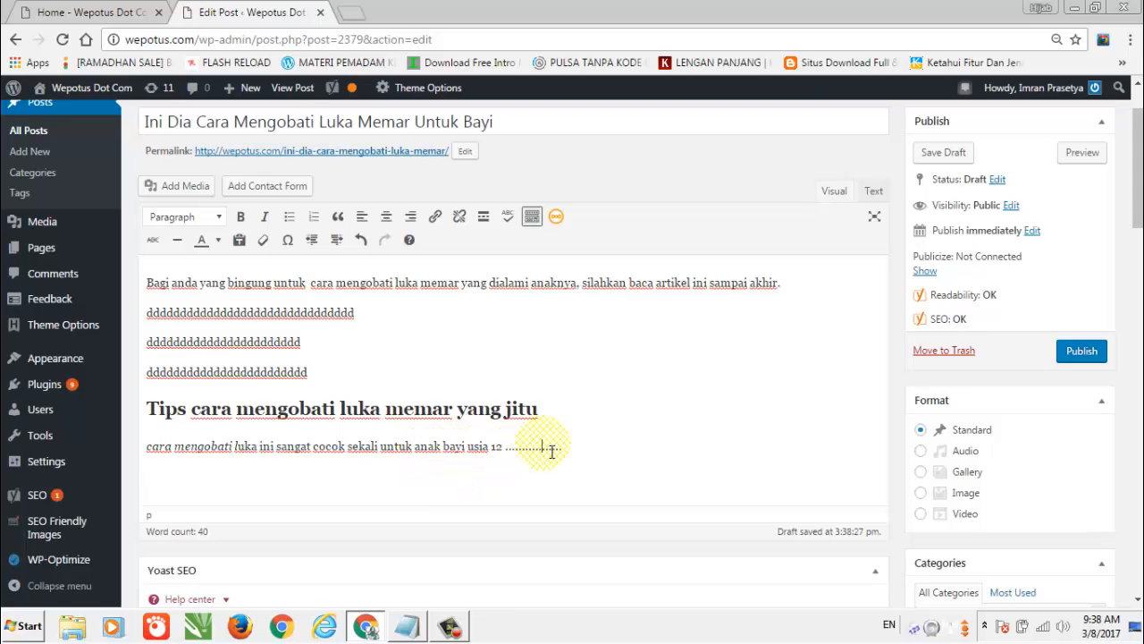
double_click(453, 448)
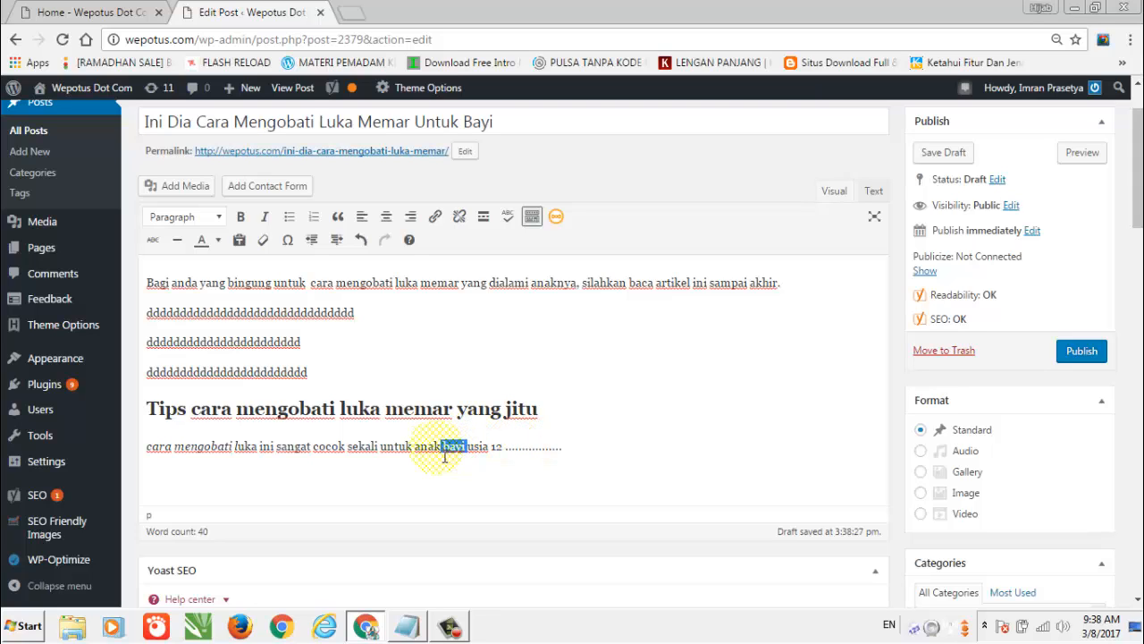
left_click_drag(445, 458, 427, 456)
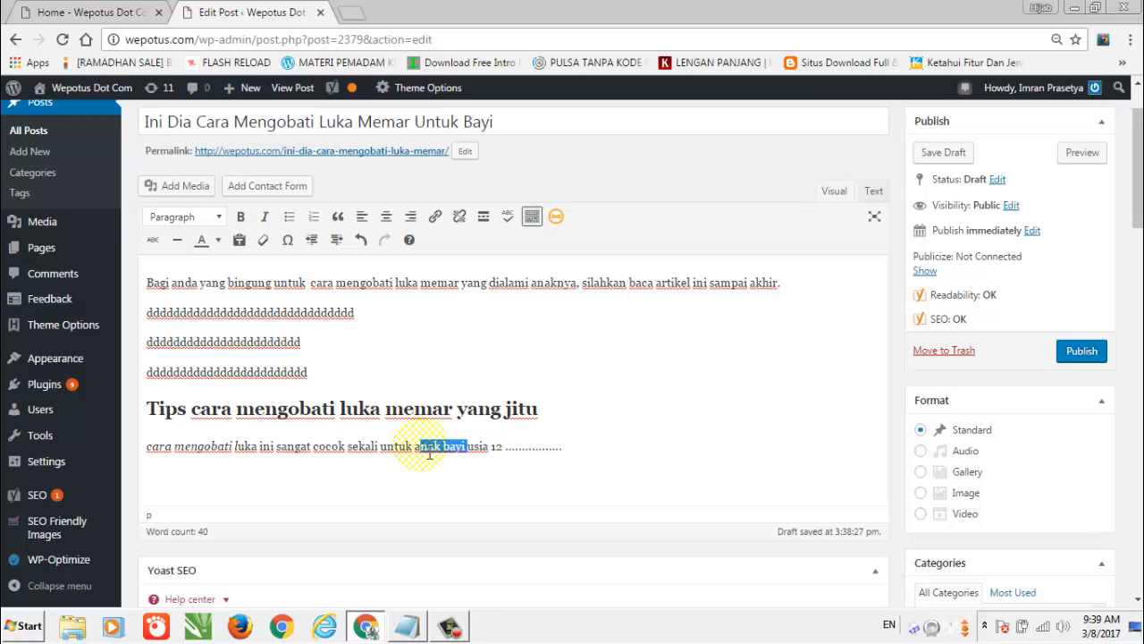
left_click(395, 466)
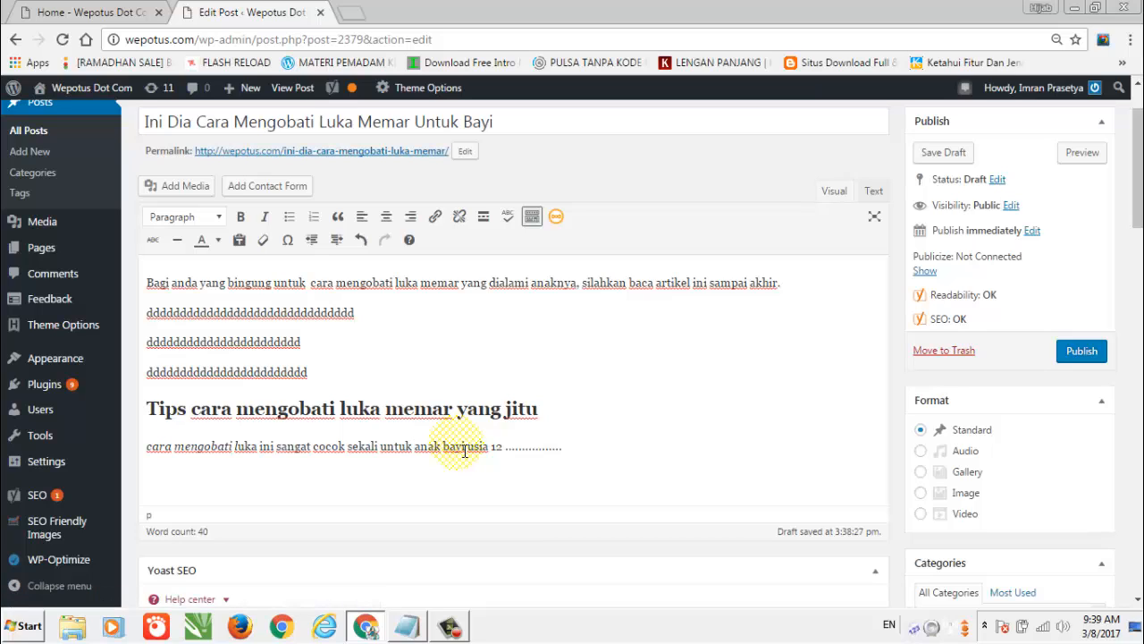
Check the description rule in Notepad, return to the post, and open the Yoast SEO snippet for editing.
left_click(408, 626)
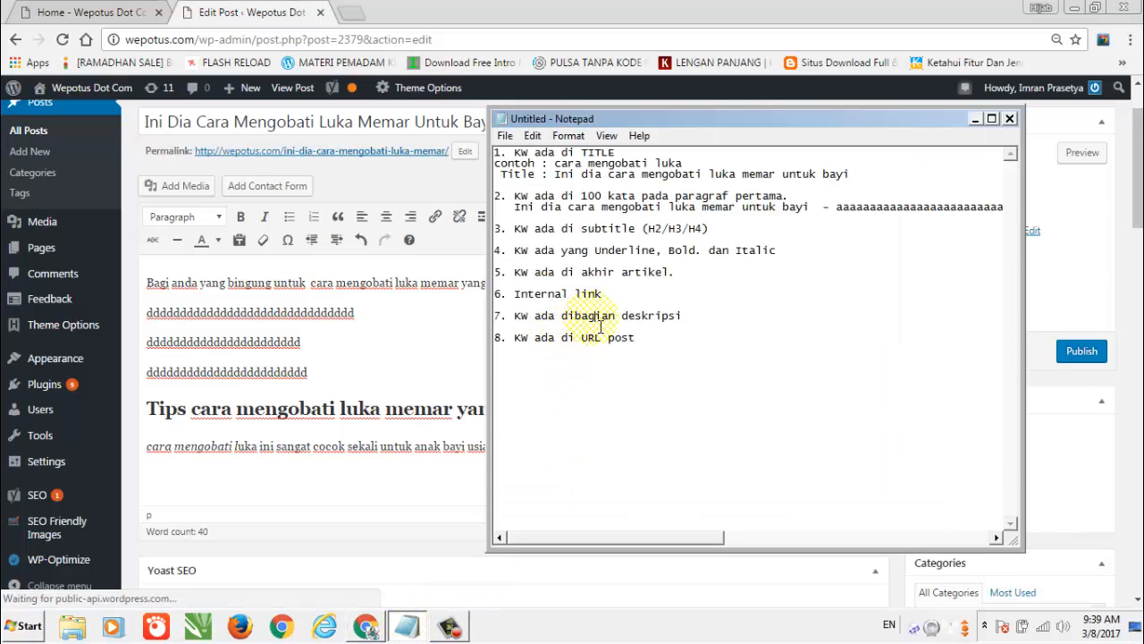
left_click(452, 424)
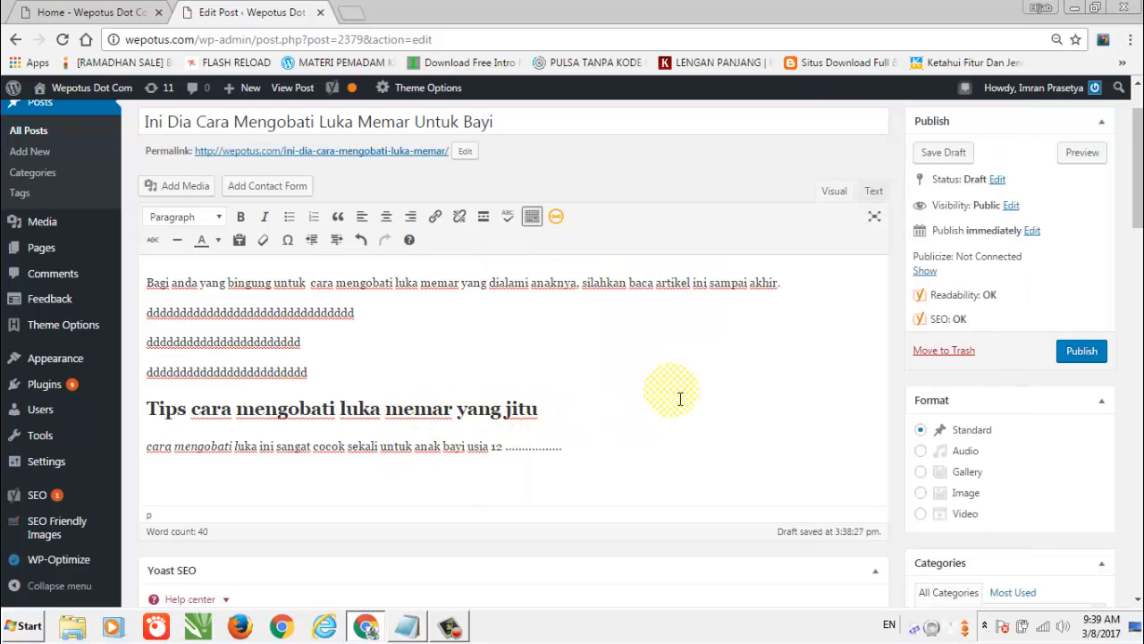
scroll(697, 387, "down", 4)
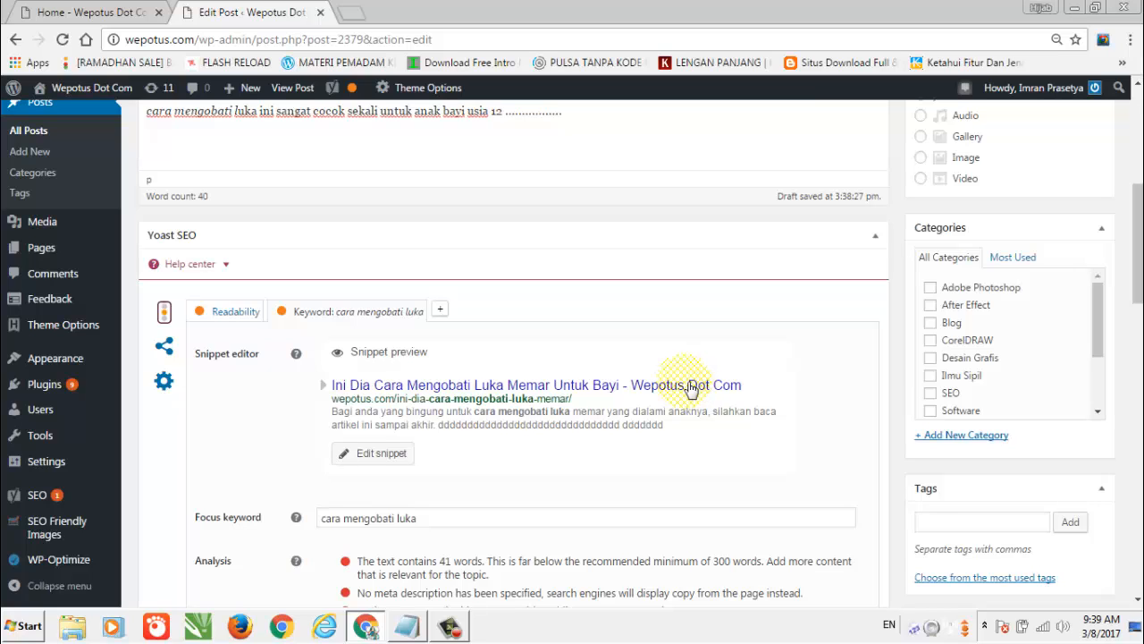
left_click(361, 463)
scroll(474, 492, "down", 1)
scroll(480, 494, "down", 2)
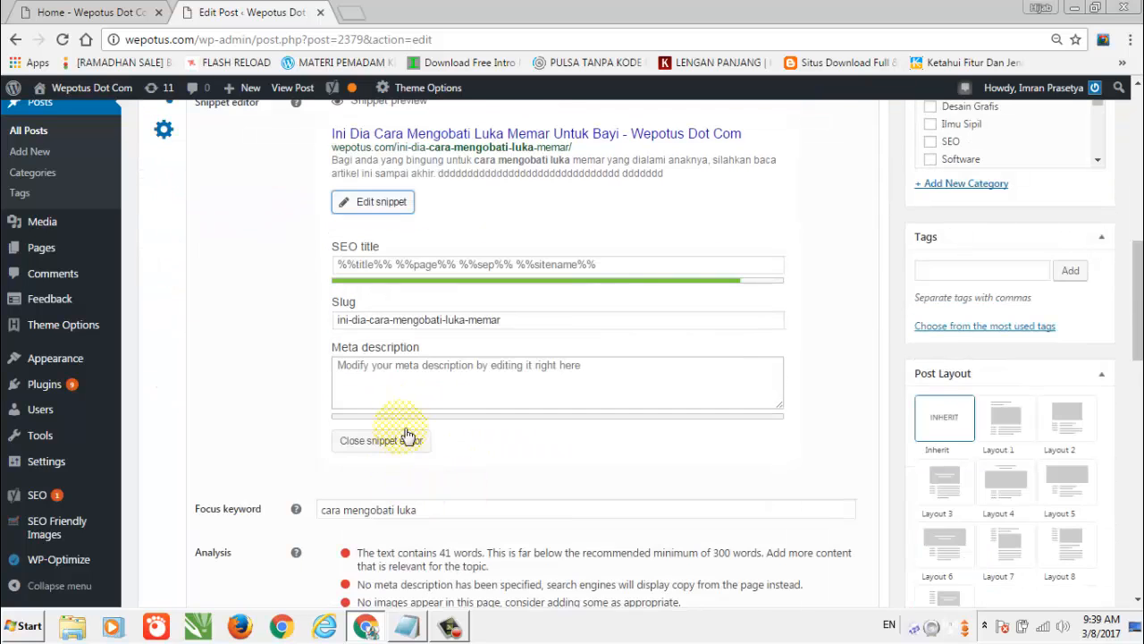
Enter the meta description "Tahukah anda bagimana cara mengobati luka yang cepat dan mudah".
left_click(374, 380)
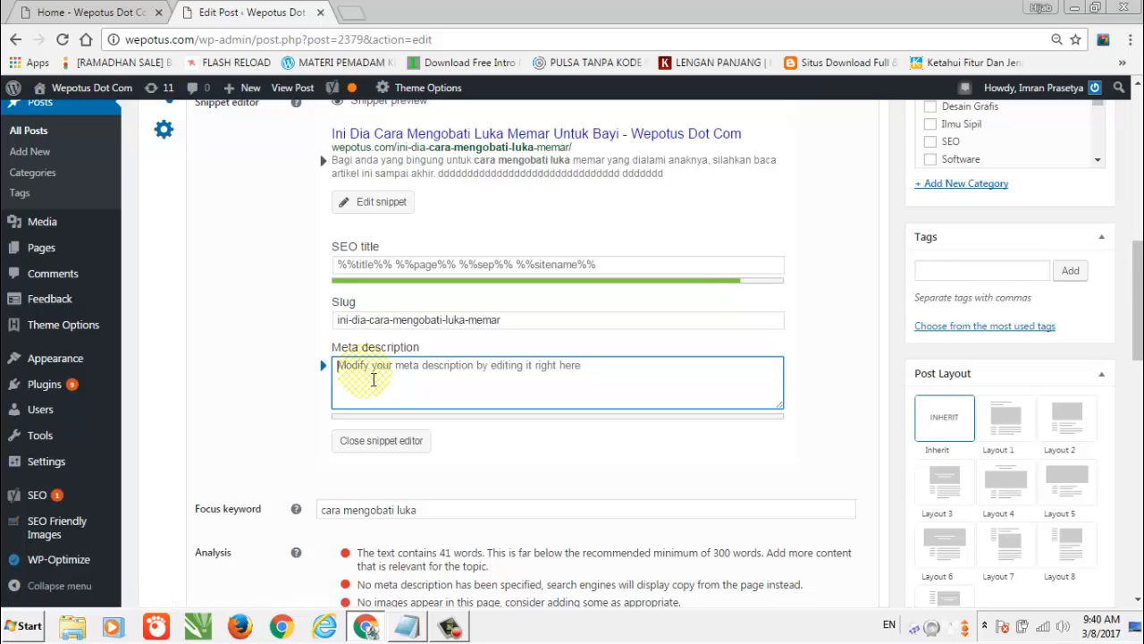
type("Suda")
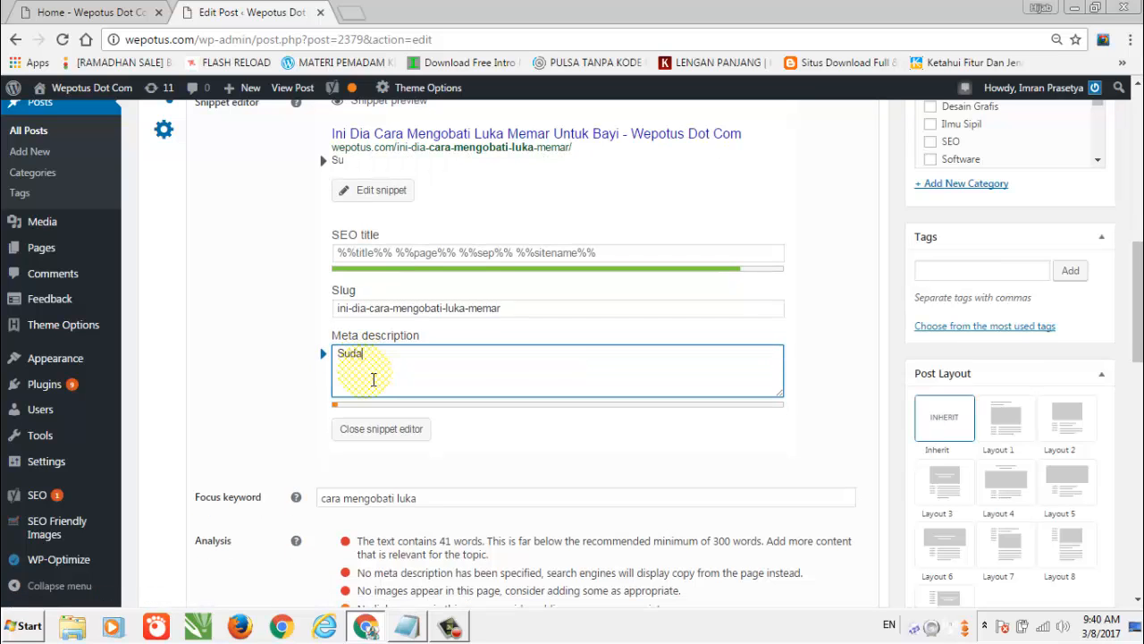
key("BackSpace")
key("BackSpace")
key("BackSpace")
key("BackSpace")
type("Tahuk")
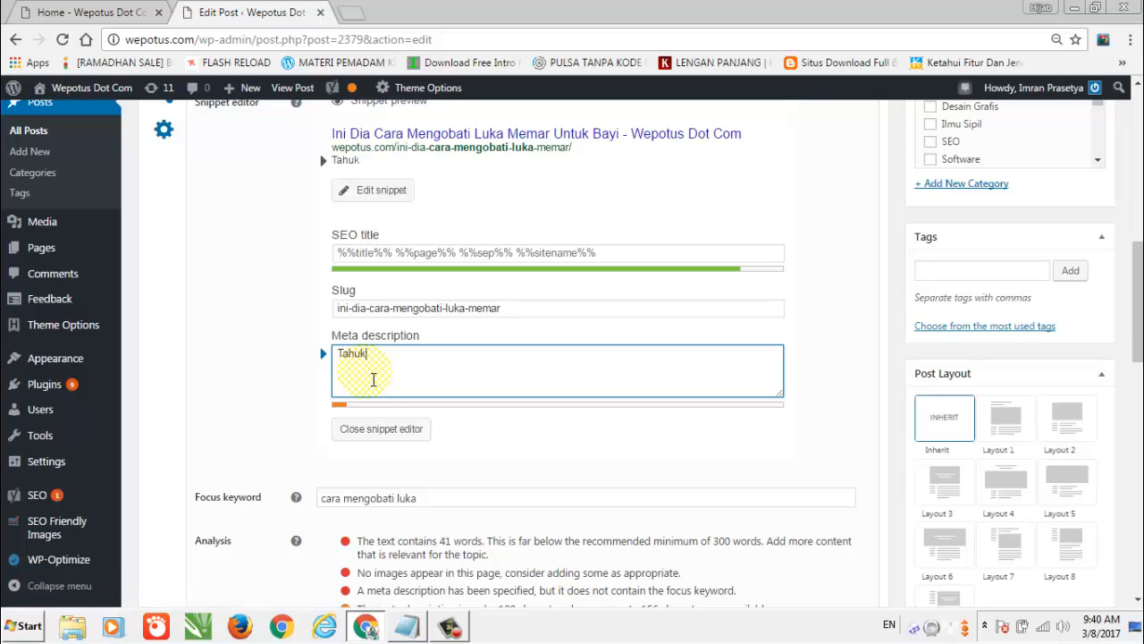
type("ah anda bagimana cara ")
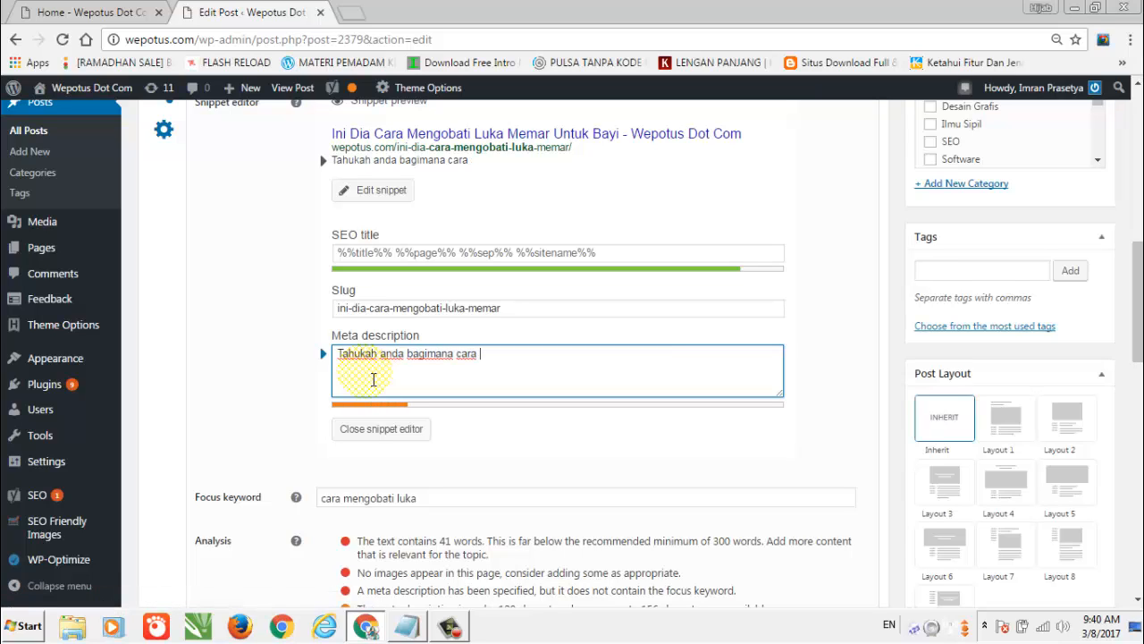
type("mengobar")
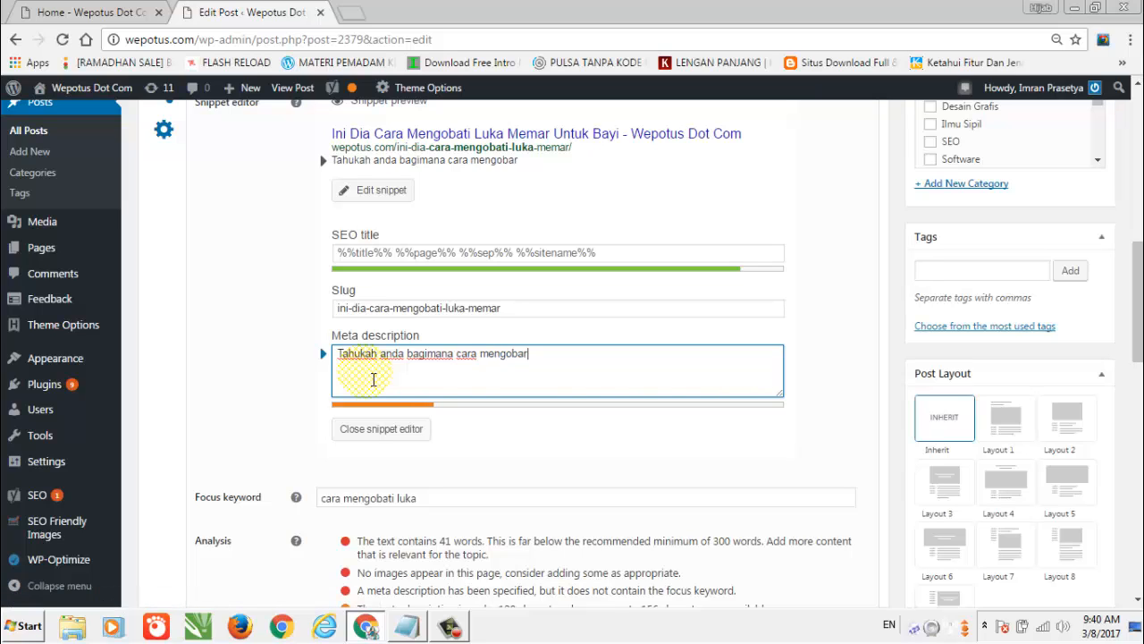
key("BackSpace")
type("ti luka ")
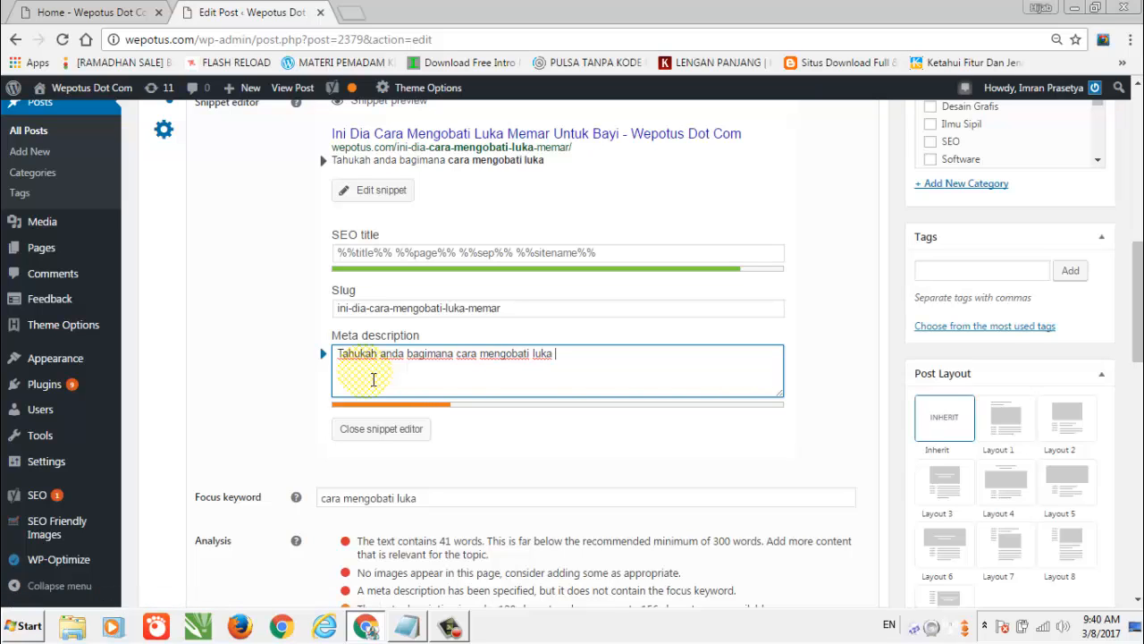
type("yang cep")
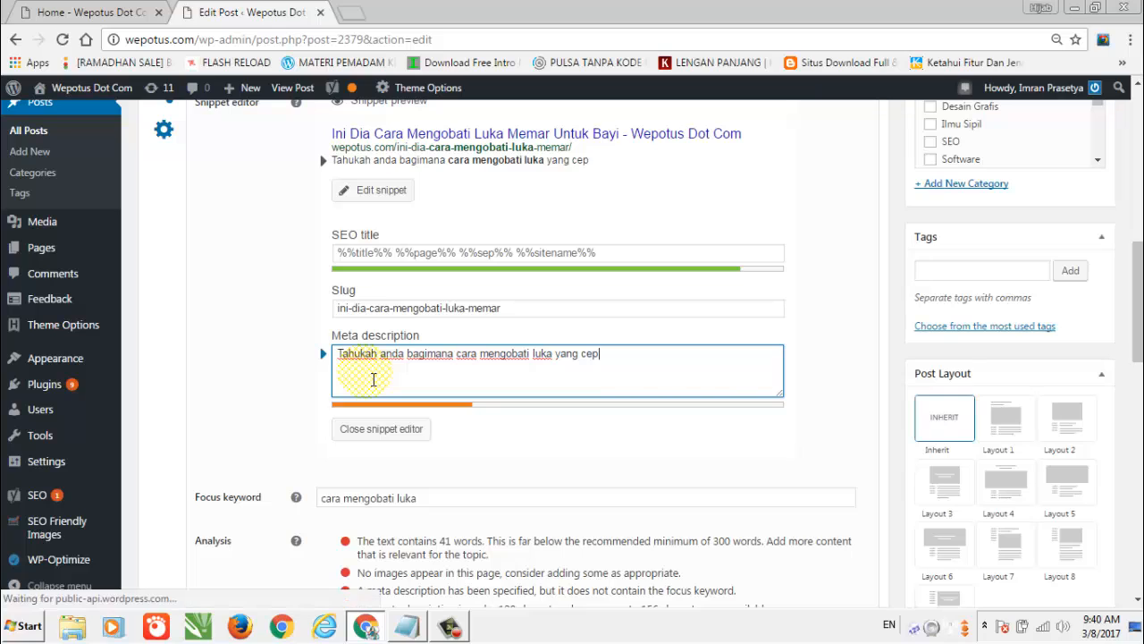
type("at dan mudah")
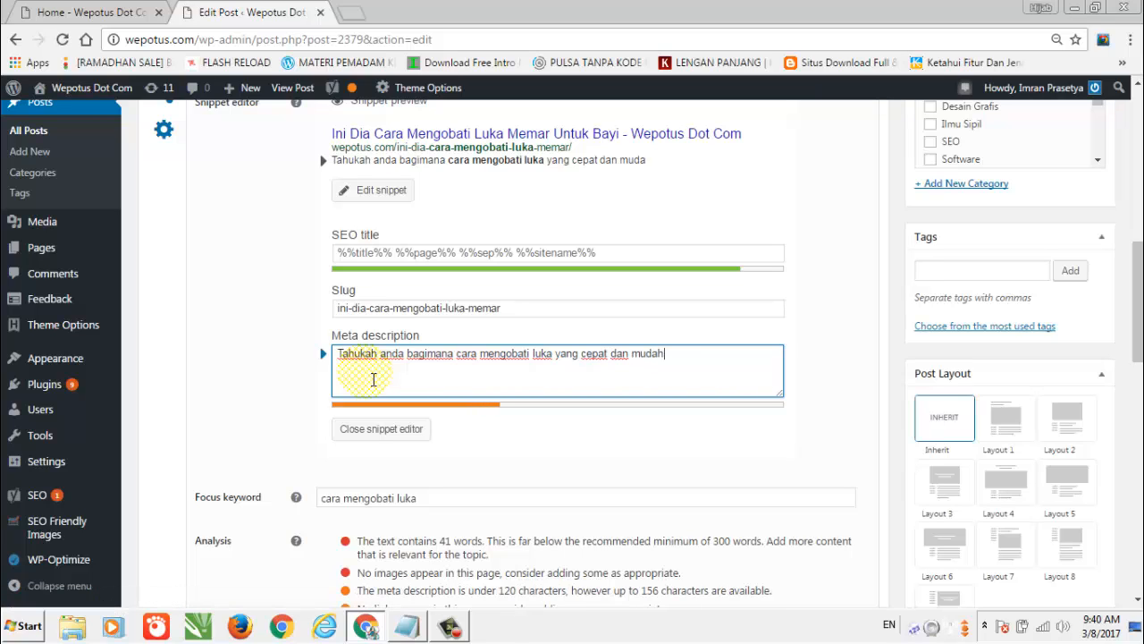
Extend the meta description with "untuk anak bayi? simak informasi lebih lengkap disini!".
type(" untuk anak")
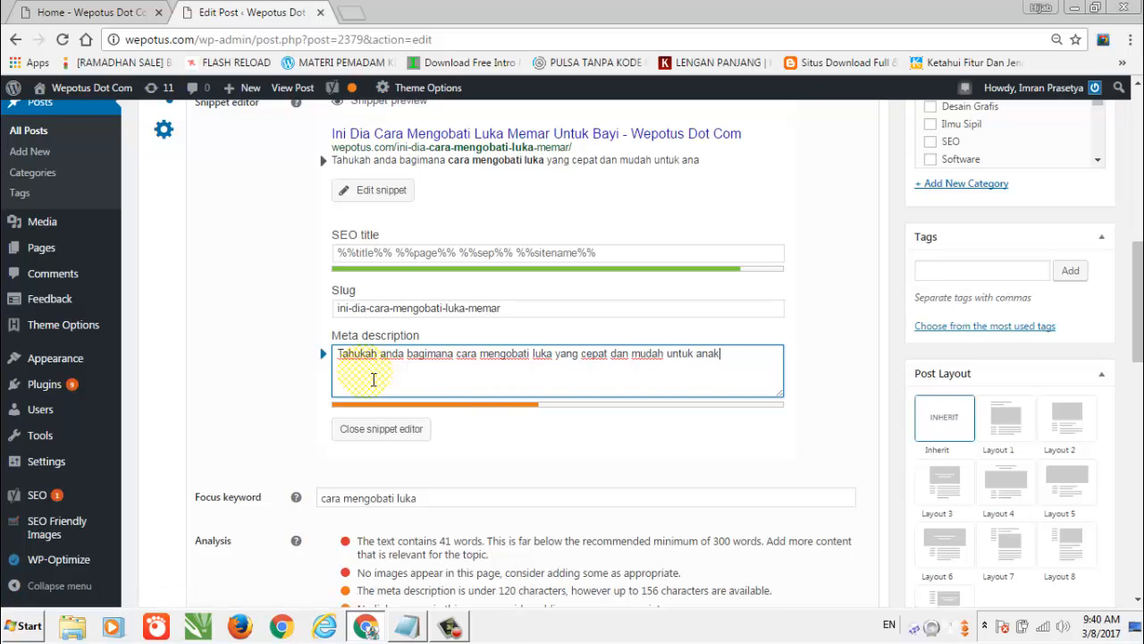
key("BackSpace")
key("BackSpace")
type("nak bayi? s")
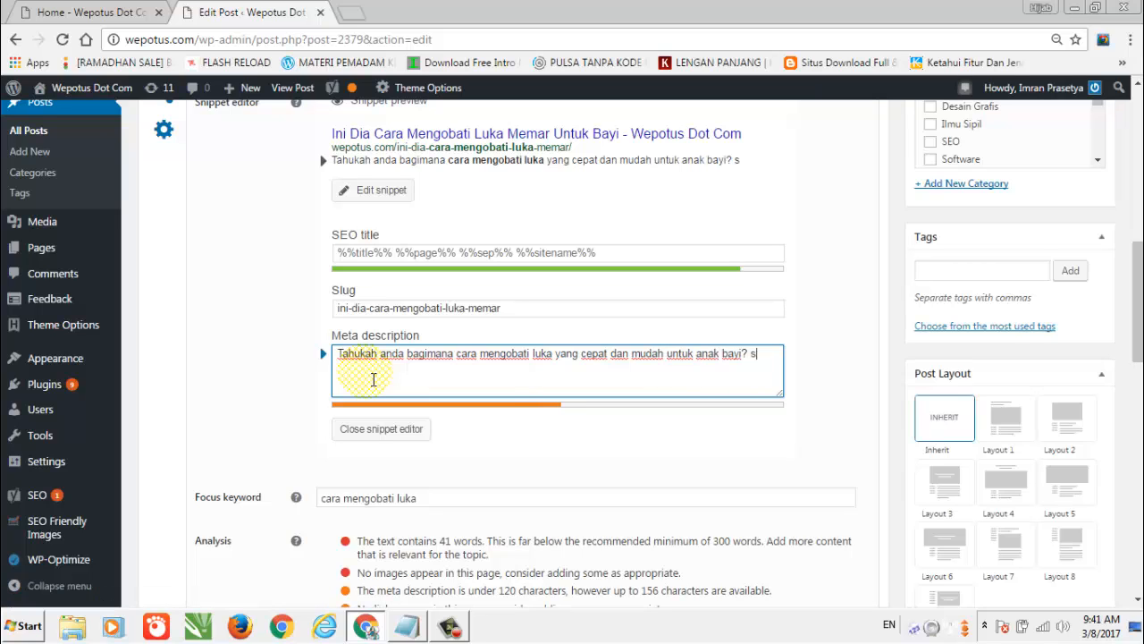
type("imak ini")
key("BackSpace")
type("formasi lebih")
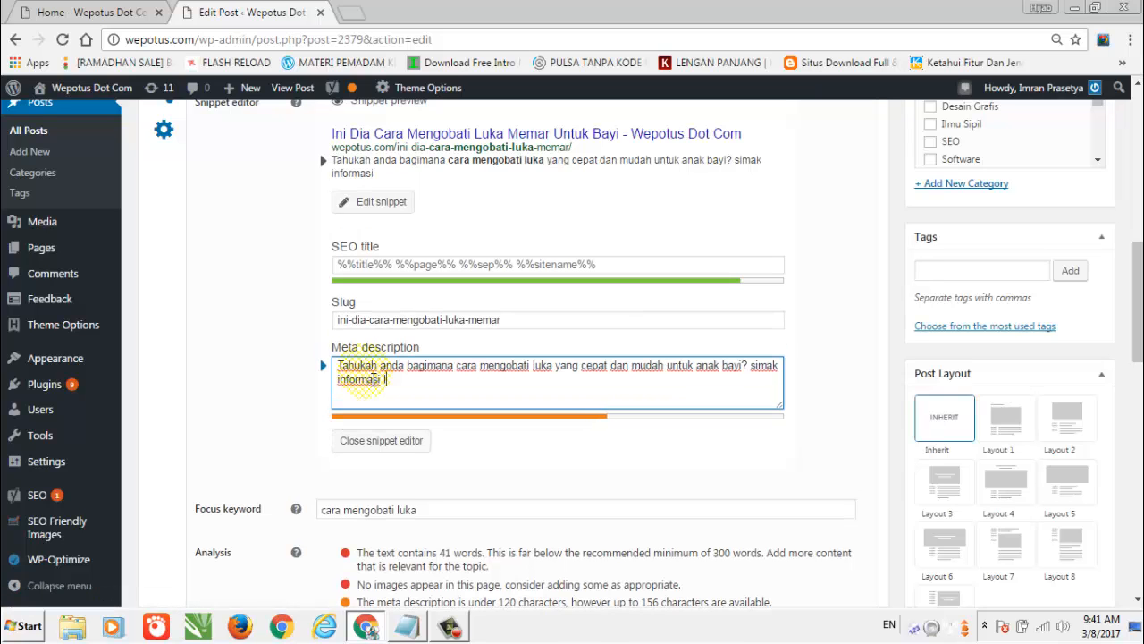
type(" lengkap disini")
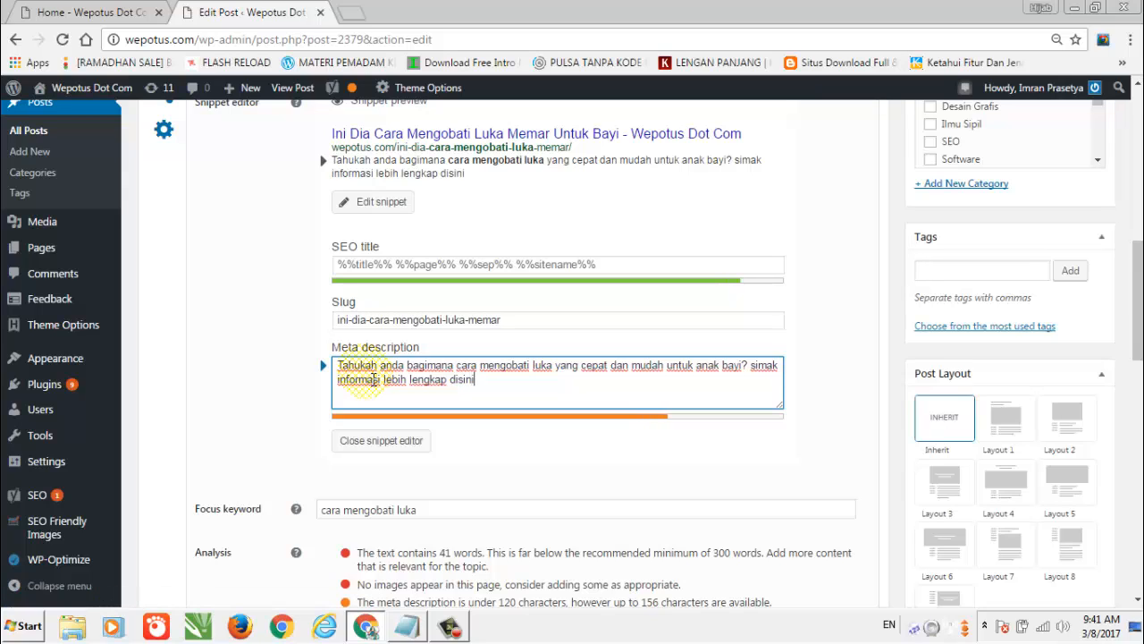
type("!")
Pad the end of the meta description with a long run of filler "m" characters and check its length in the Yoast SEO analysis.
scroll(406, 383, "up", 2)
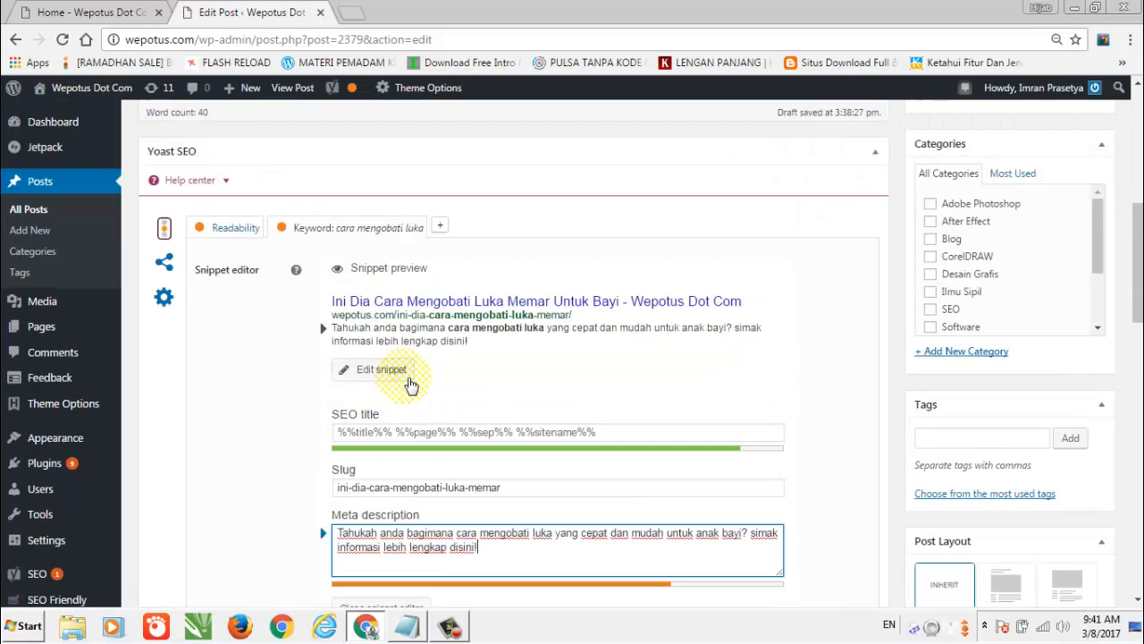
scroll(409, 385, "down", 1)
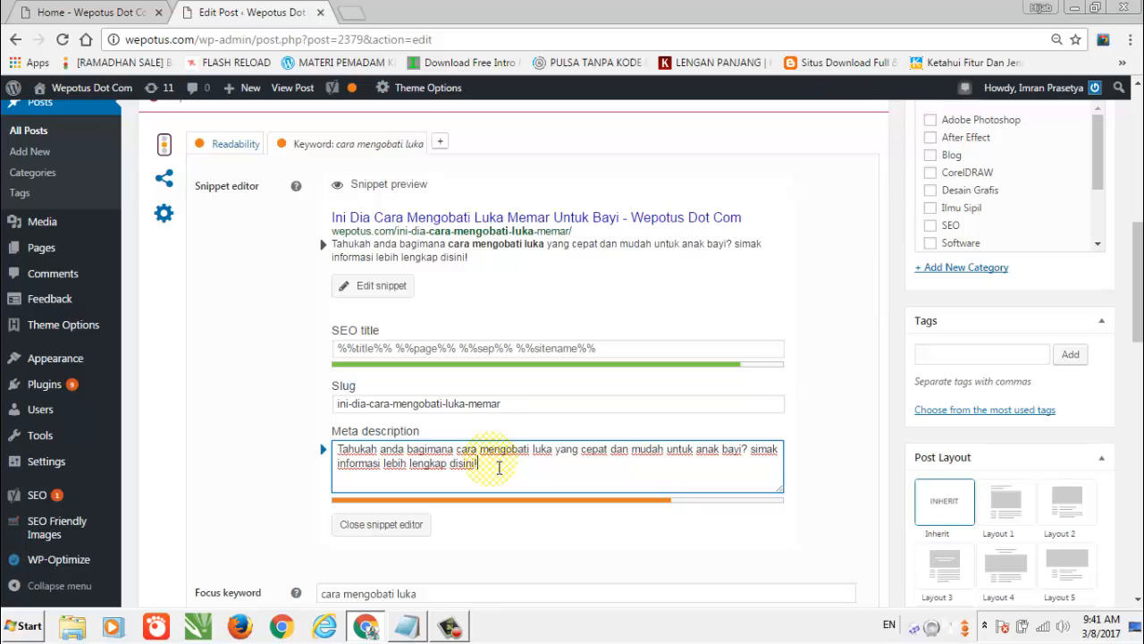
scroll(403, 545, "down", 3)
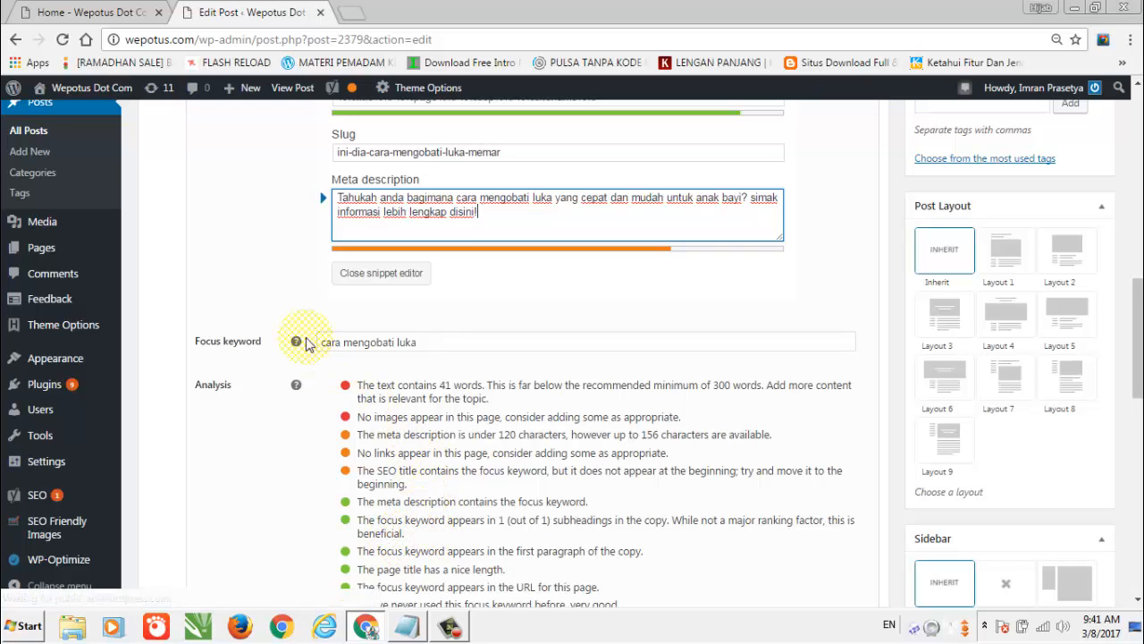
scroll(299, 311, "up", 1)
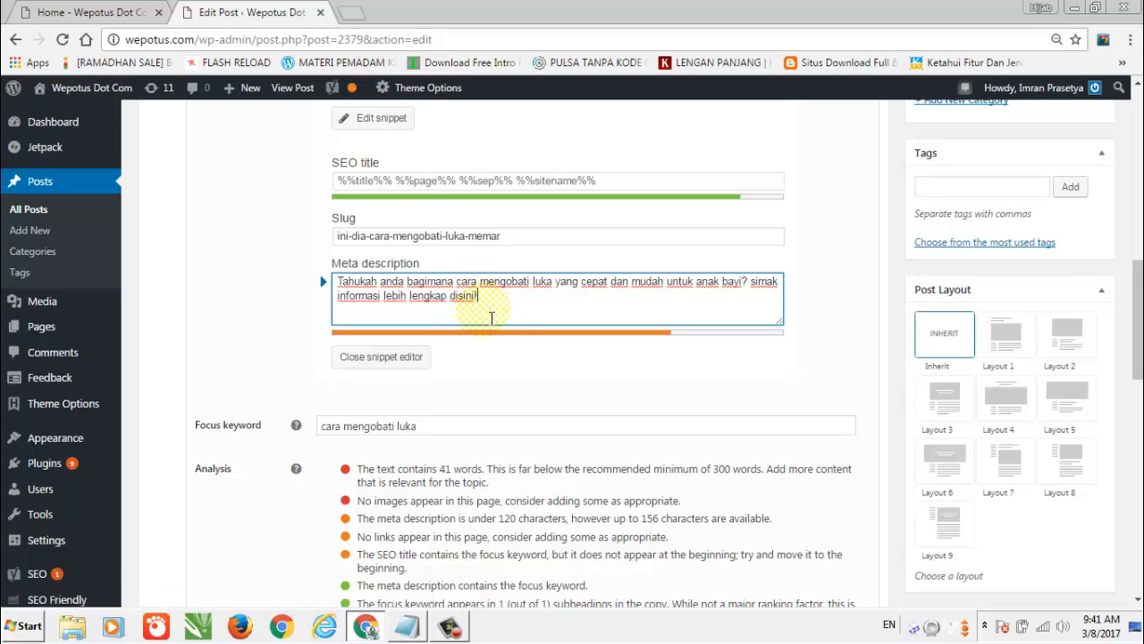
scroll(497, 322, "up", 1)
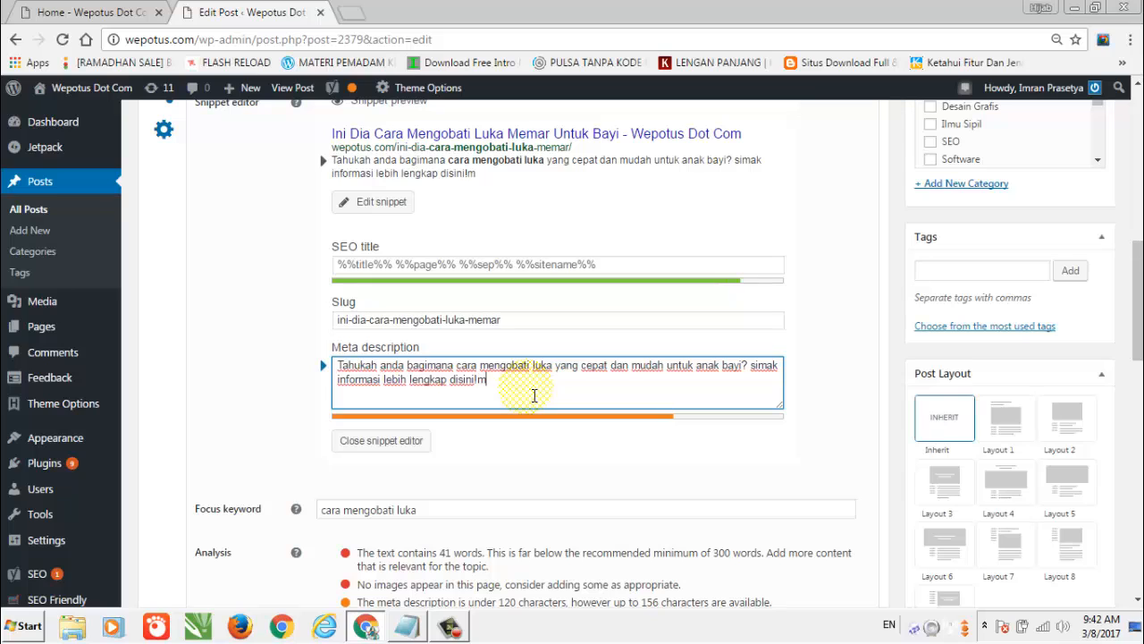
type("mmmmmmmmmmmmmmmmmmmmmmmmmmmmmmmmmmmmmmmmmmmmmmmmmm")
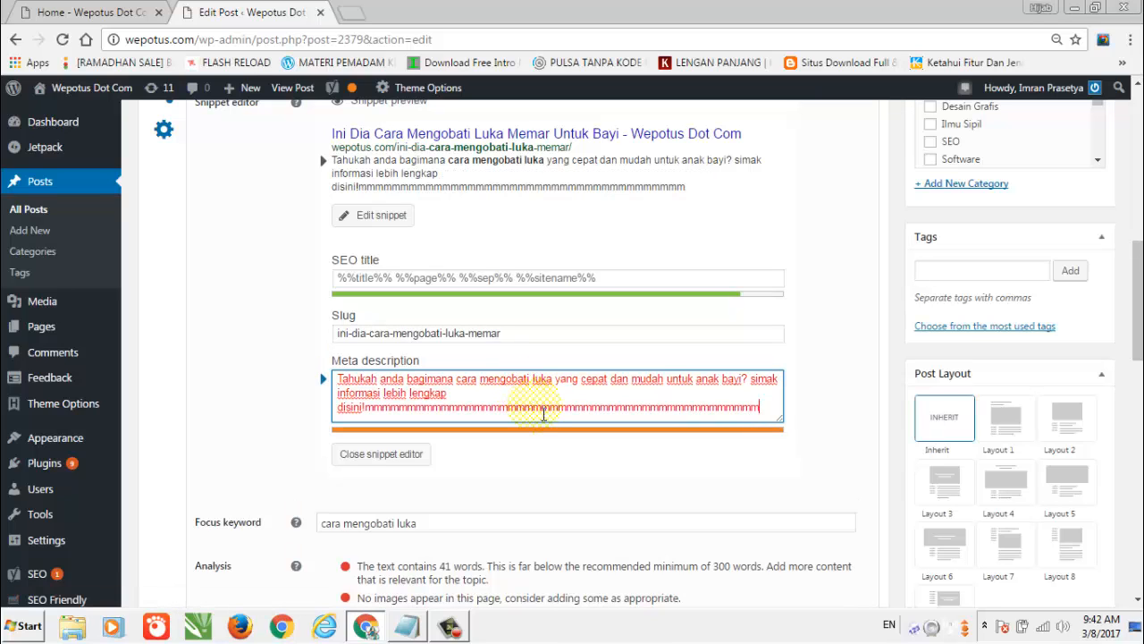
scroll(541, 414, "down", 3)
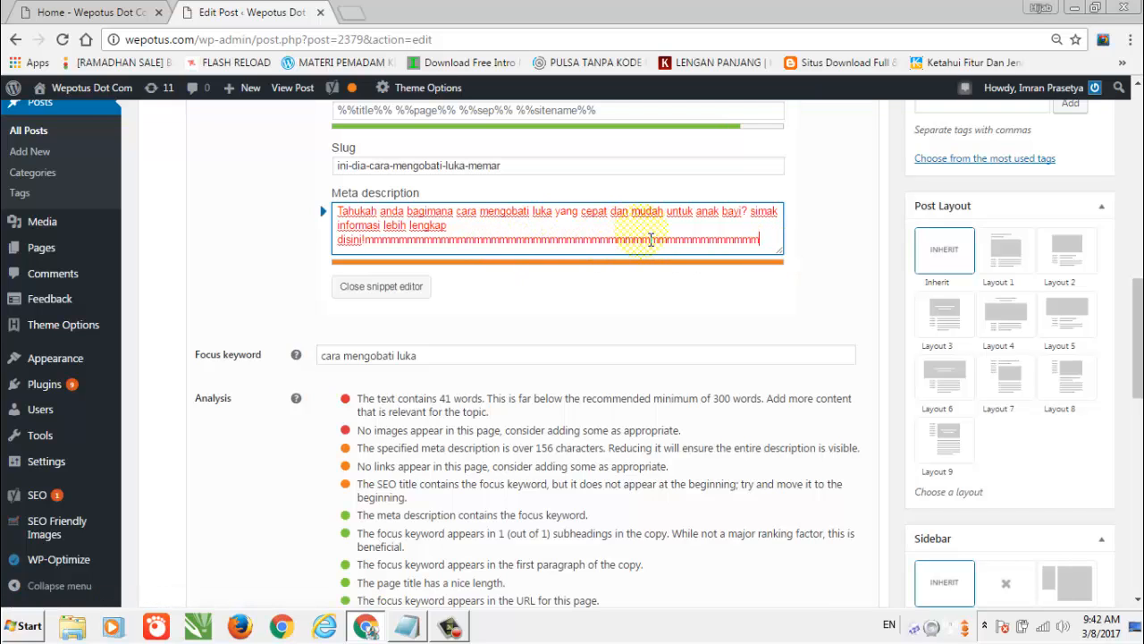
Delete the last part of the filler "m" characters from the meta description, keeping the rest of the run.
left_click_drag(770, 232, 775, 249)
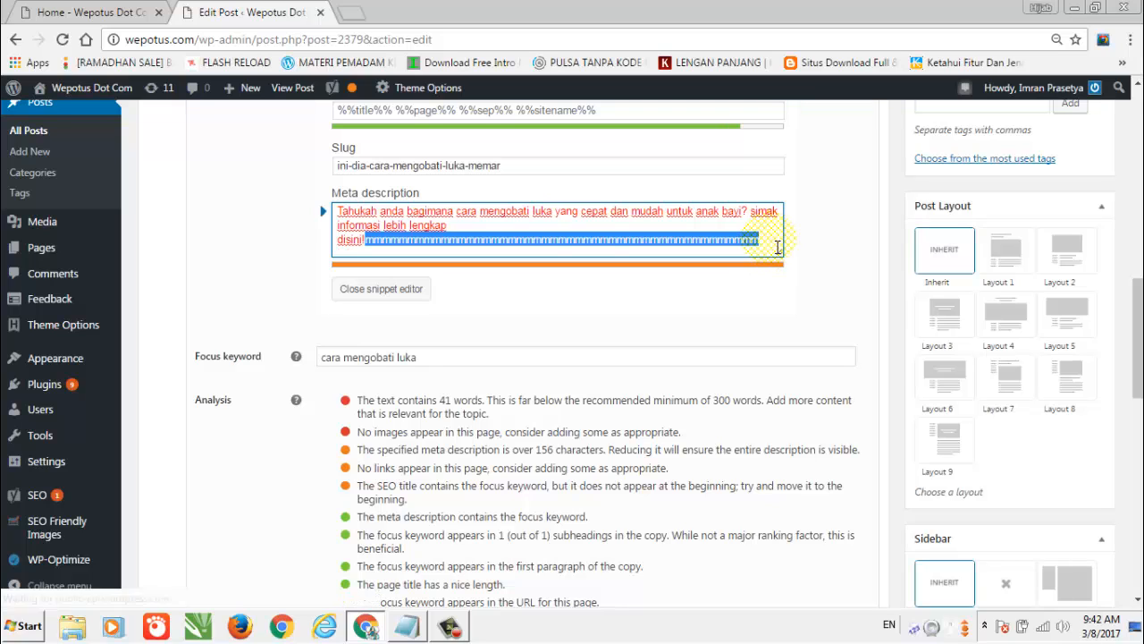
left_click(774, 246)
left_click(613, 242, "shift")
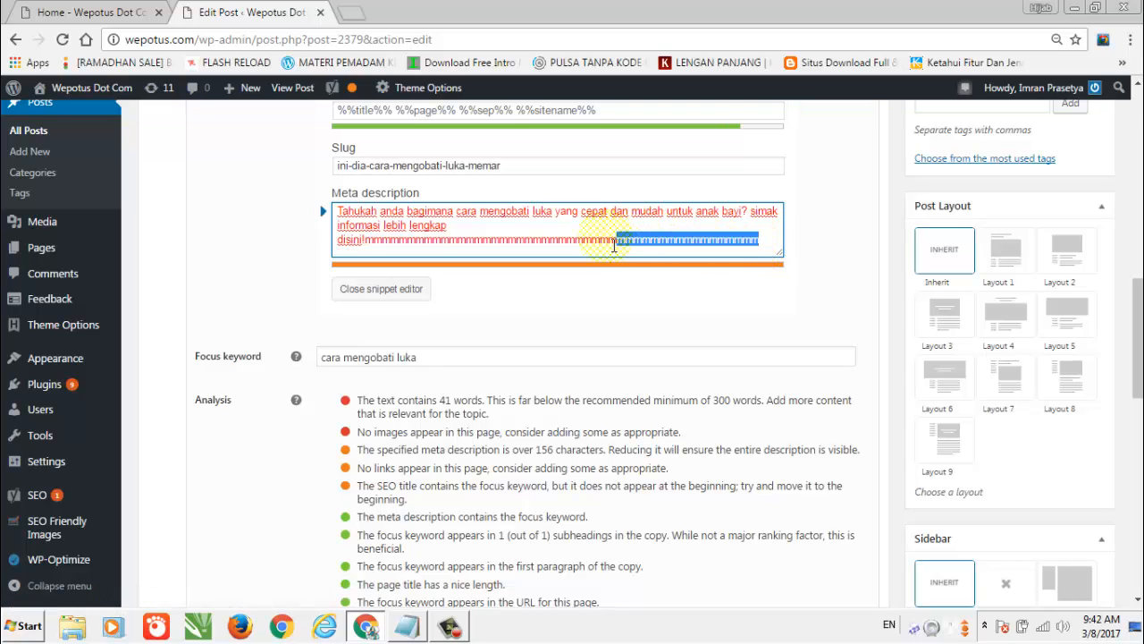
key("BackSpace")
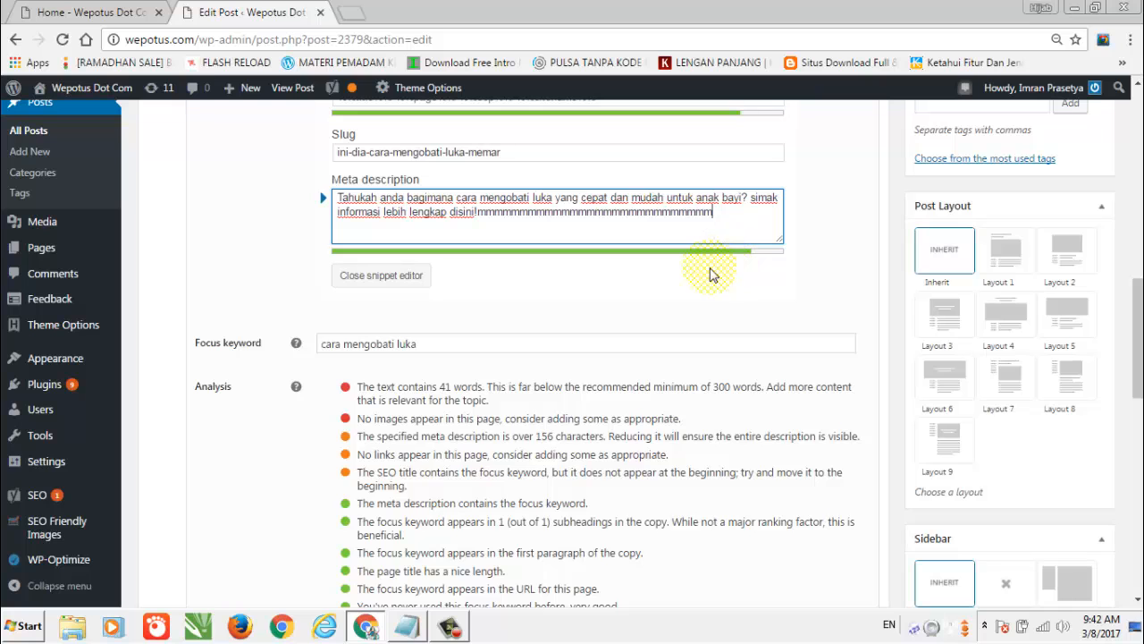
Examine the snippet preview and the Yoast SEO analysis entries on text length, images, links and SEO title.
scroll(706, 260, "up", 2)
scroll(678, 241, "up", 1)
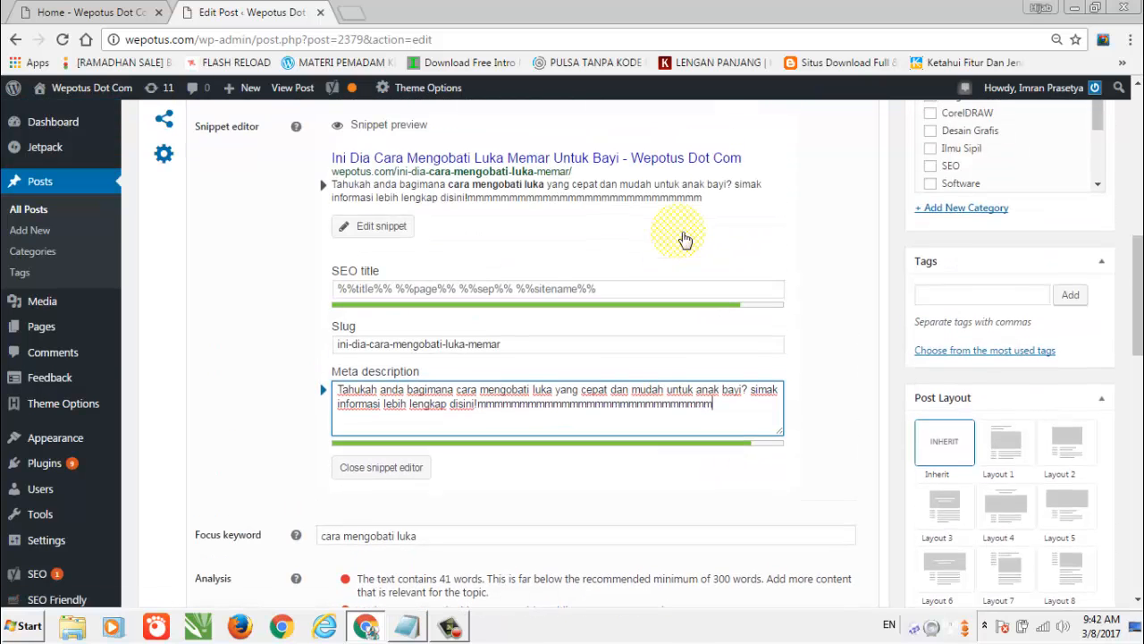
left_click(659, 349)
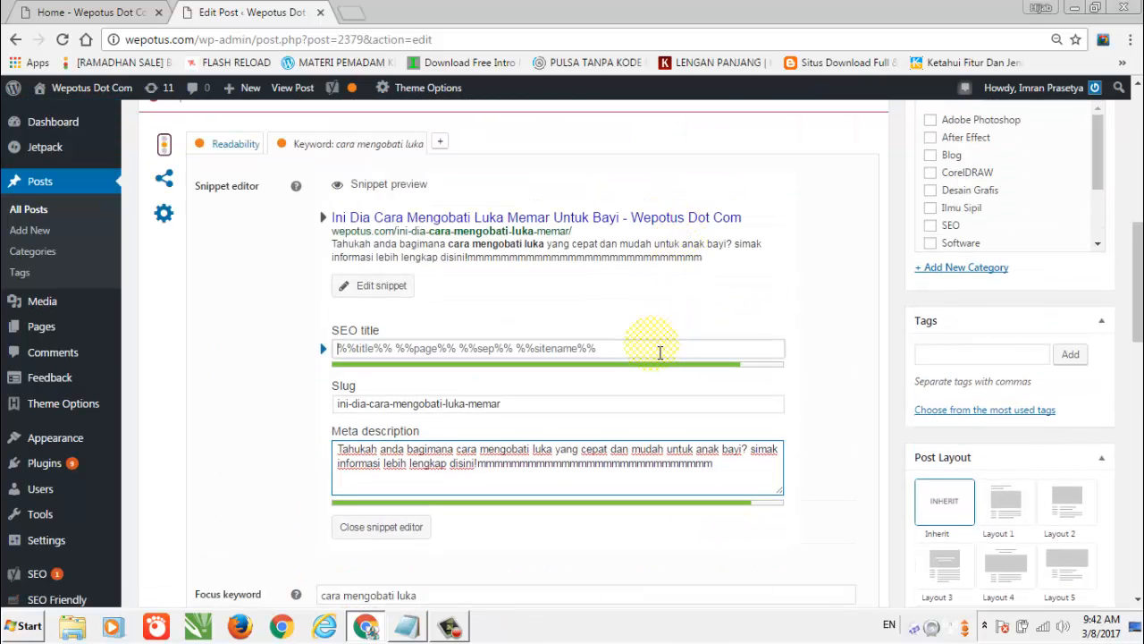
scroll(698, 375, "up", 1)
scroll(712, 383, "up", 1)
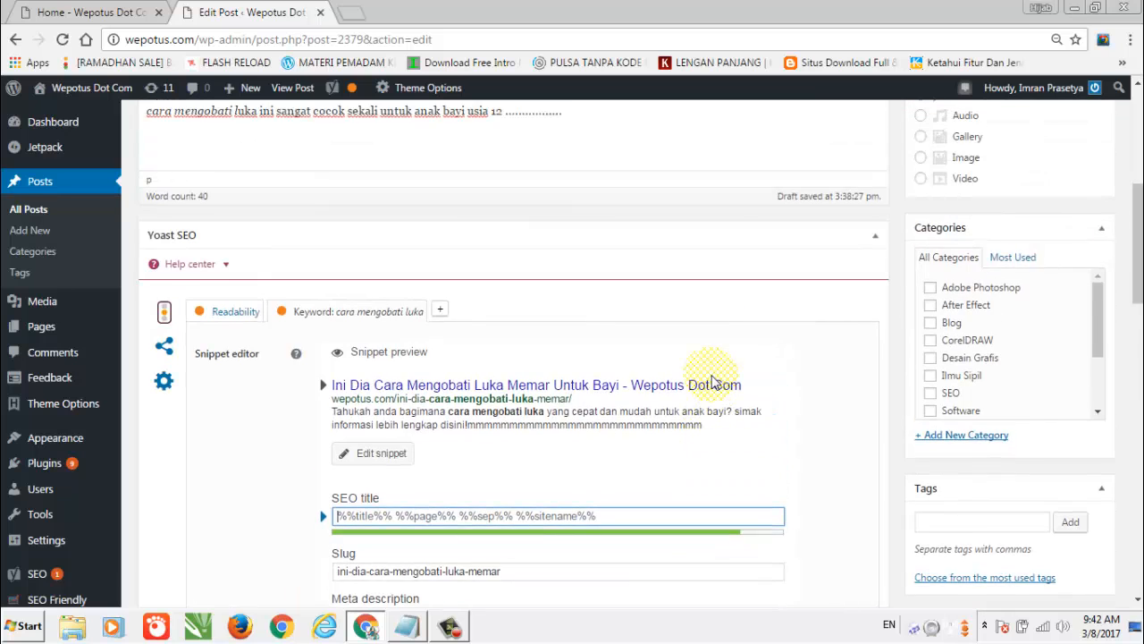
scroll(712, 382, "down", 5)
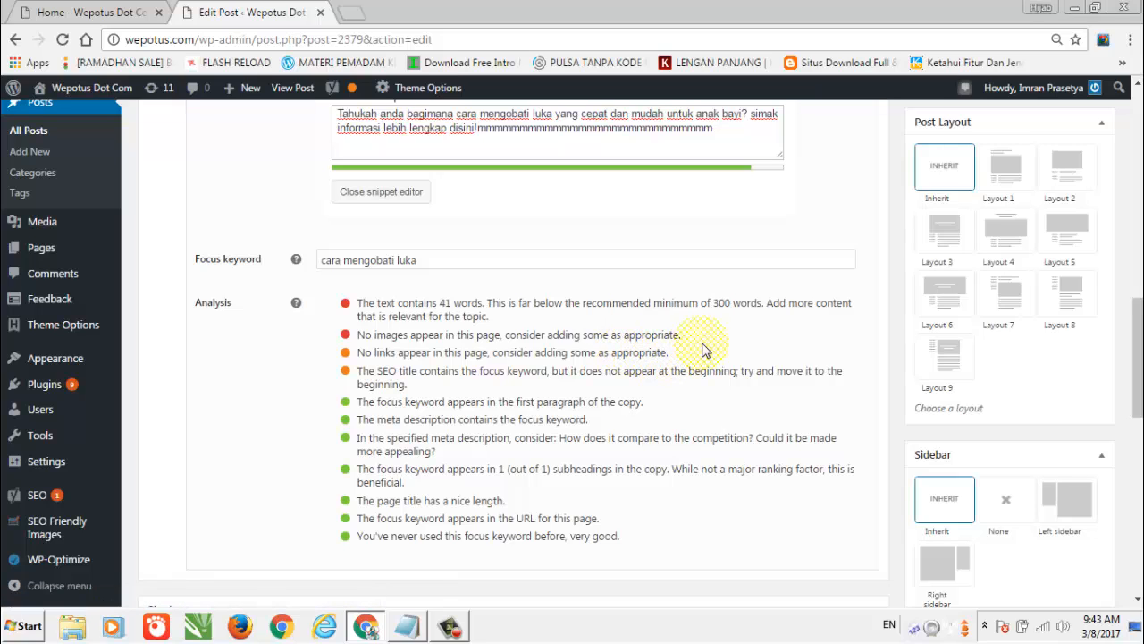
left_click_drag(685, 334, 609, 343)
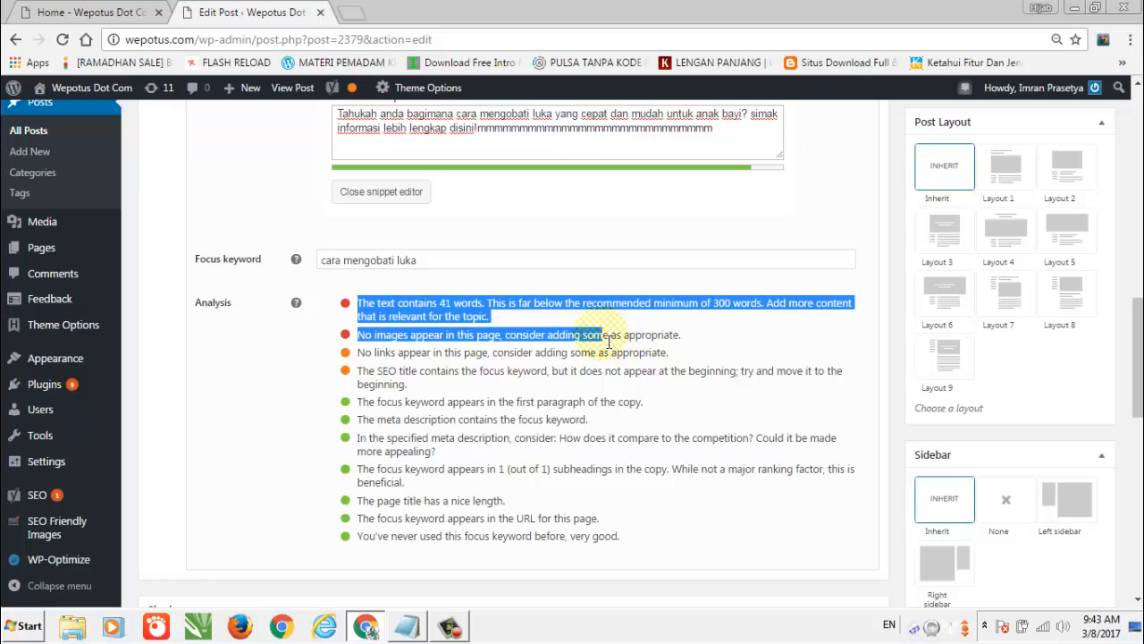
left_click(612, 345)
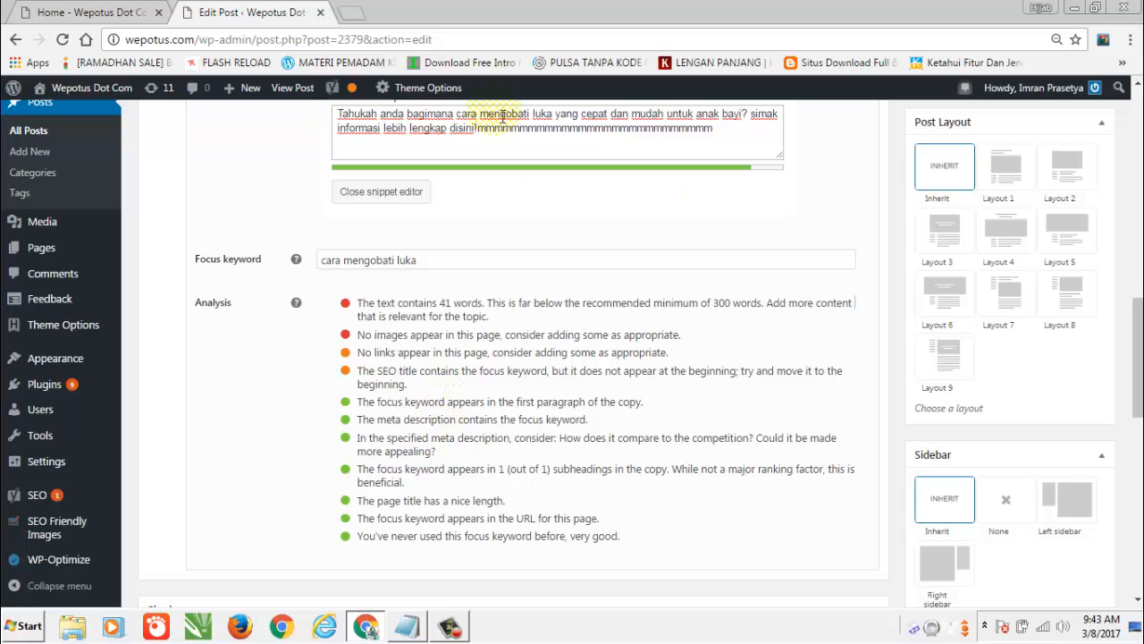
left_click(517, 214)
left_click_drag(421, 402, 365, 384)
left_click(370, 383)
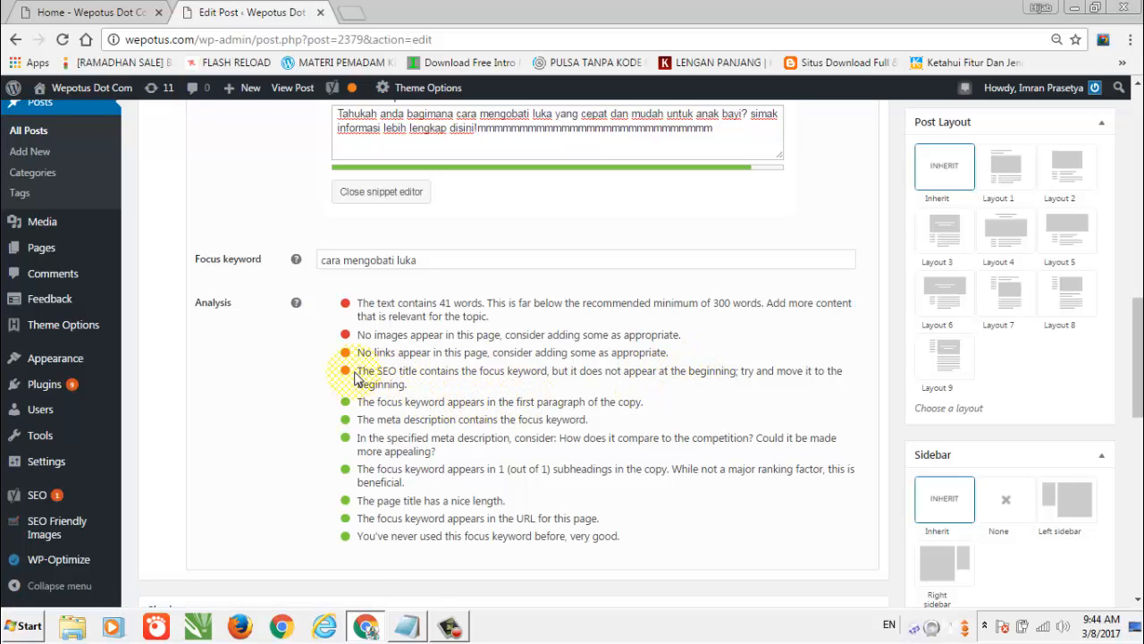
Remove "Ini Dia" from the post title so it starts with "cara Mengobati Luka", and check the keyword position in the analysis.
scroll(355, 376, "up", 4)
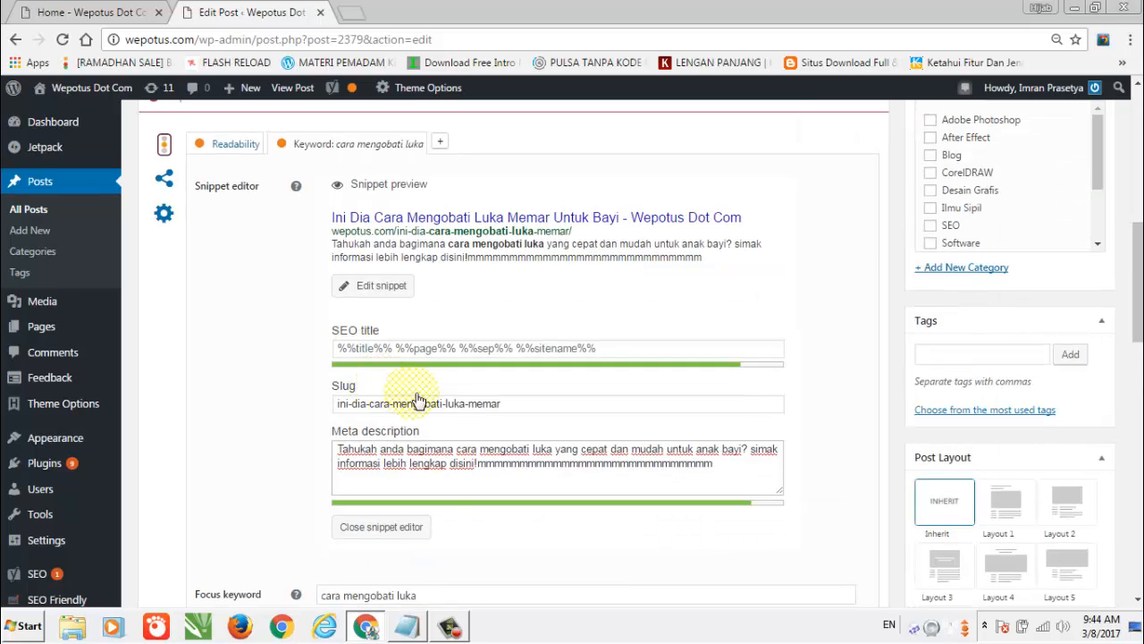
scroll(420, 398, "up", 10)
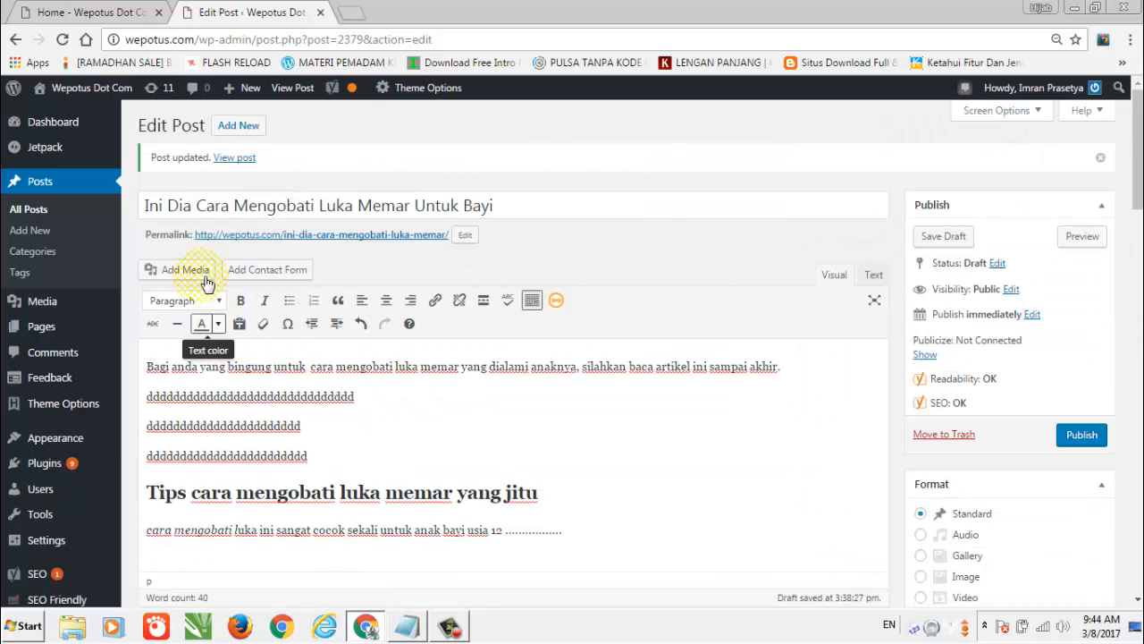
left_click(231, 208)
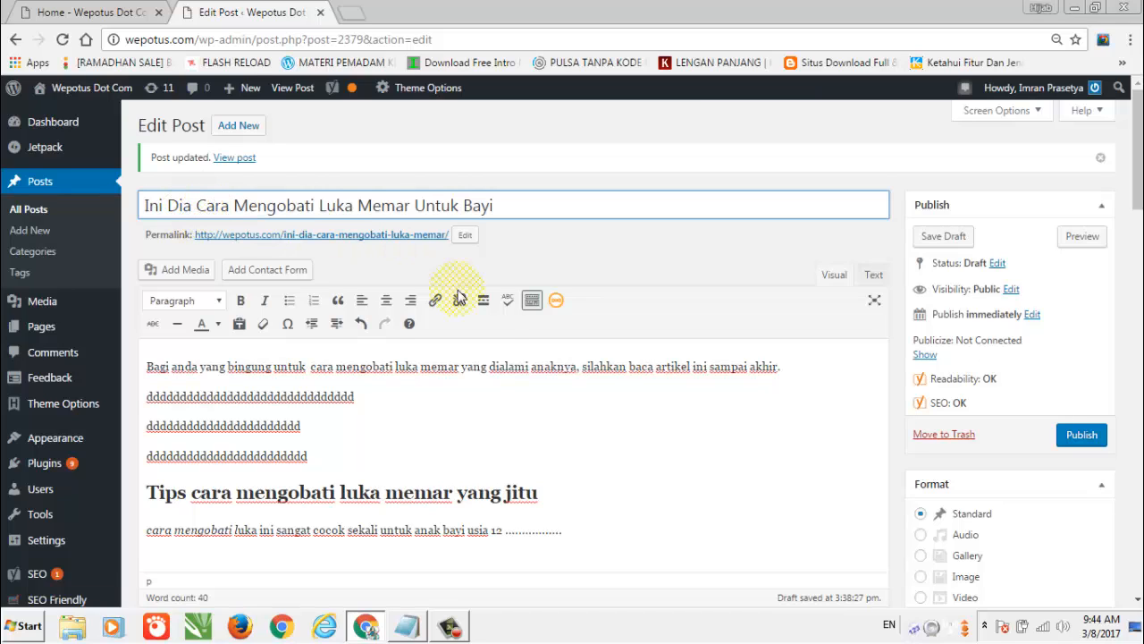
scroll(508, 332, "down", 8)
scroll(454, 433, "down", 1)
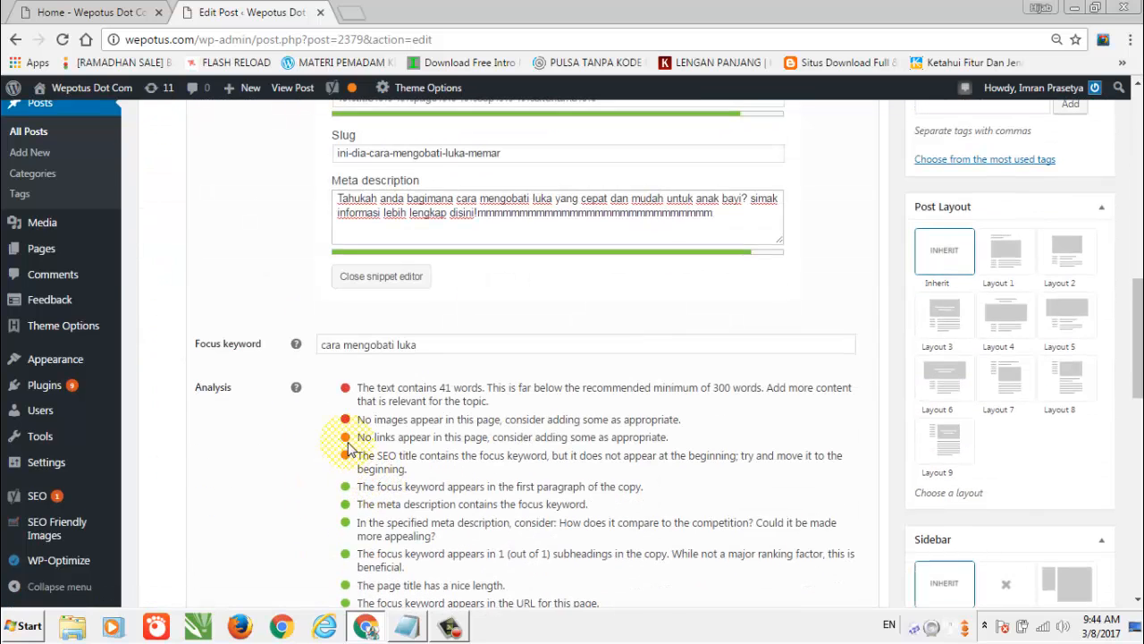
scroll(344, 447, "up", 10)
left_click_drag(208, 215, 128, 204)
key("BackSpace")
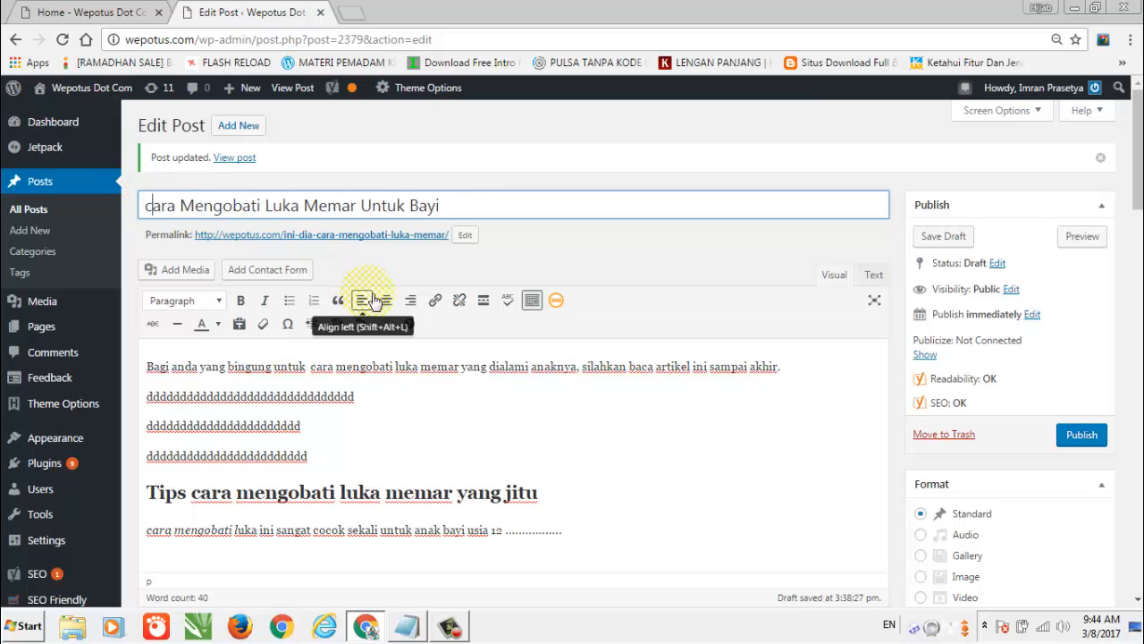
scroll(434, 363, "down", 6)
scroll(428, 368, "down", 5)
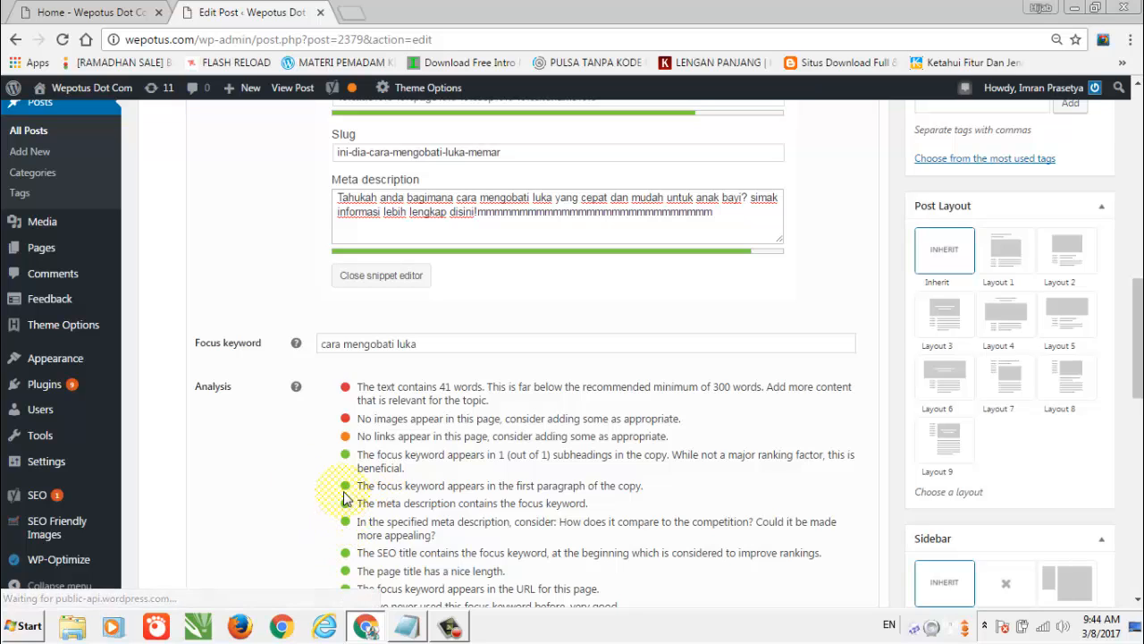
Put "Ini Dia" back at the start of the post title and check the Yoast SEO analysis again.
scroll(700, 420, "up", 12)
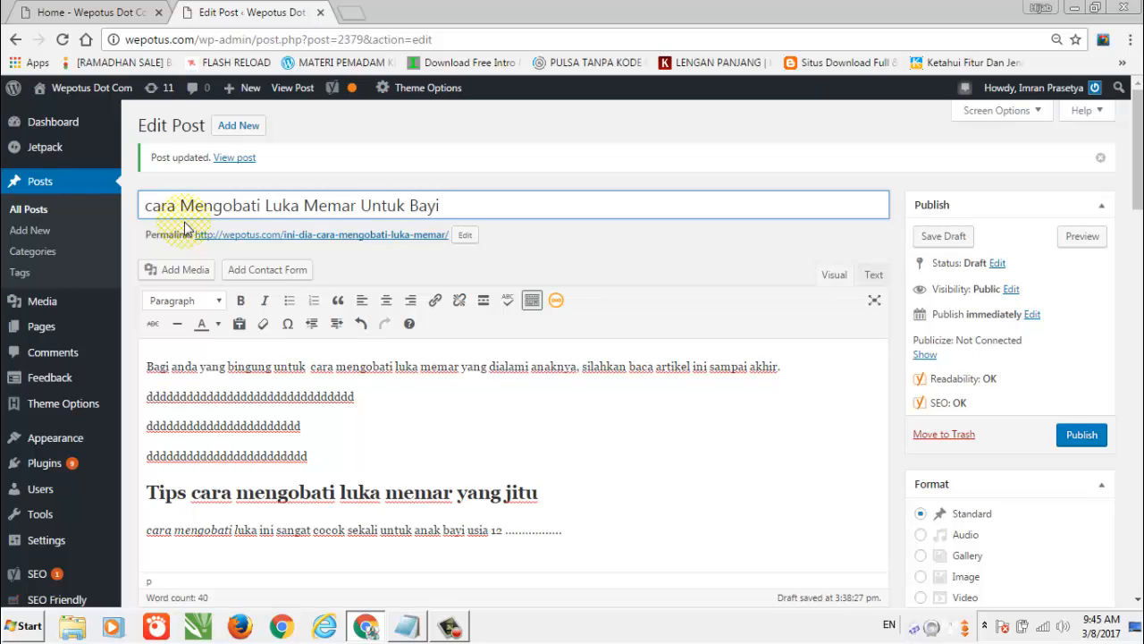
type("Ini Dia")
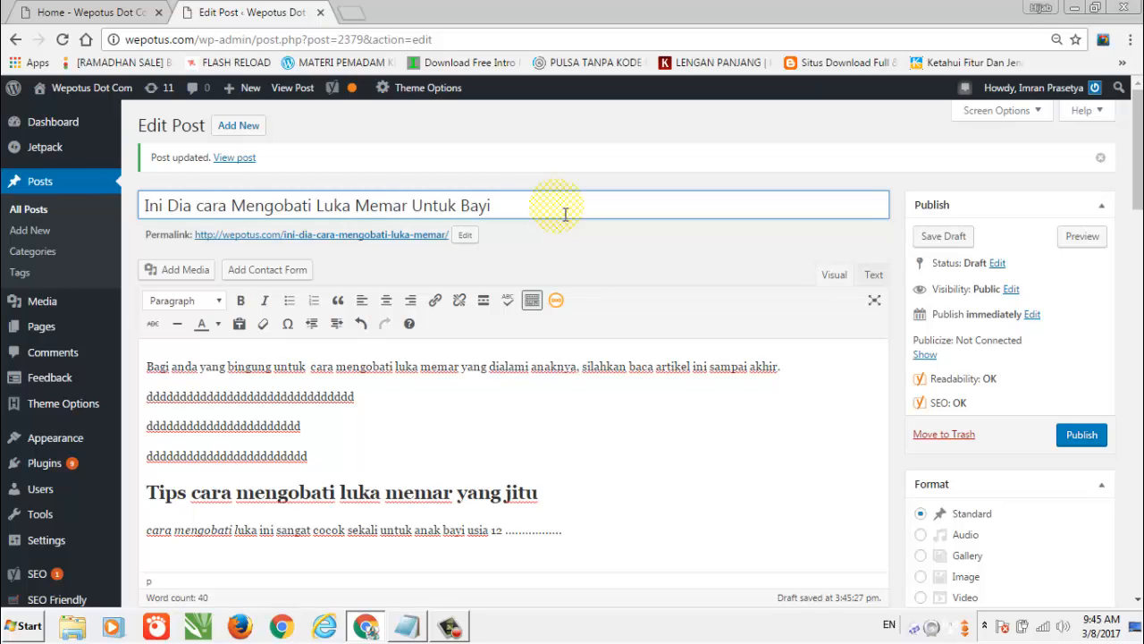
left_click_drag(549, 214, 114, 224)
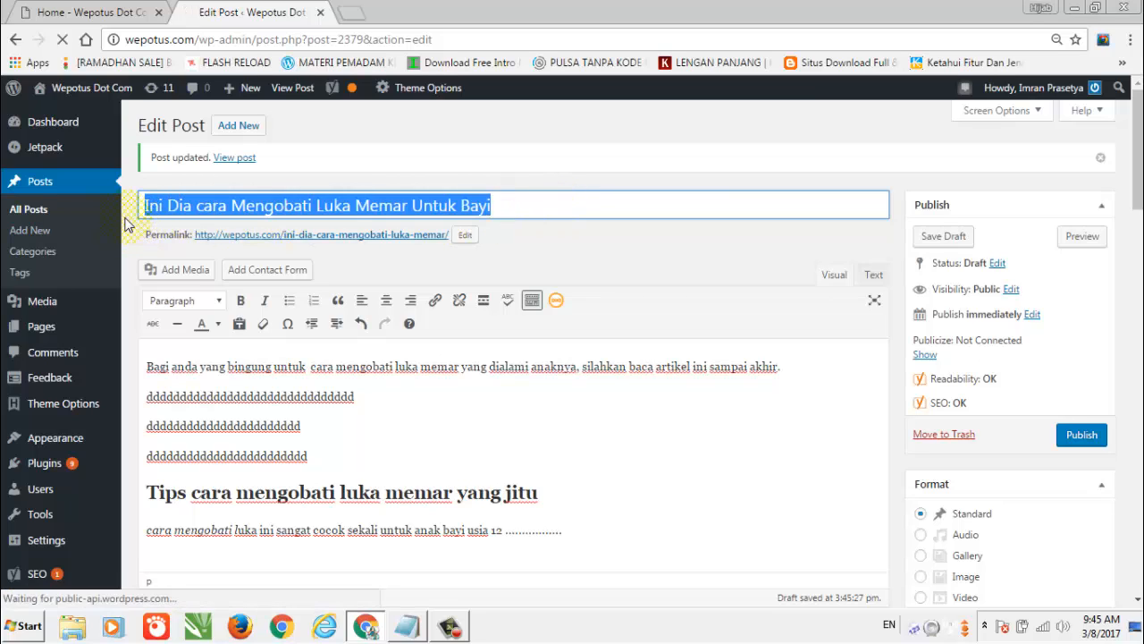
left_click(125, 234)
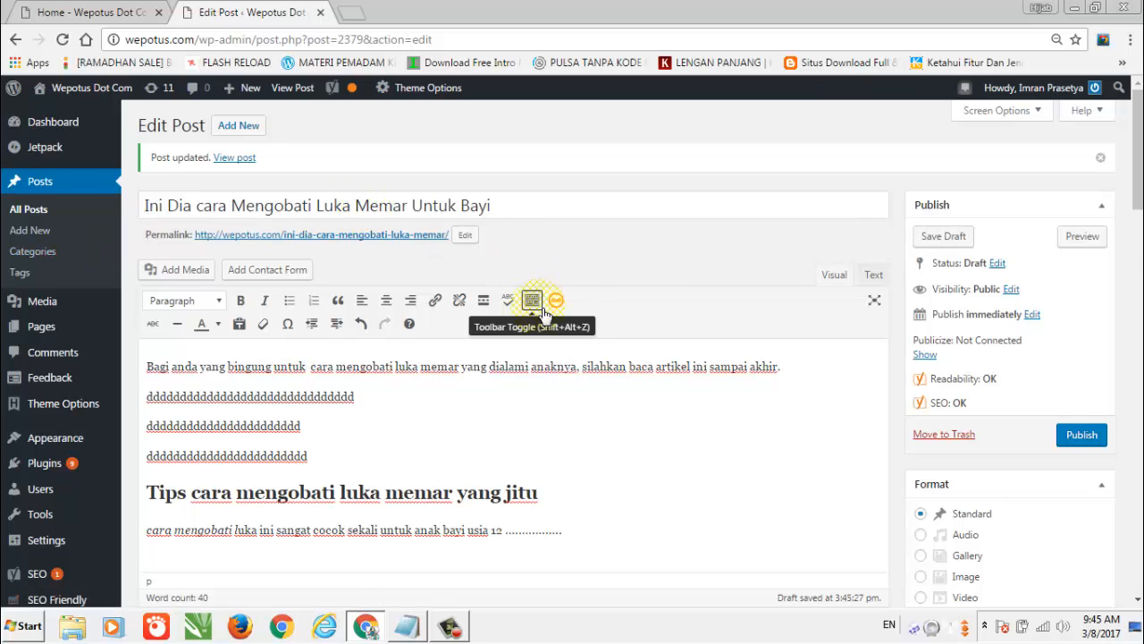
scroll(554, 343, "down", 3)
scroll(553, 343, "down", 10)
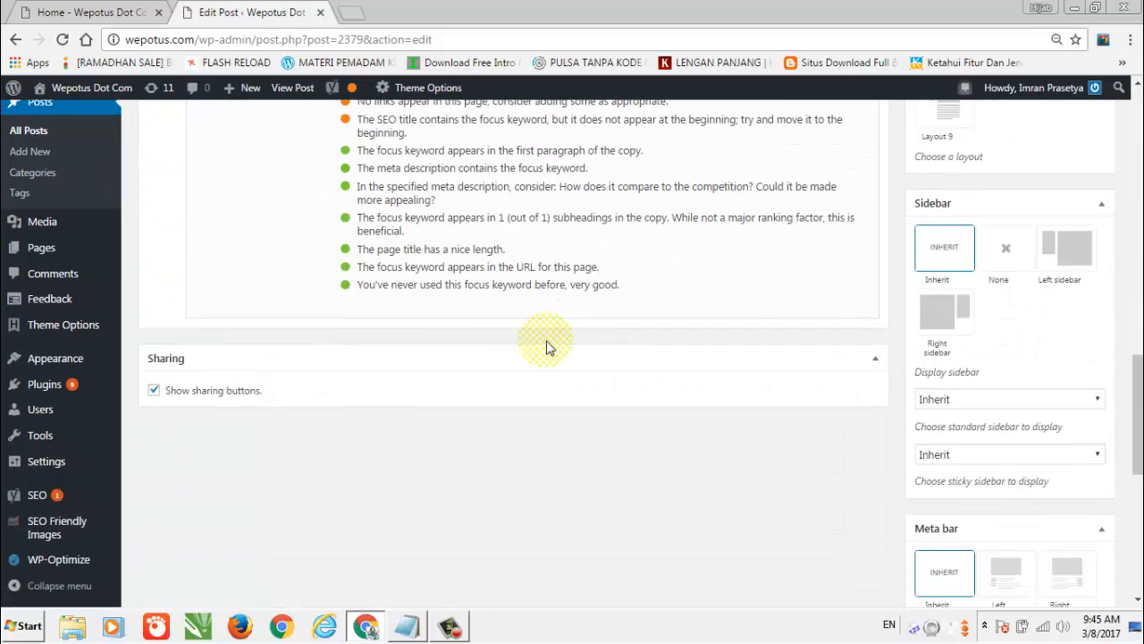
scroll(549, 347, "up", 1)
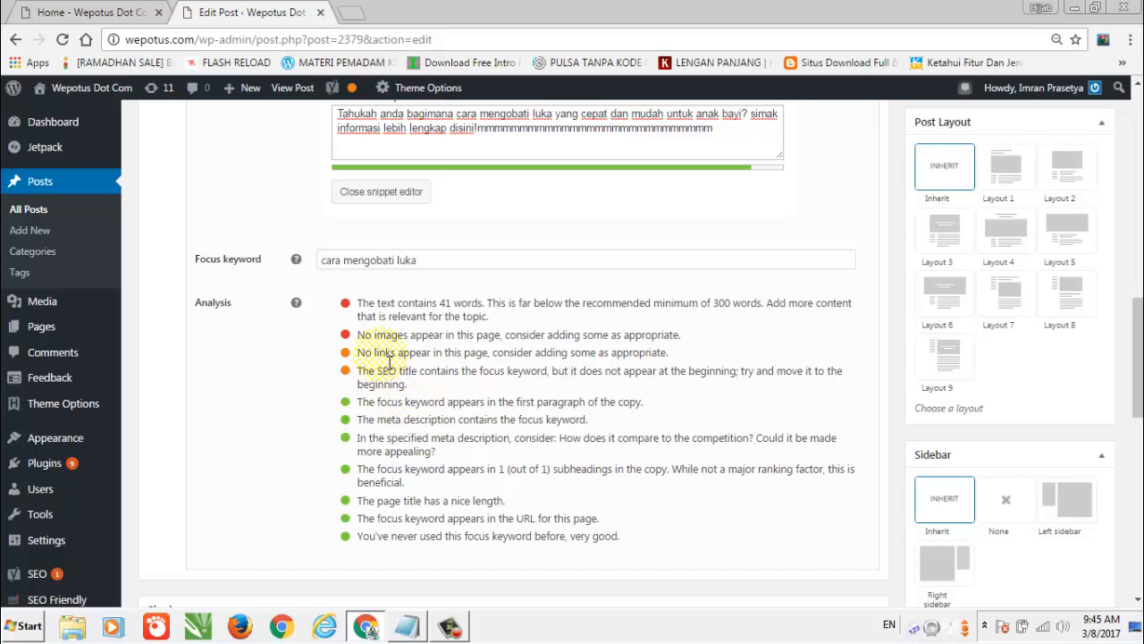
Switch to Notepad, add the rule "9 Tambhakna image (Altag)" below rule 8, and return to the post editor.
left_click(409, 635)
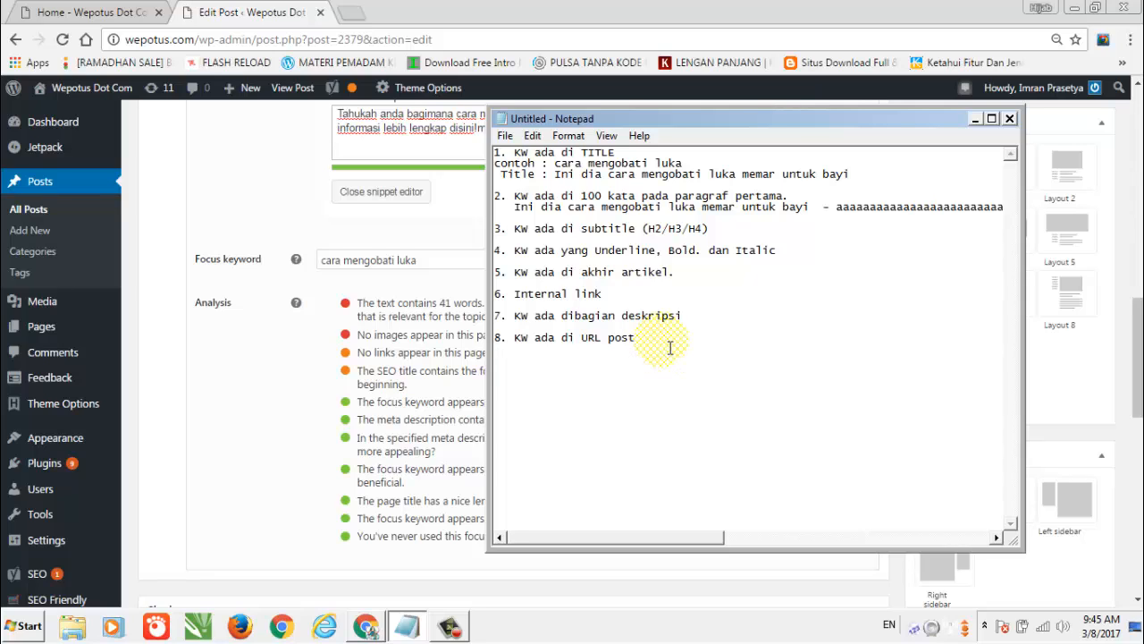
key("Return")
type("9 T")
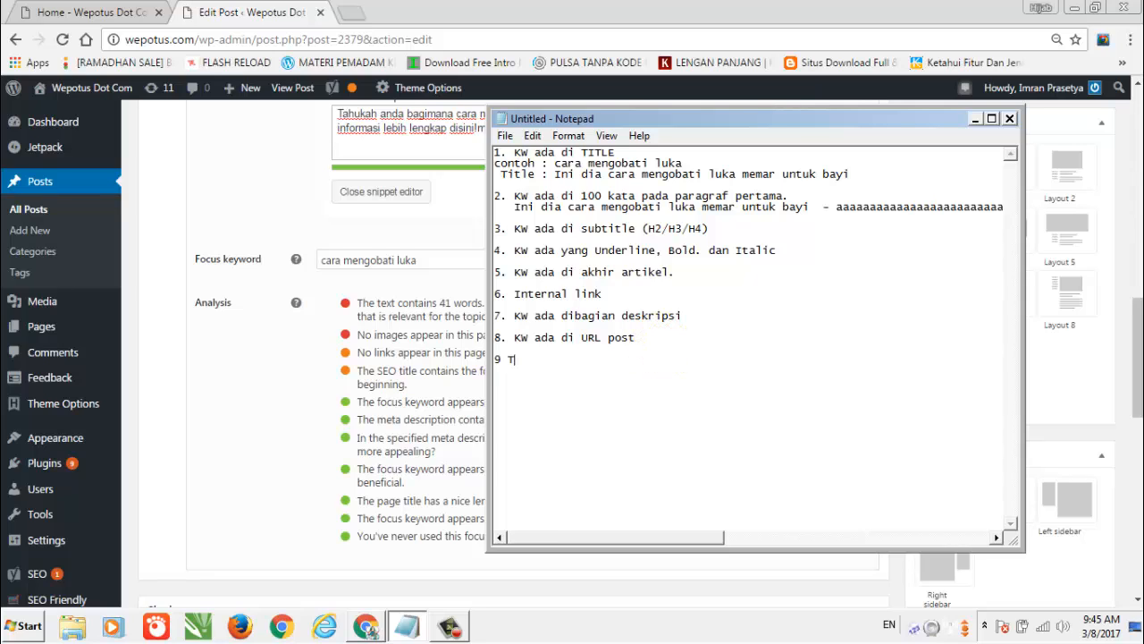
type("ambhakna image (Altta")
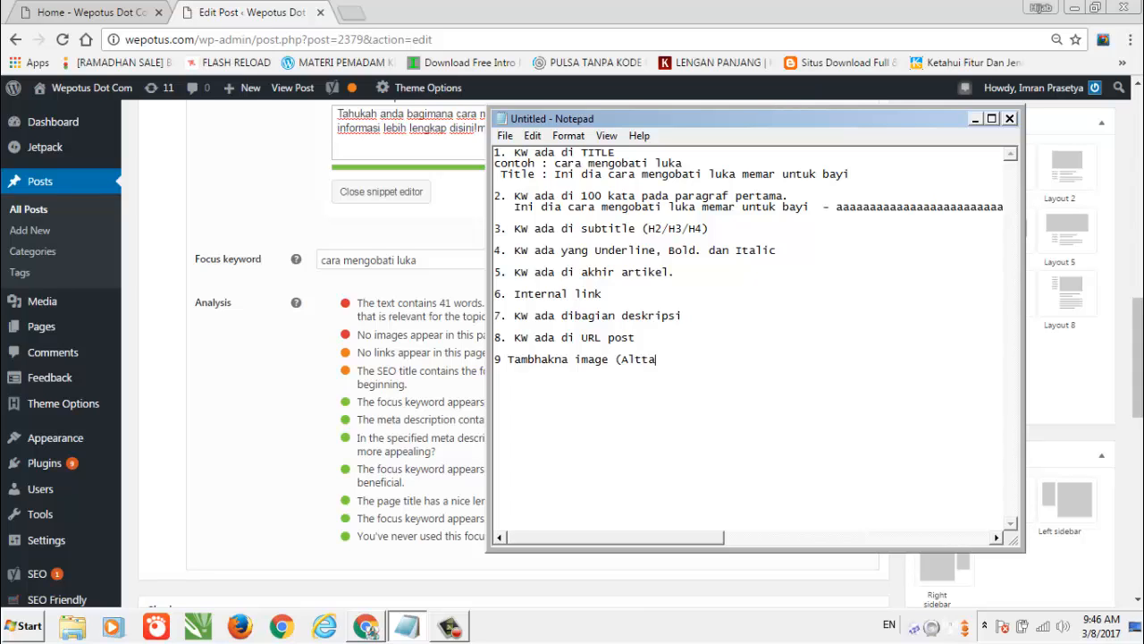
key("BackSpace")
key("BackSpace")
type("tag")
key("BackSpace")
key("BackSpace")
key("BackSpace")
type("+tah")
key("BackSpace")
key("BackSpace")
key("BackSpace")
key("BackSpace")
type("ltag)")
left_click(975, 119)
Join the subheading "Tips cara mengobati luka memar yang jitu" onto the end of the third filler line of "d" characters.
scroll(605, 279, "up", 8)
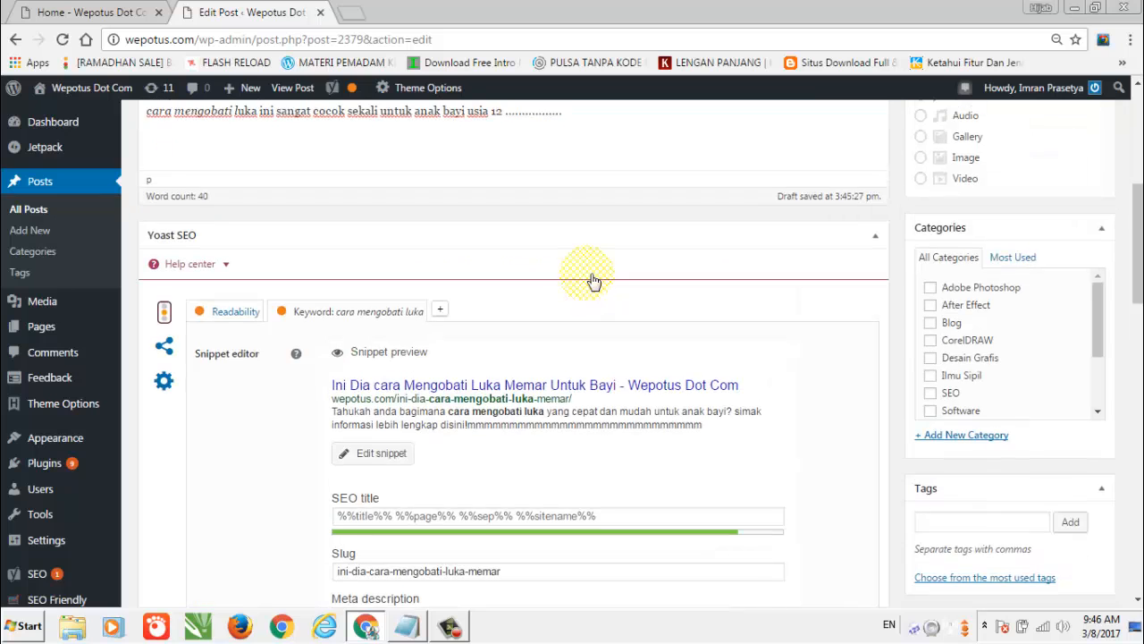
left_click(575, 374)
left_click(358, 299)
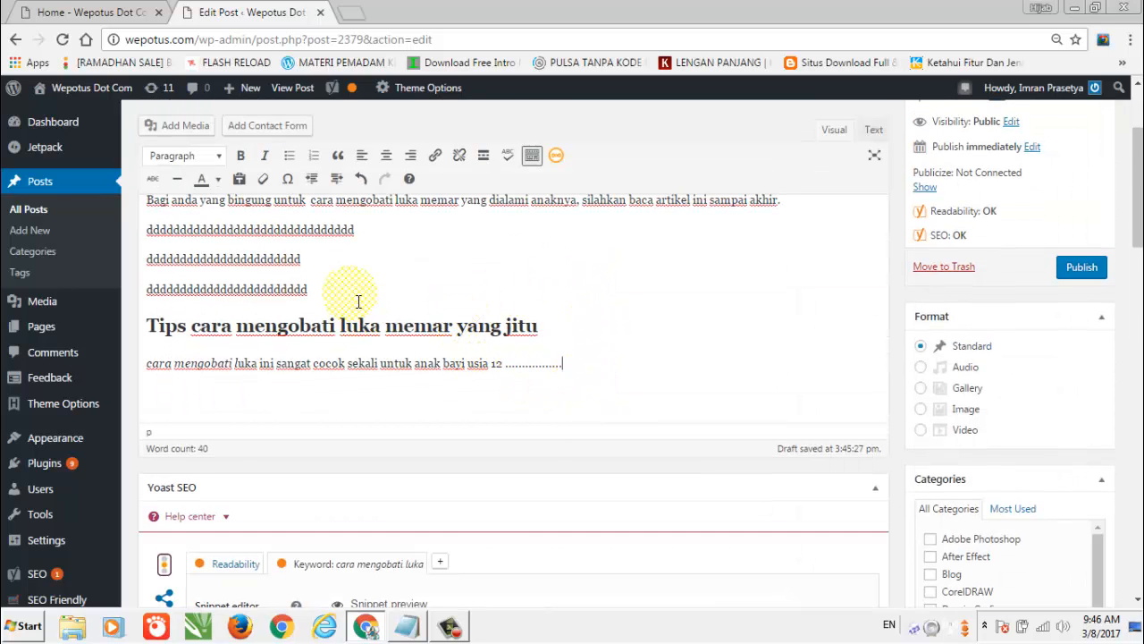
key("Delete")
scroll(179, 133, "up", 3)
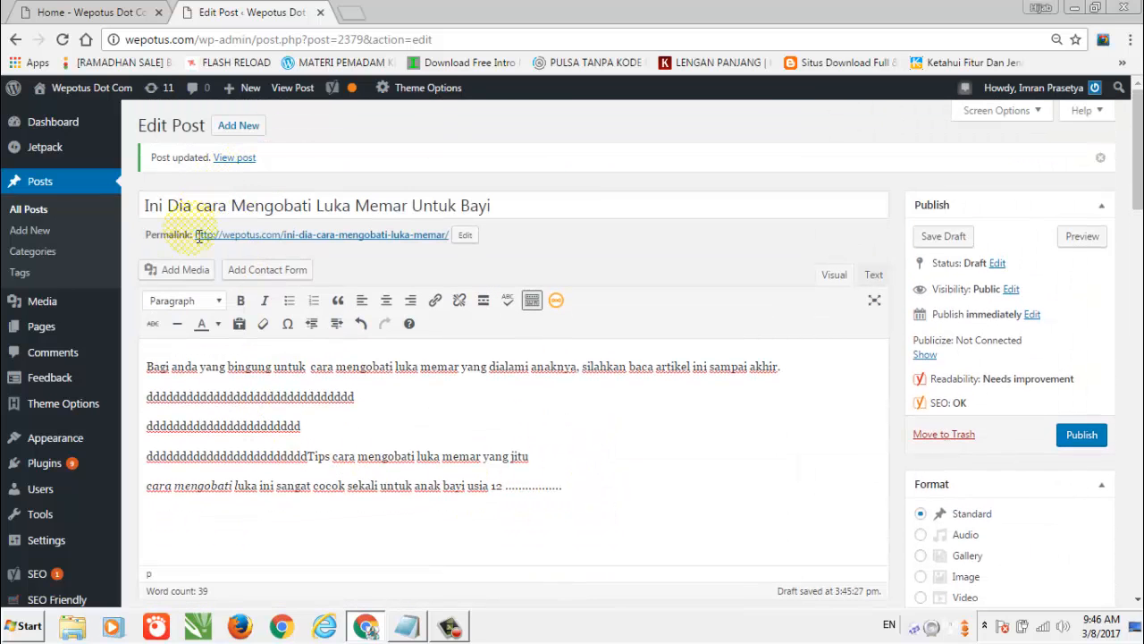
Start adding media to the post and choose cara-daftar-domain-di-namecheap-1.jpg from the media library.
left_click(178, 281)
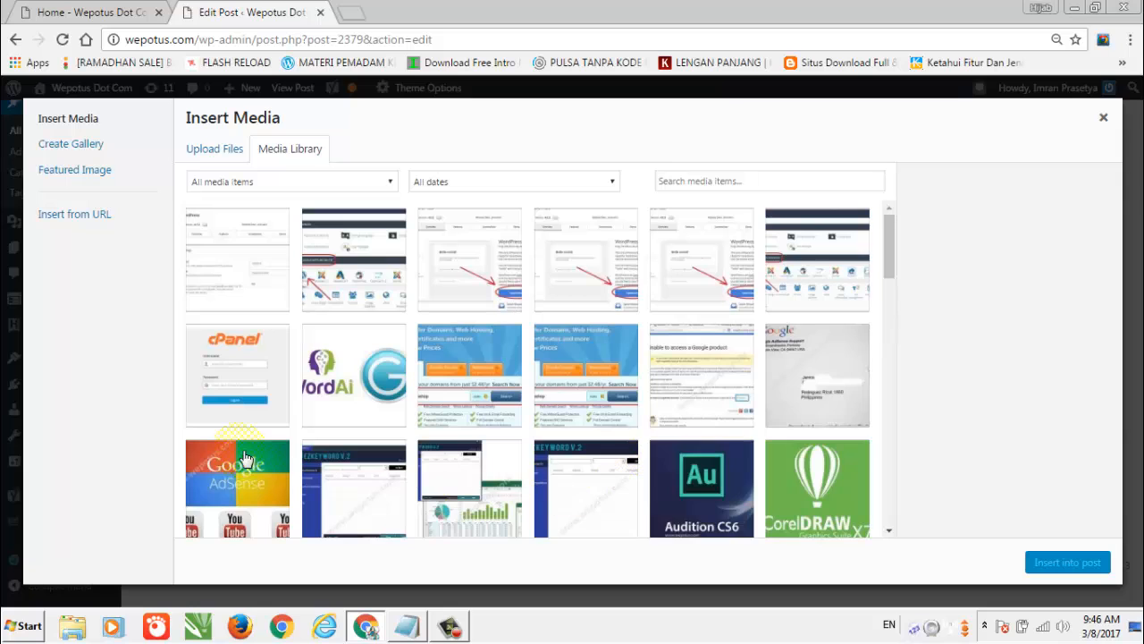
left_click(461, 360)
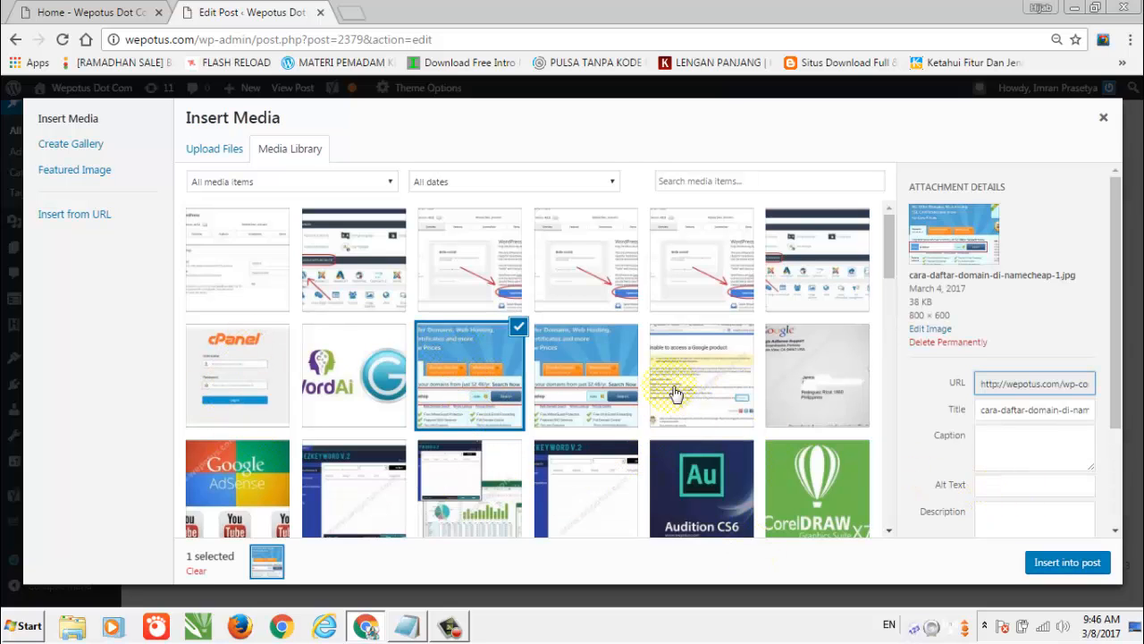
scroll(1062, 471, "down", 1)
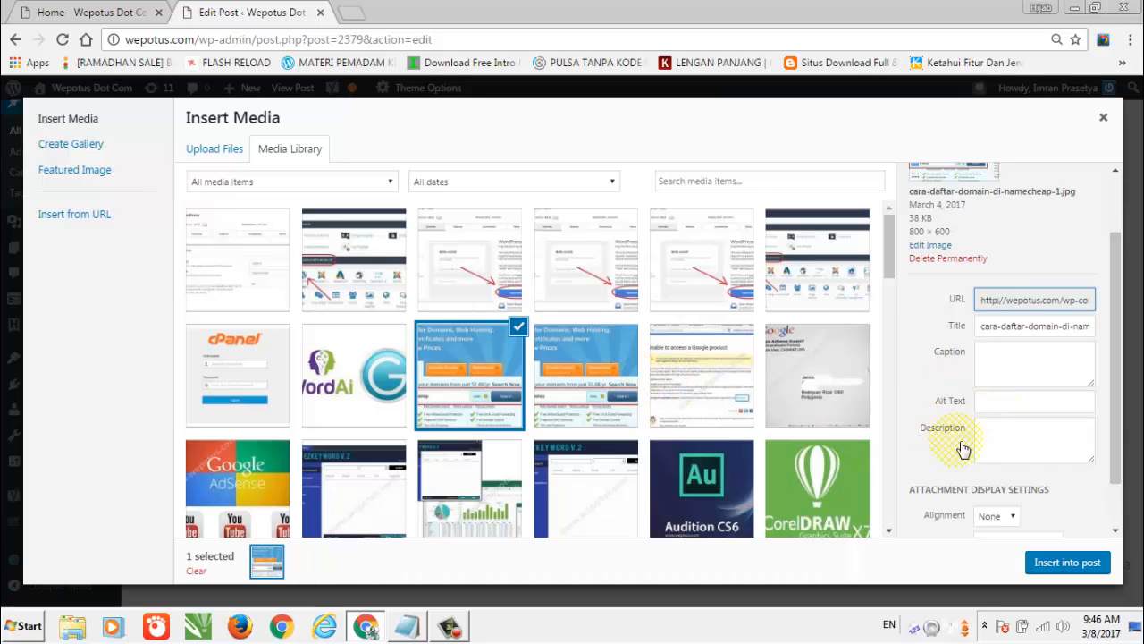
Enter "cara mengobato luka memar" as the selected image's alt text.
left_click(997, 407)
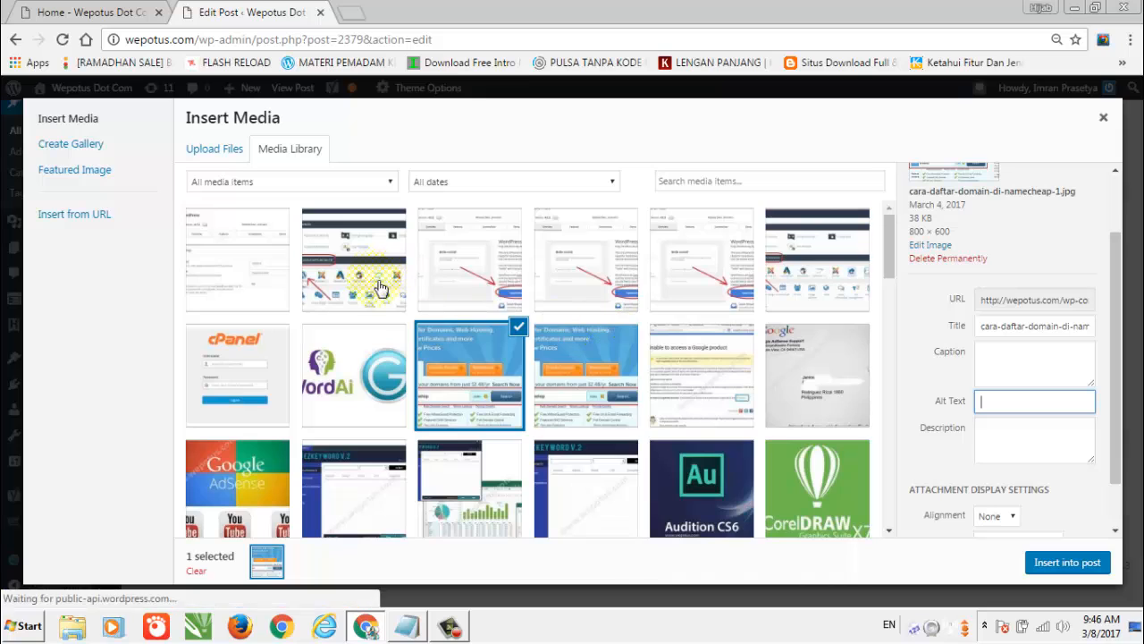
left_click(999, 435)
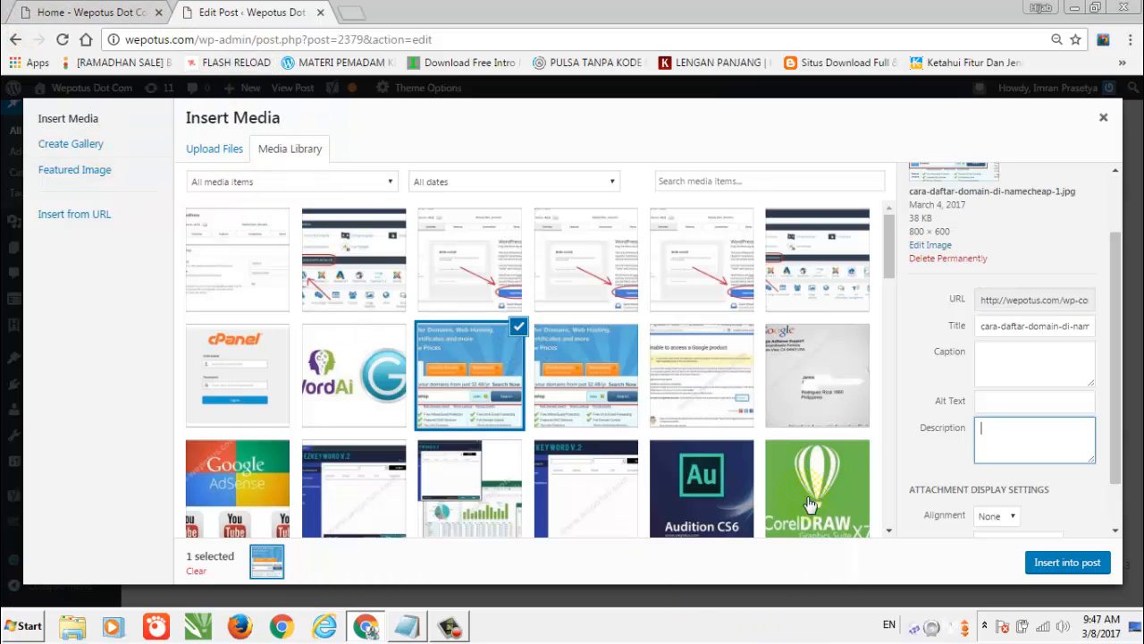
left_click(1070, 405)
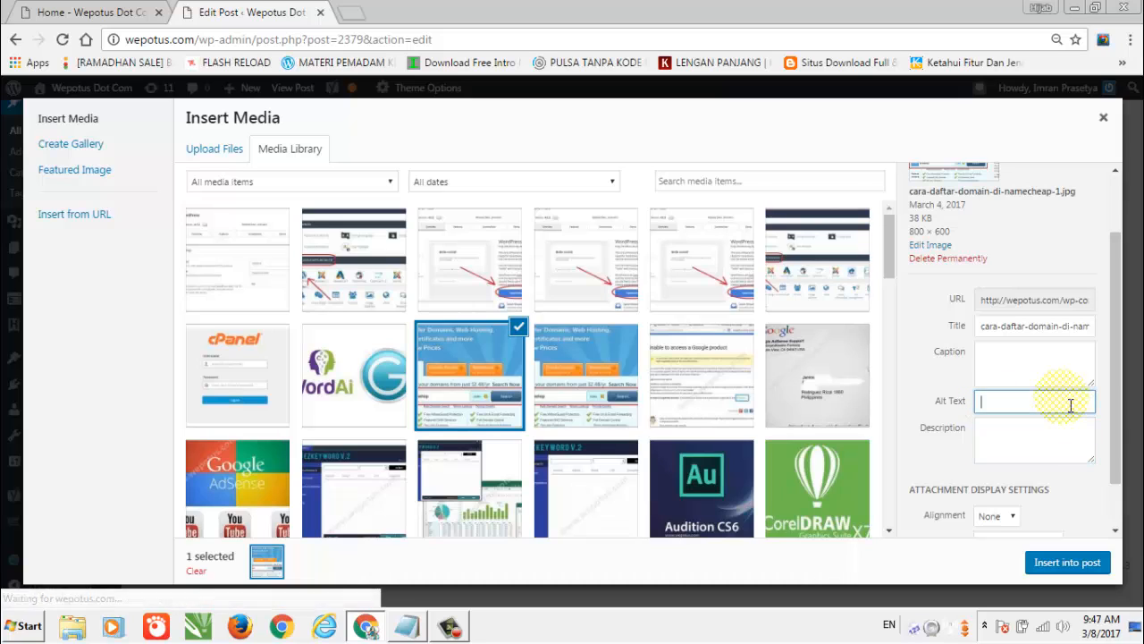
left_click(1032, 444)
left_click(1031, 440)
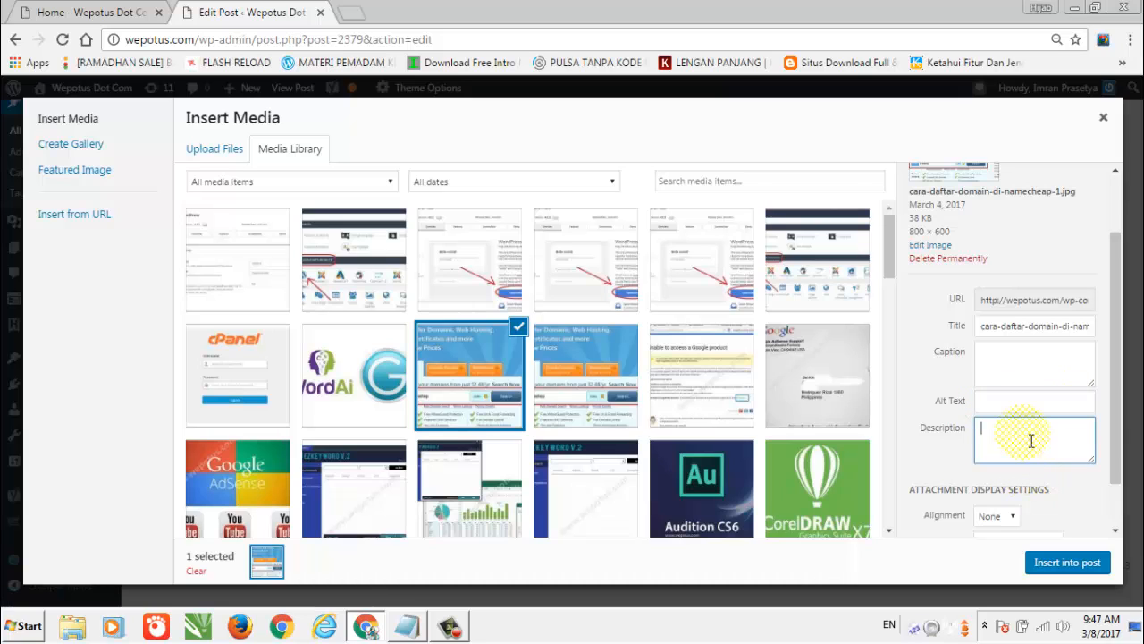
left_click(1035, 403)
type("cara ")
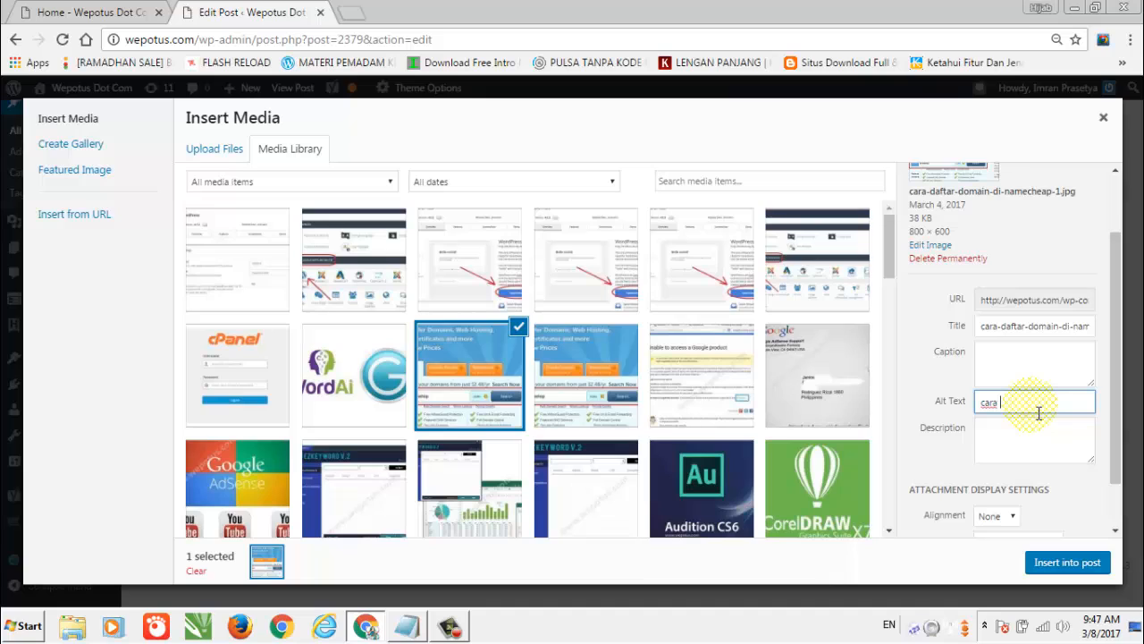
type("mengobato luka mamar")
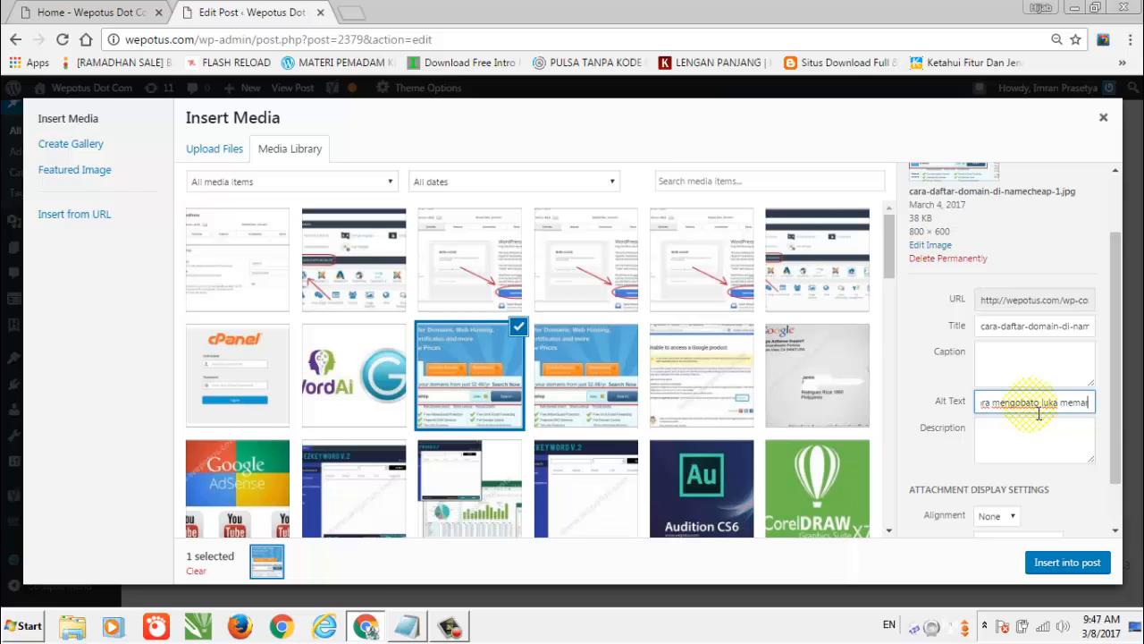
Copy the alt text into the image's description and insert the image into the post.
key("ctrl+a")
key("ctrl+c")
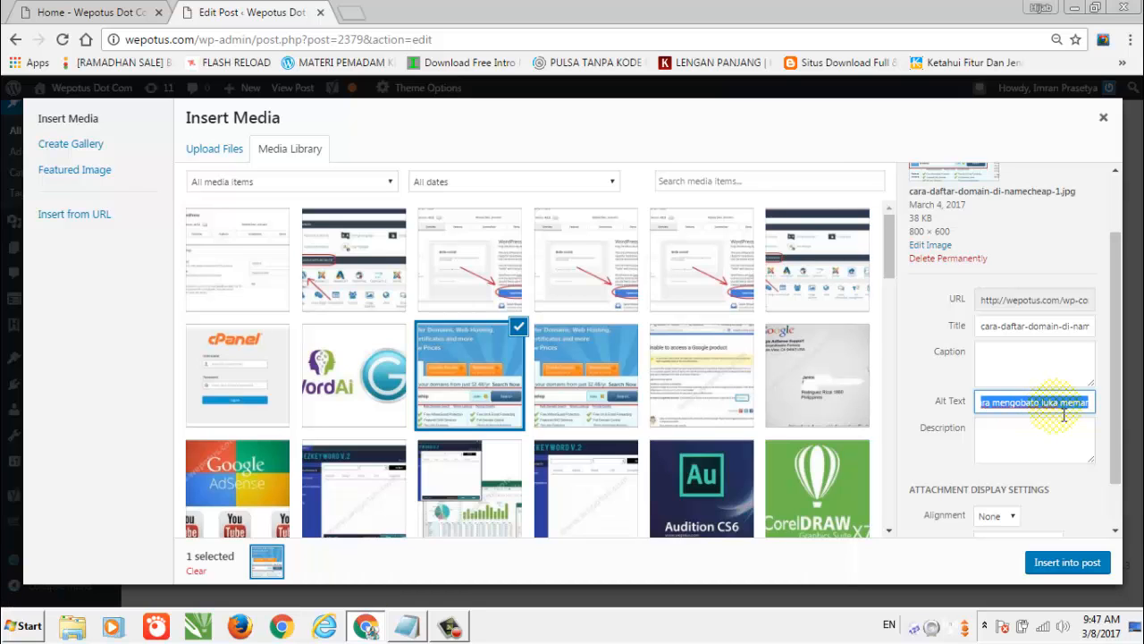
left_click(1067, 463)
key("ctrl+v")
left_click(1079, 564)
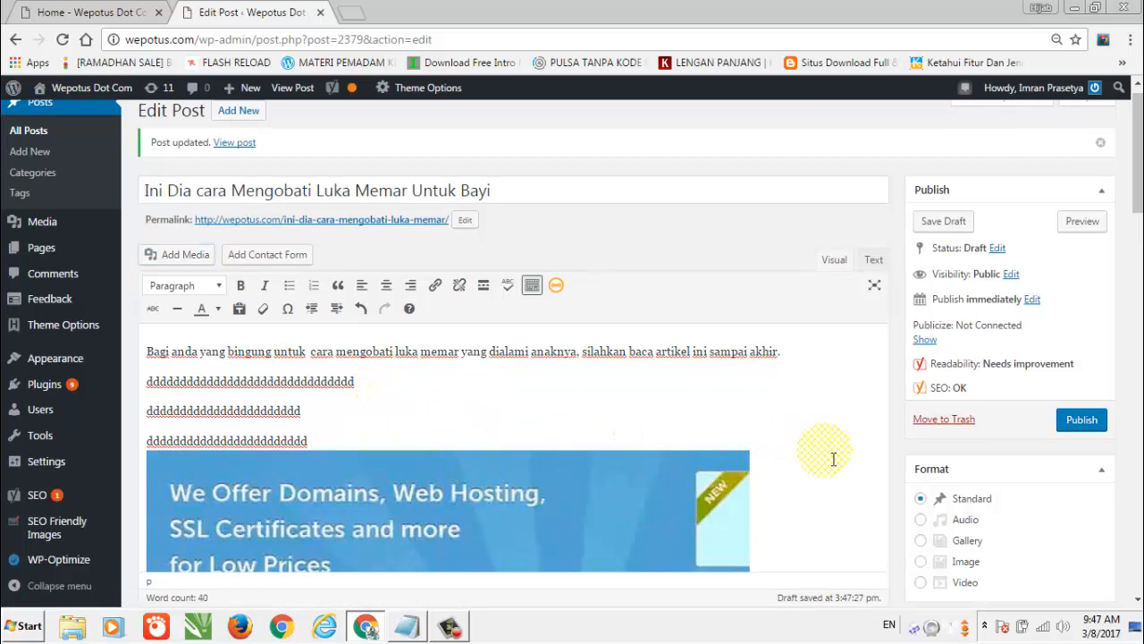
Check the image entry in the Yoast SEO analysis and copy the focus keyword "cara mengobati luka".
scroll(833, 459, "down", 3)
scroll(833, 459, "down", 10)
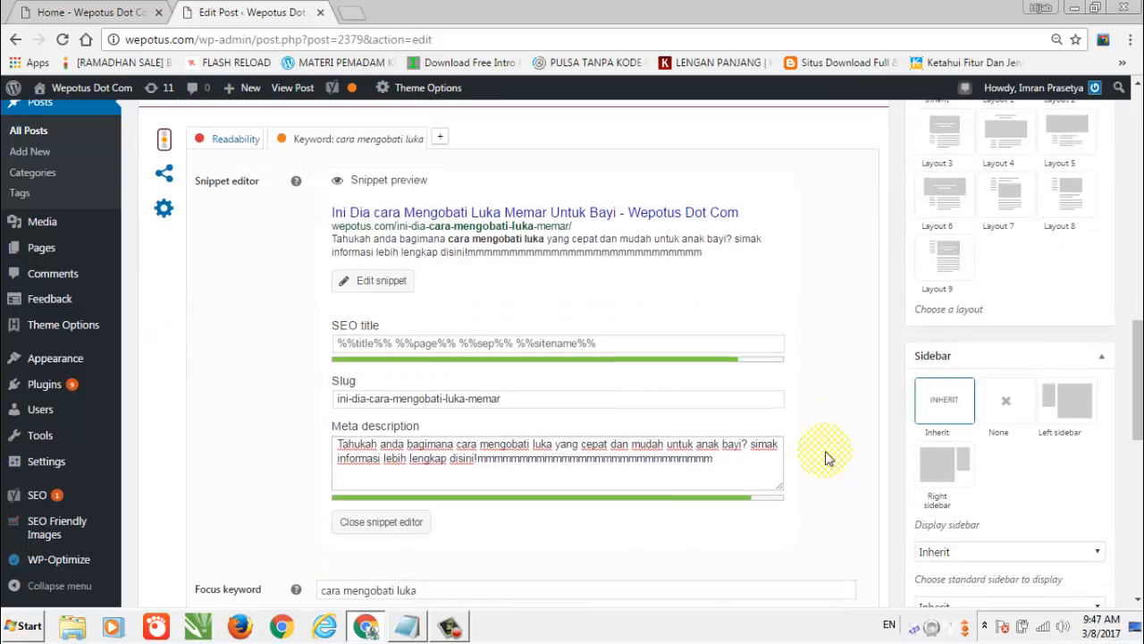
scroll(826, 459, "down", 1)
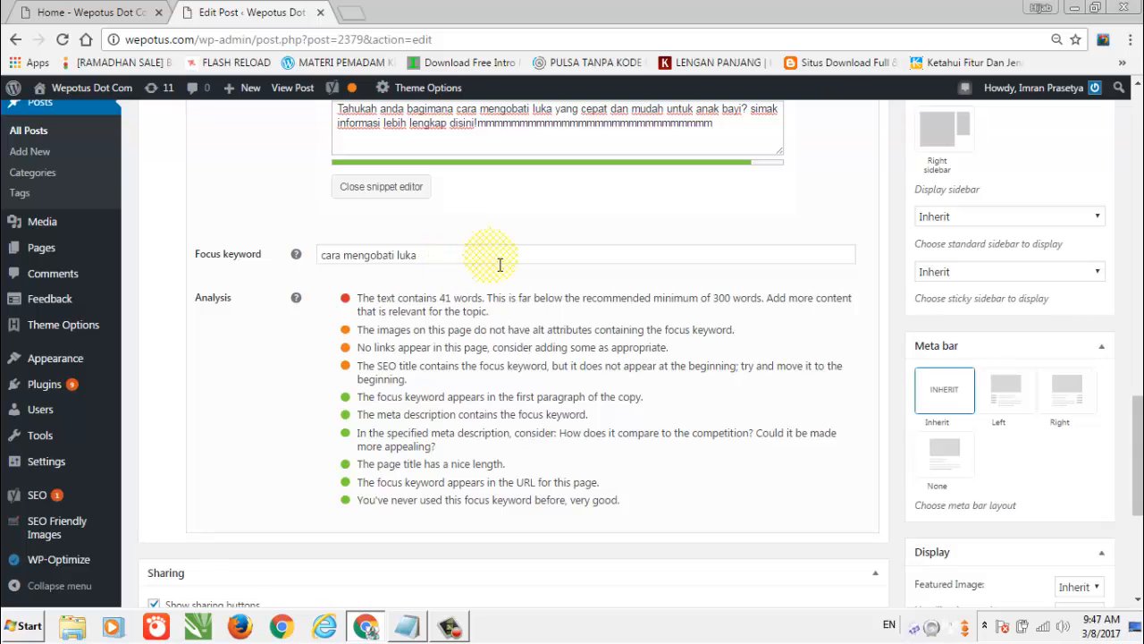
left_click_drag(498, 256, 264, 266)
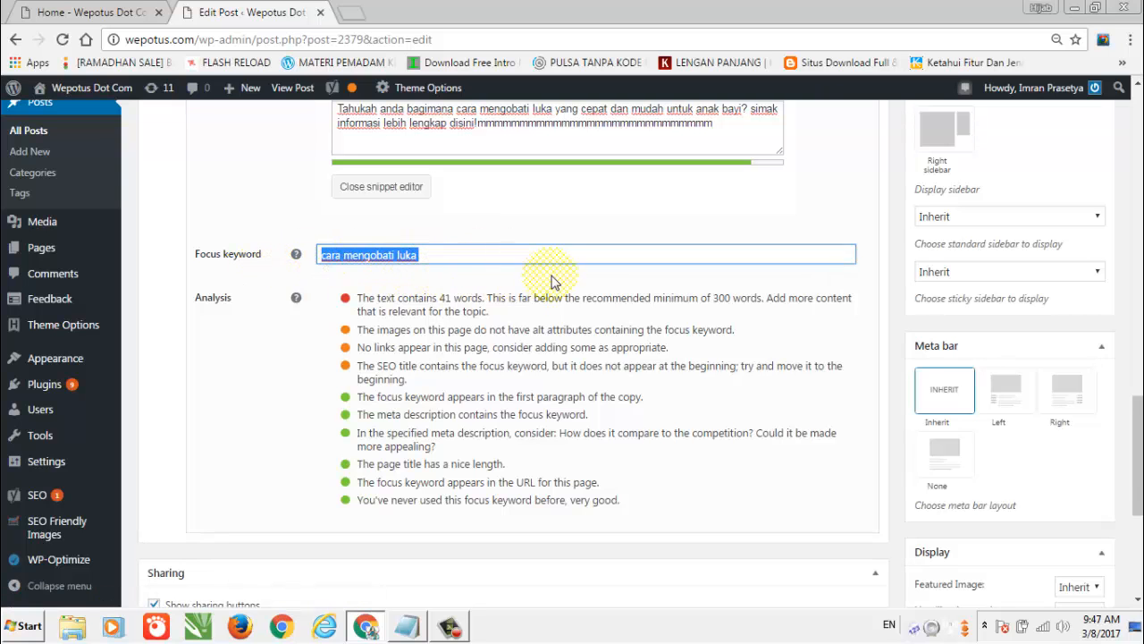
Remove the inserted image from the post content.
scroll(554, 279, "up", 1)
scroll(560, 283, "up", 12)
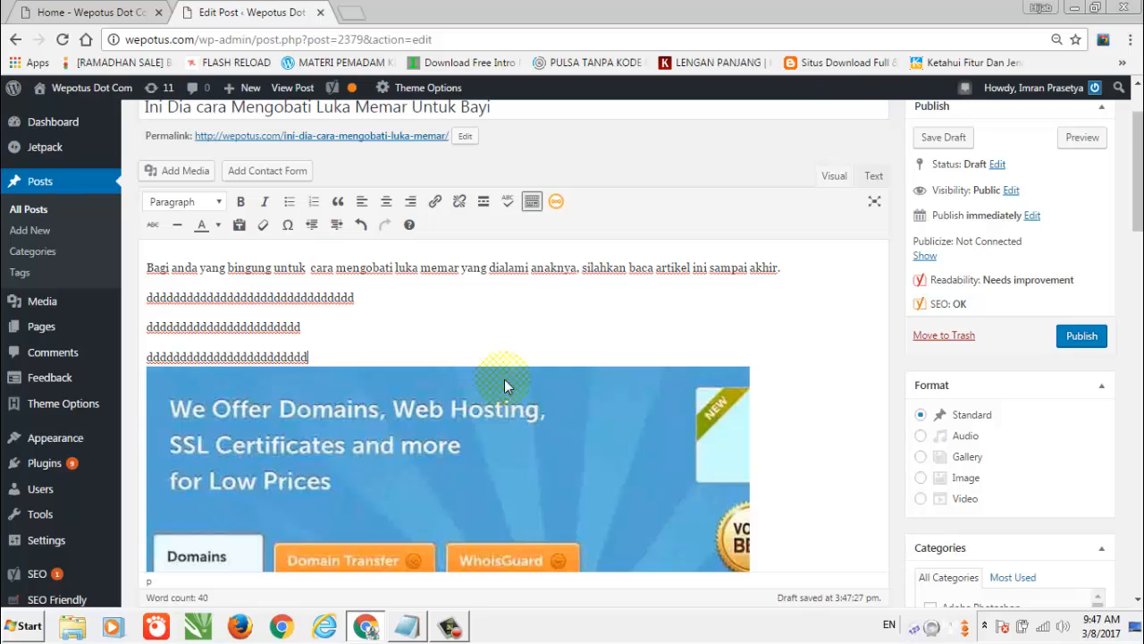
left_click(504, 379)
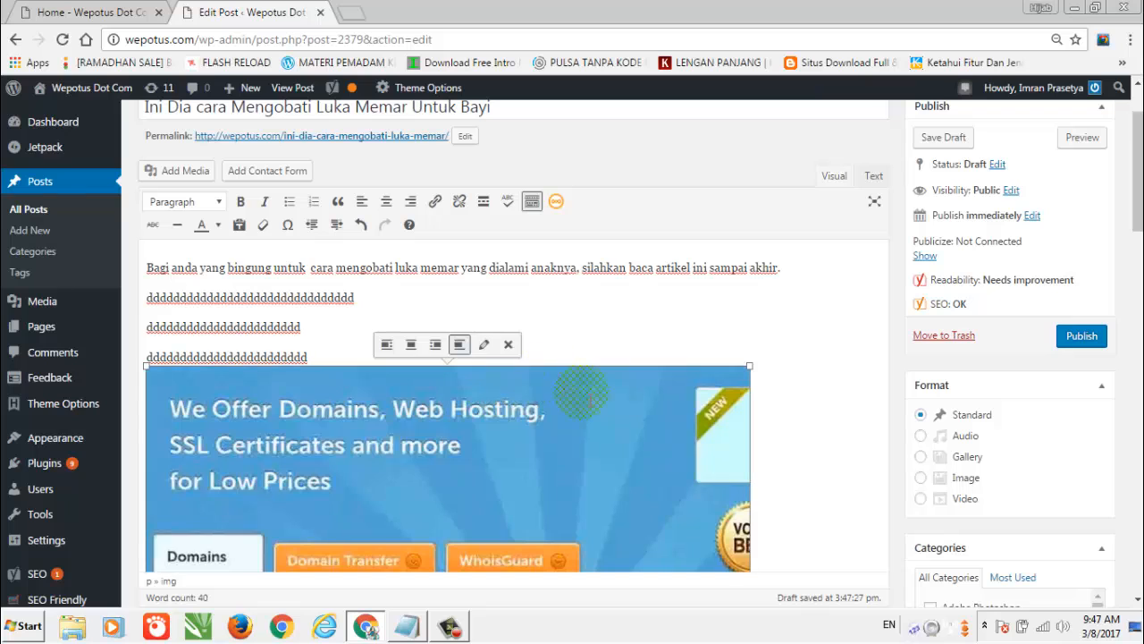
left_click(511, 341)
Replace the library image's alt text and description with "cara mengobati luka" and insert it into the post again.
left_click(175, 171)
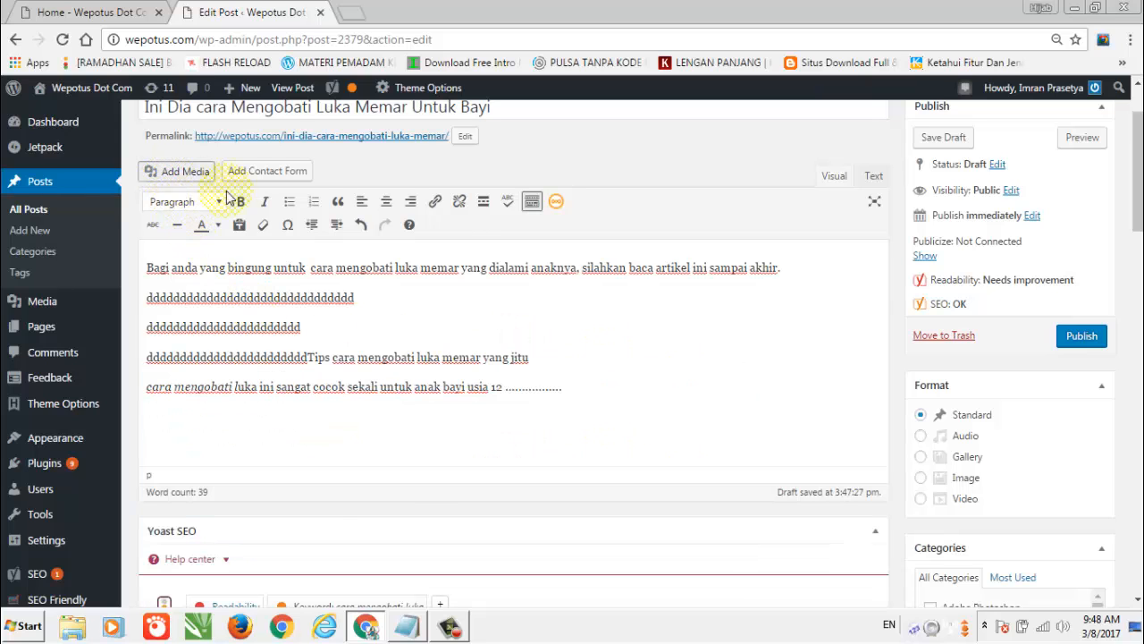
left_click(1014, 489)
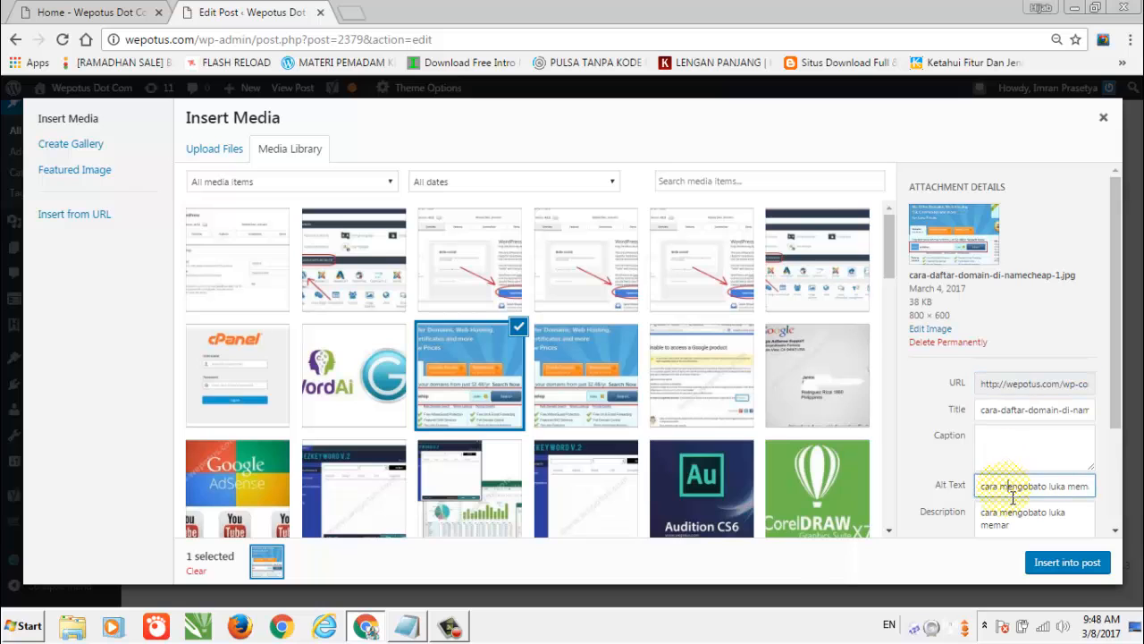
key("ctrl+a")
key("ctrl+v")
left_click(1053, 523)
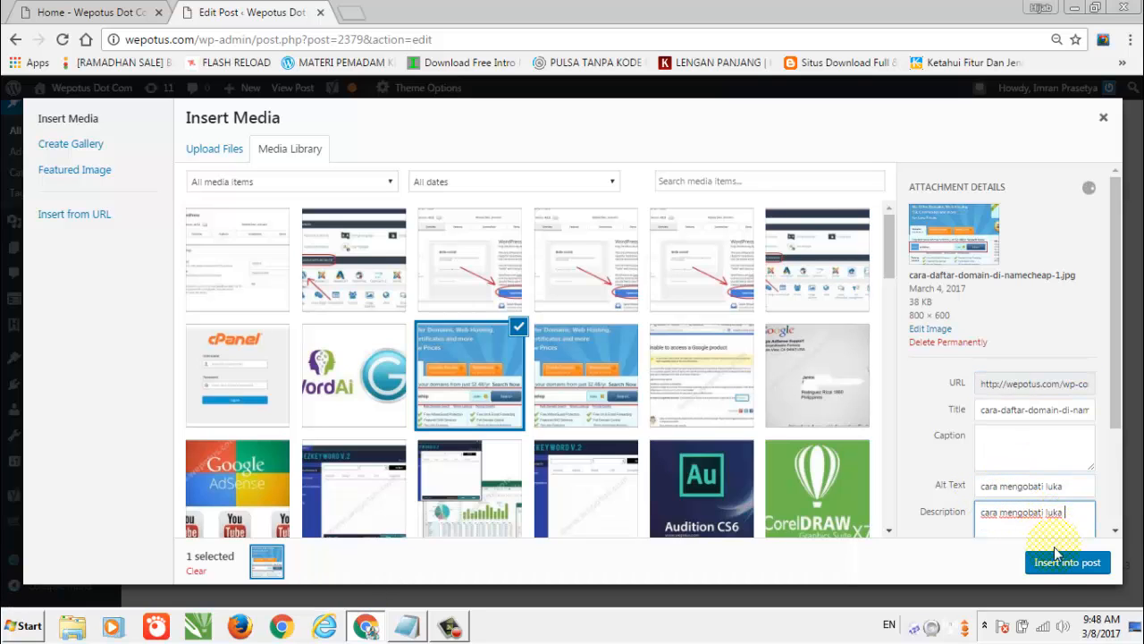
left_click(1055, 562)
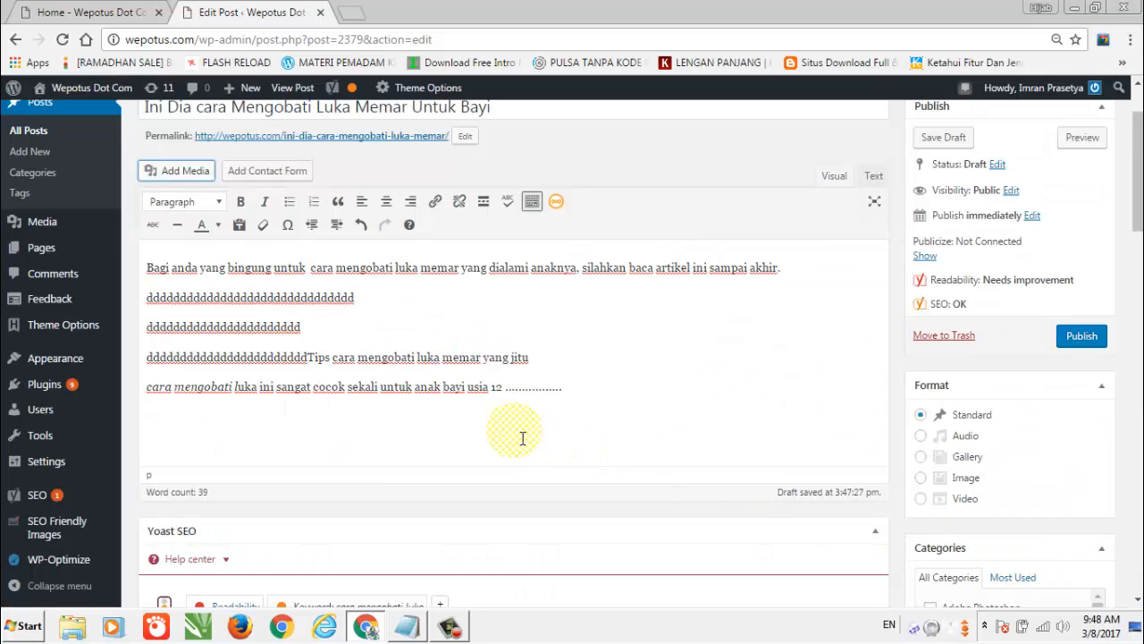
Examine the Yoast SEO analysis entries on image alt attributes, links and SEO title, and return to the post content.
scroll(525, 436, "down", 15)
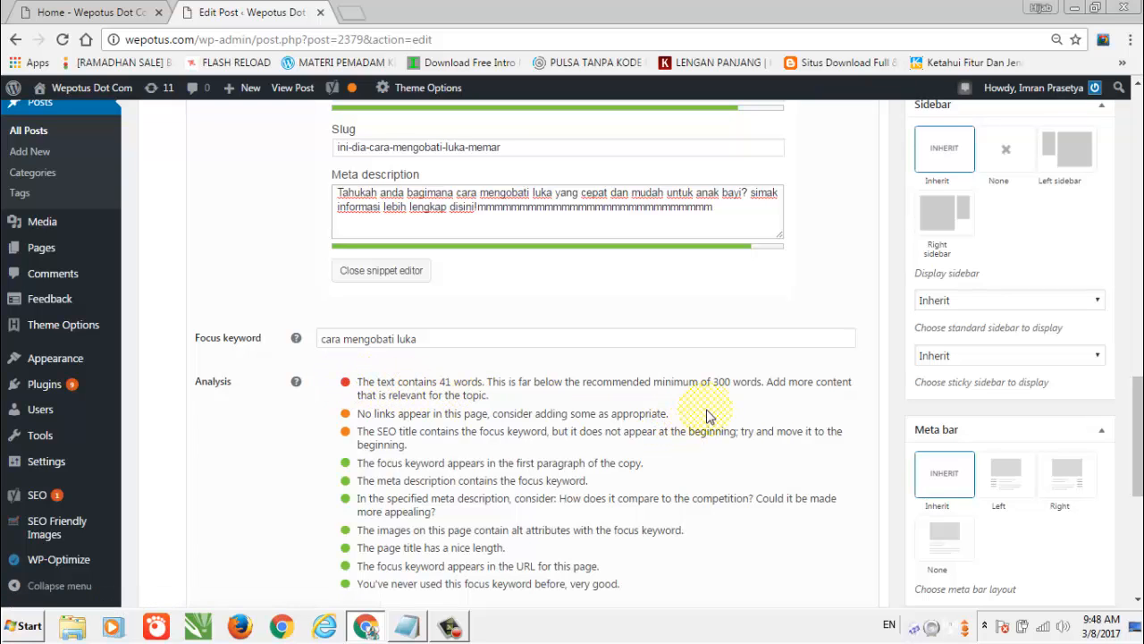
scroll(706, 416, "up", 3)
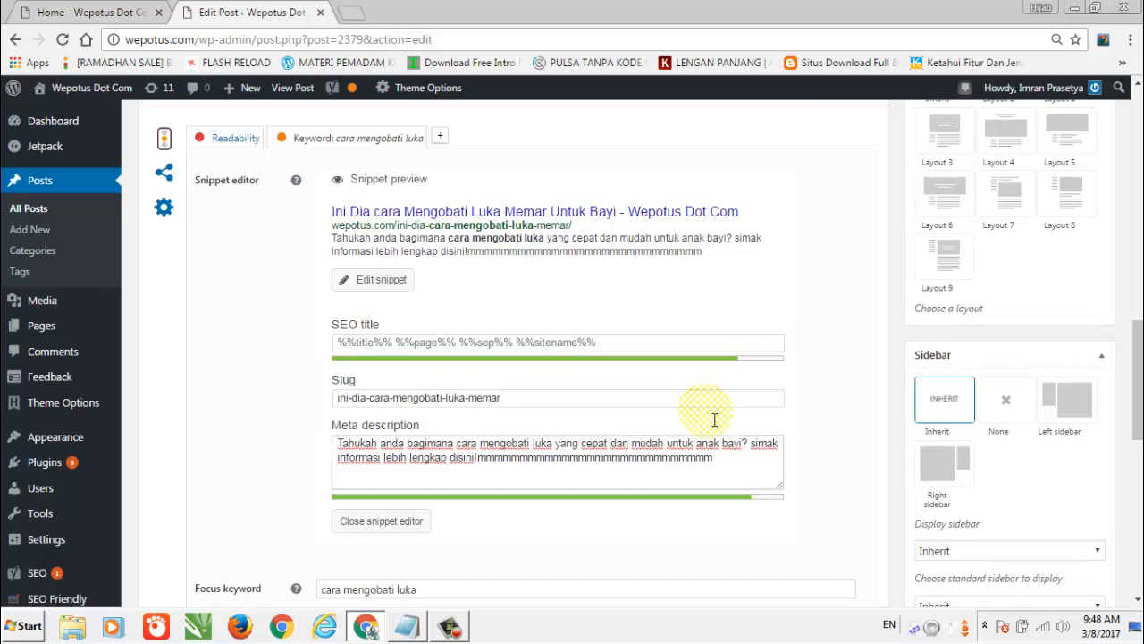
scroll(706, 420, "down", 3)
scroll(706, 420, "down", 1)
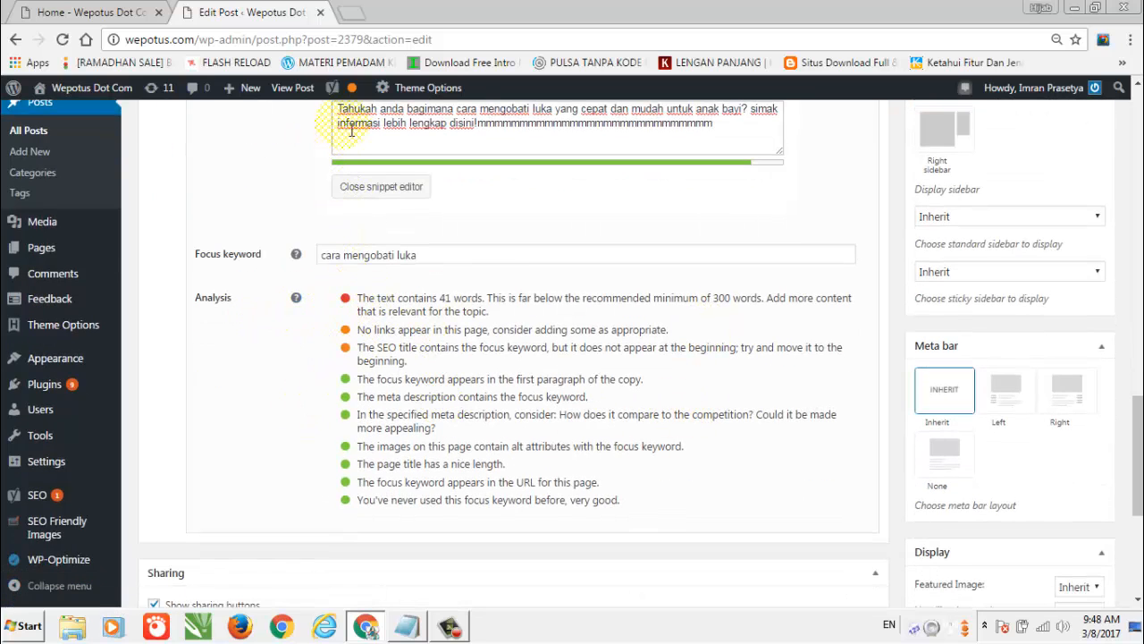
mouse_move(356, 103)
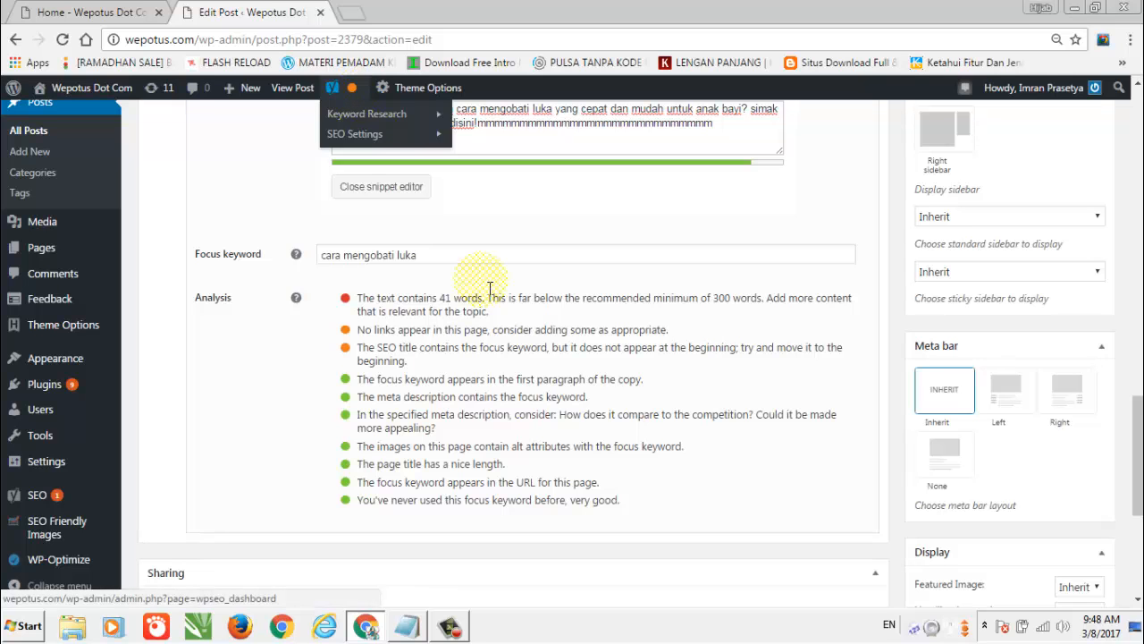
scroll(766, 402, "up", 15)
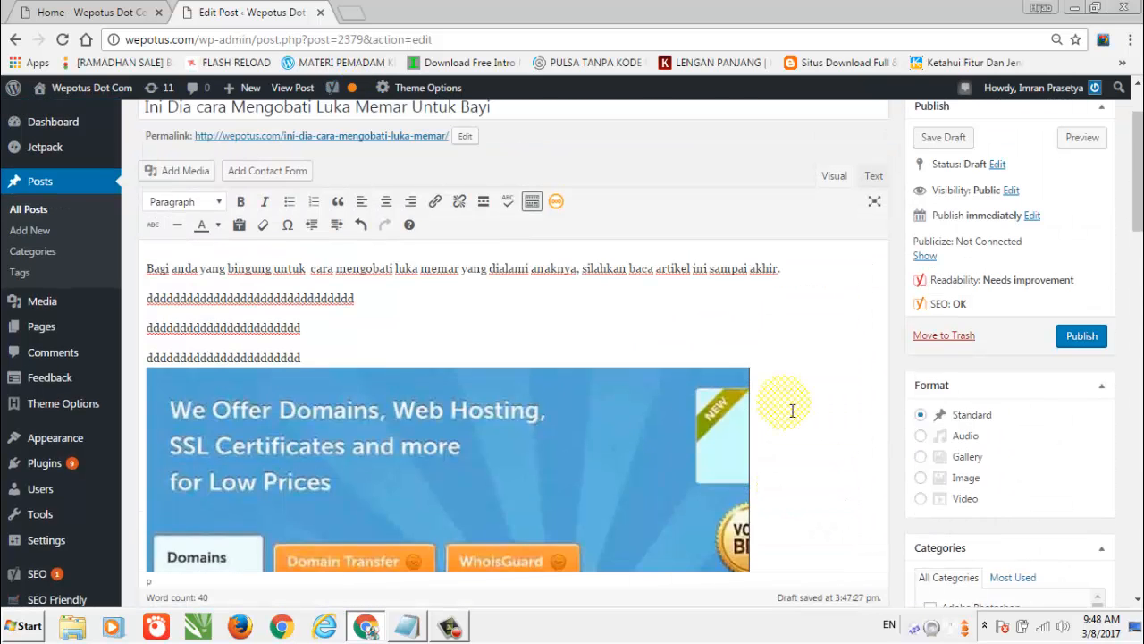
scroll(885, 410, "up", 1)
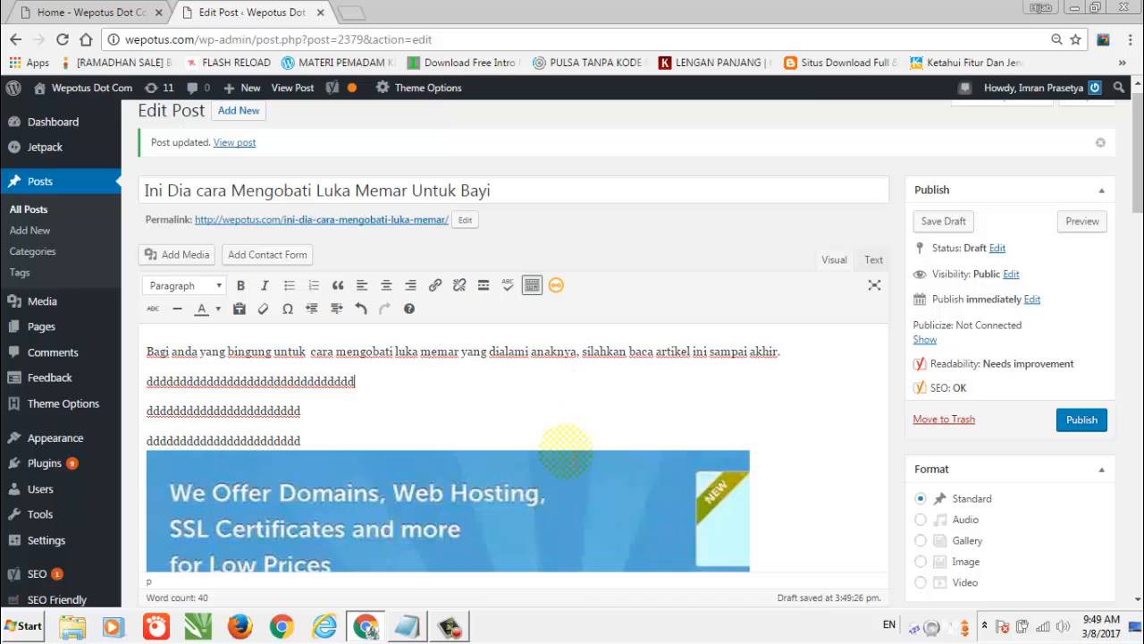
Reread the rule list in Notepad, including the internal link rule, and switch back to the post editor.
left_click(407, 626)
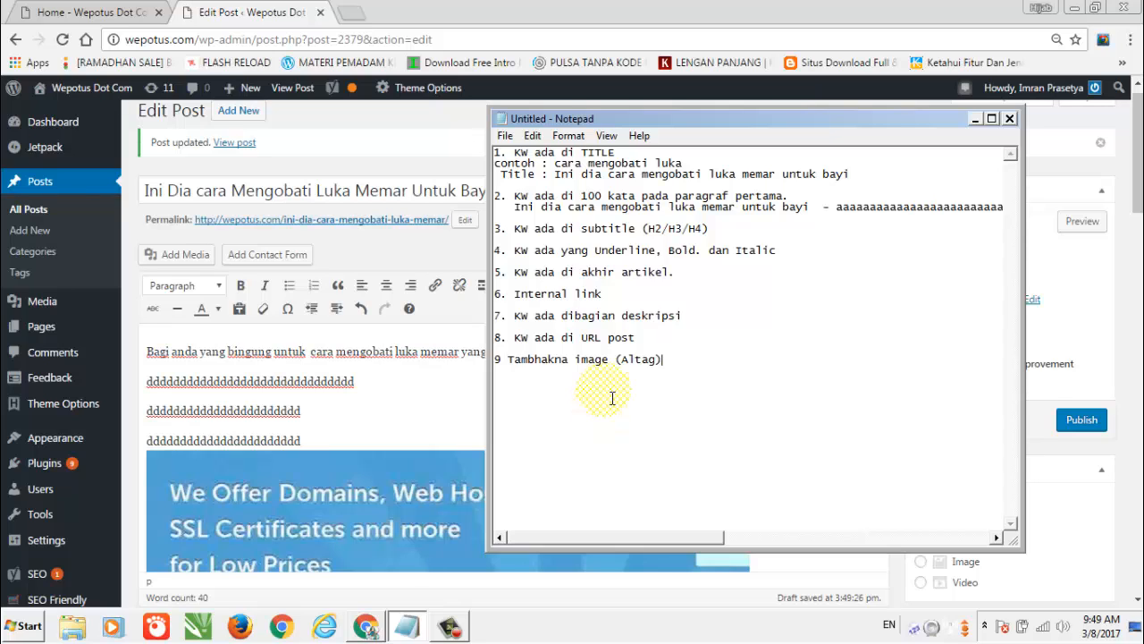
left_click(623, 305)
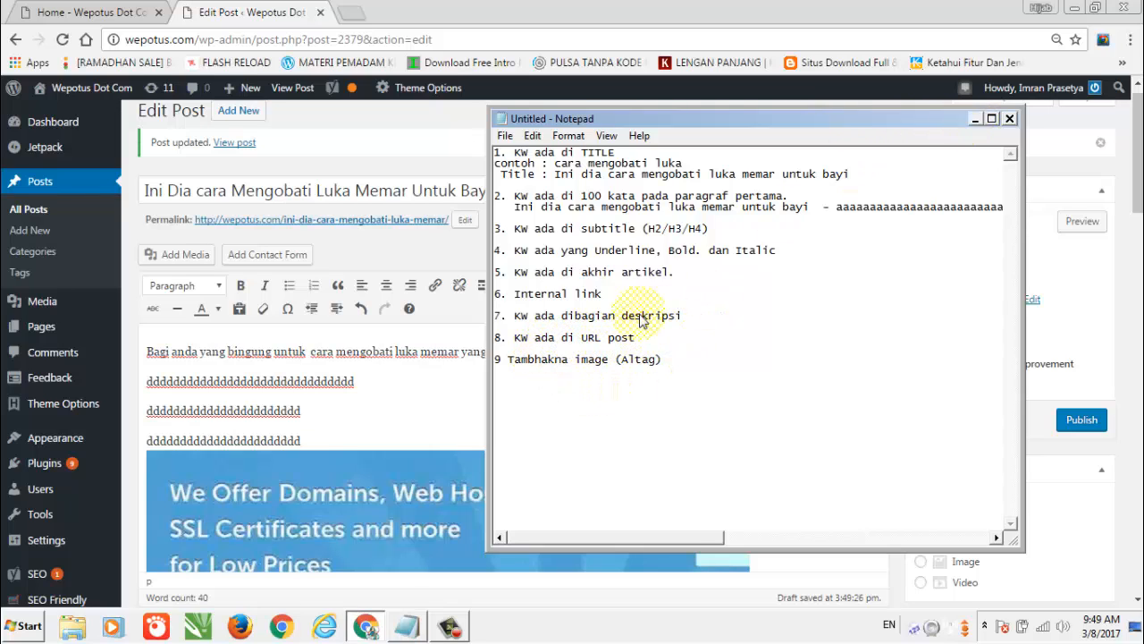
key("alt+Tab")
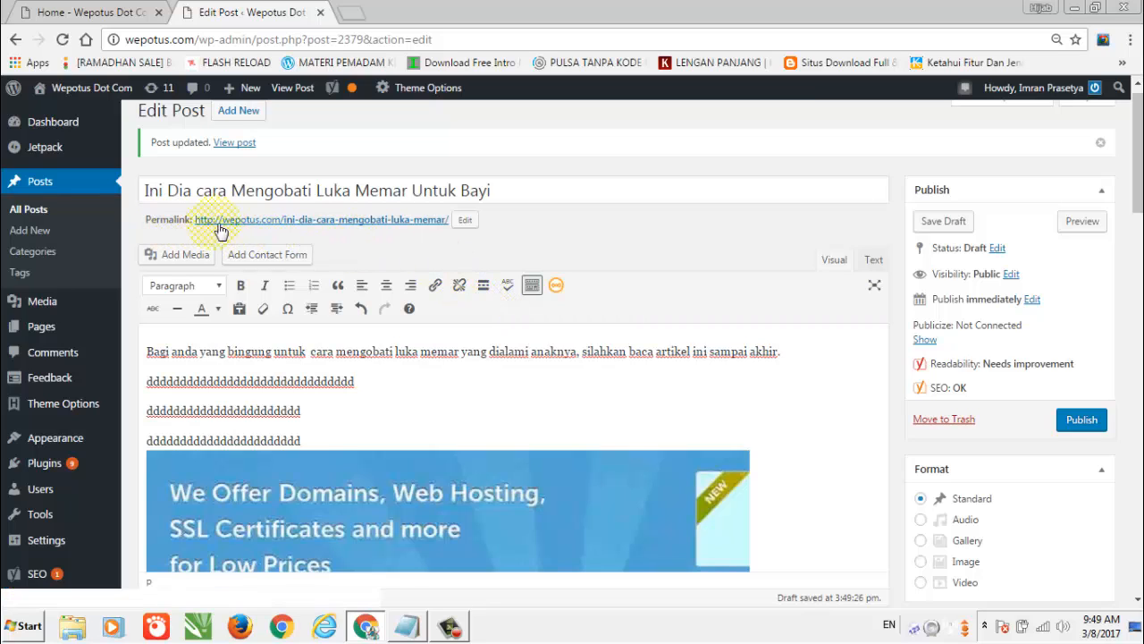
Check the permalink slug without changing it, examine the Yoast SEO analysis entry on links, and return to the post content.
left_click(470, 226)
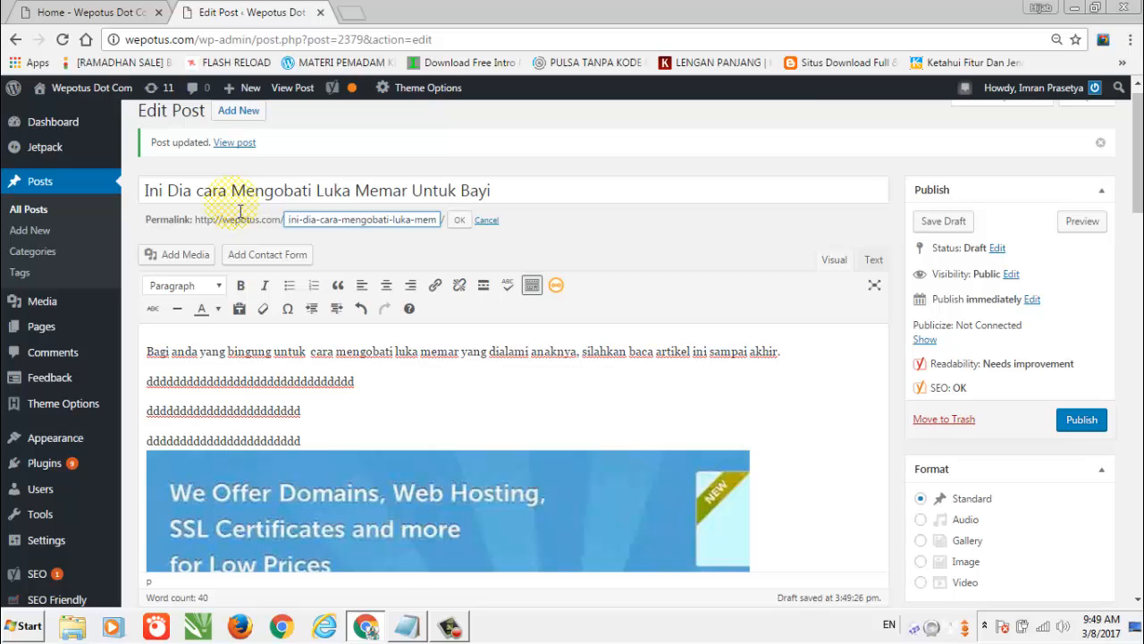
left_click(459, 224)
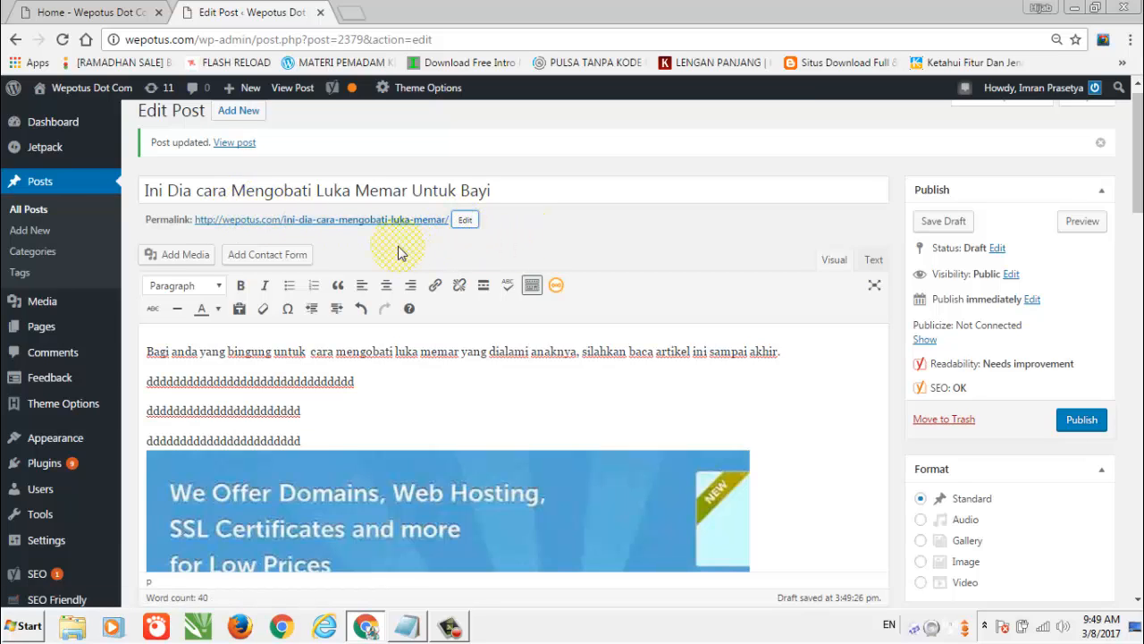
scroll(460, 224, "down", 9)
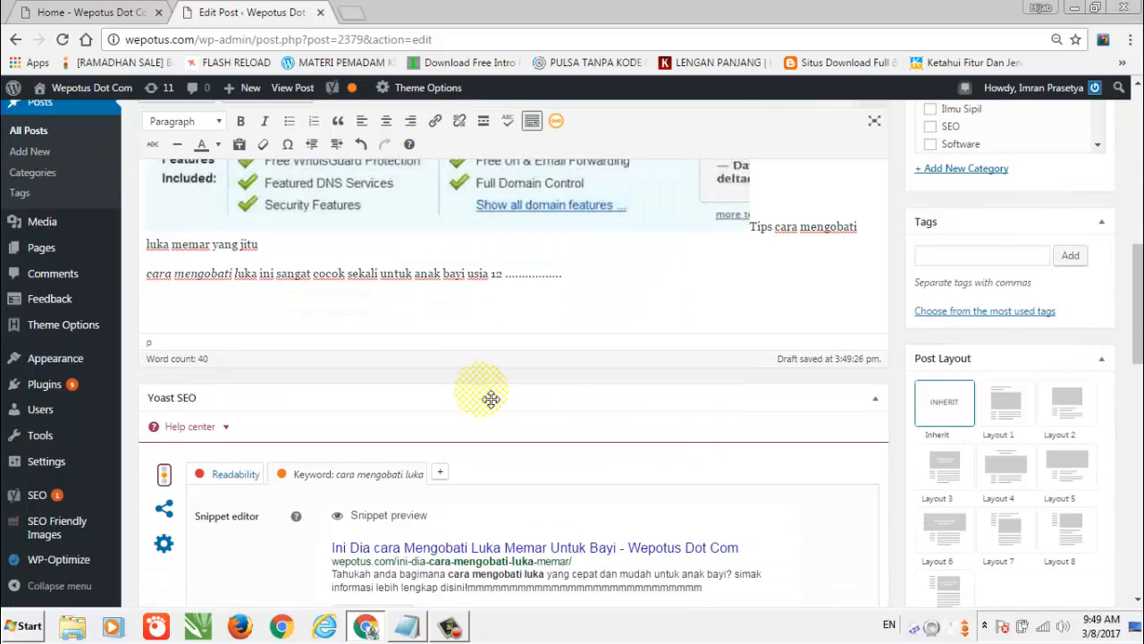
scroll(490, 398, "down", 6)
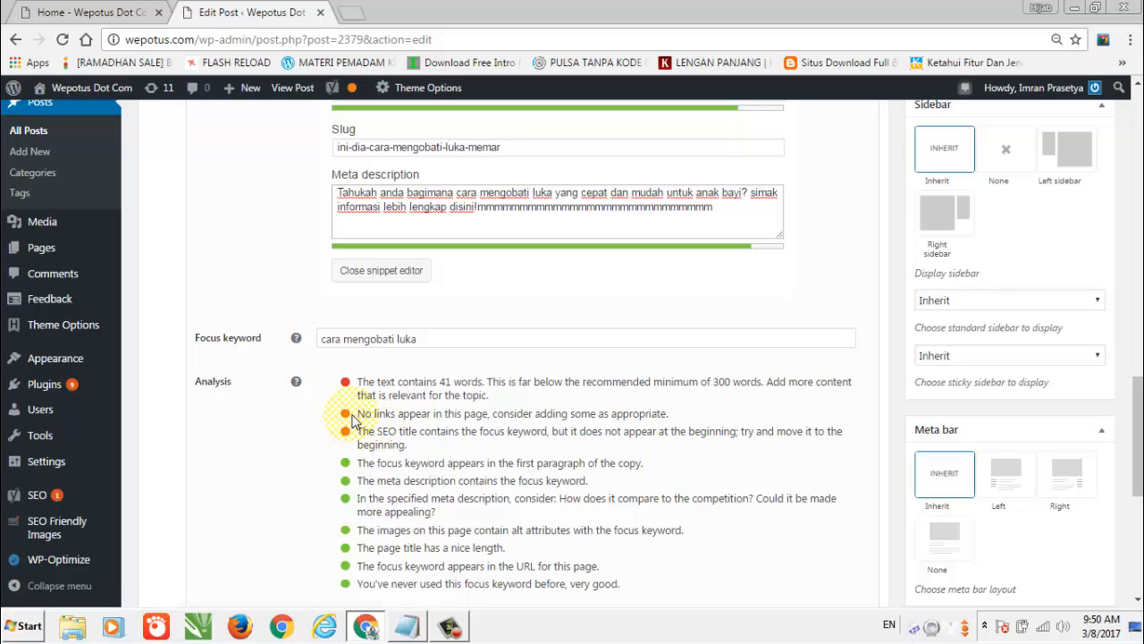
scroll(1108, 438, "up", 11)
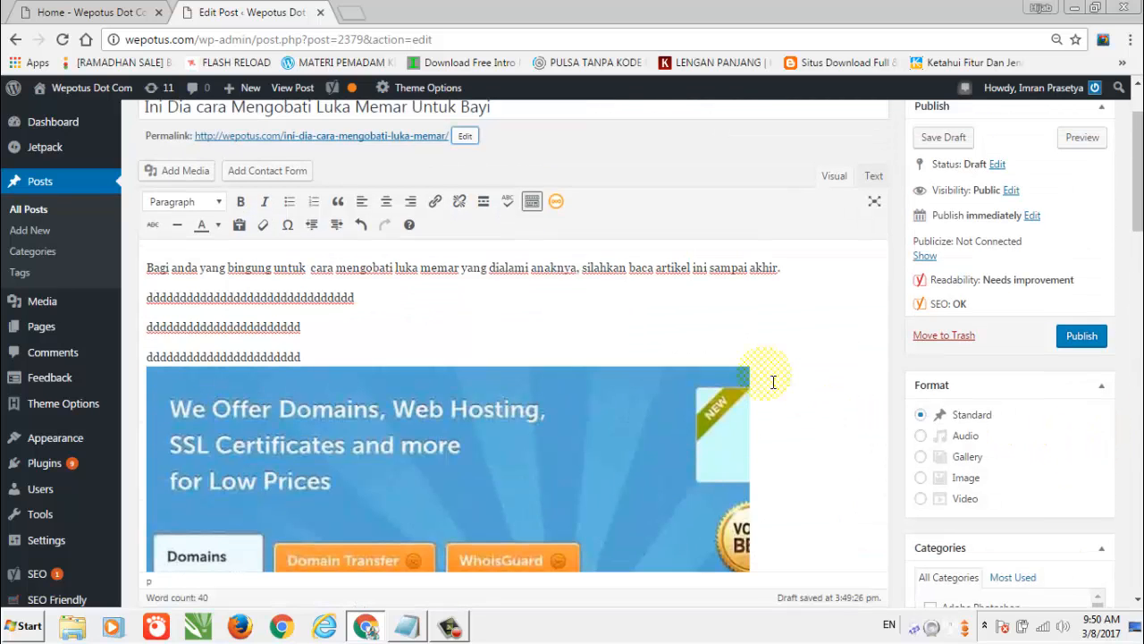
left_click(324, 326)
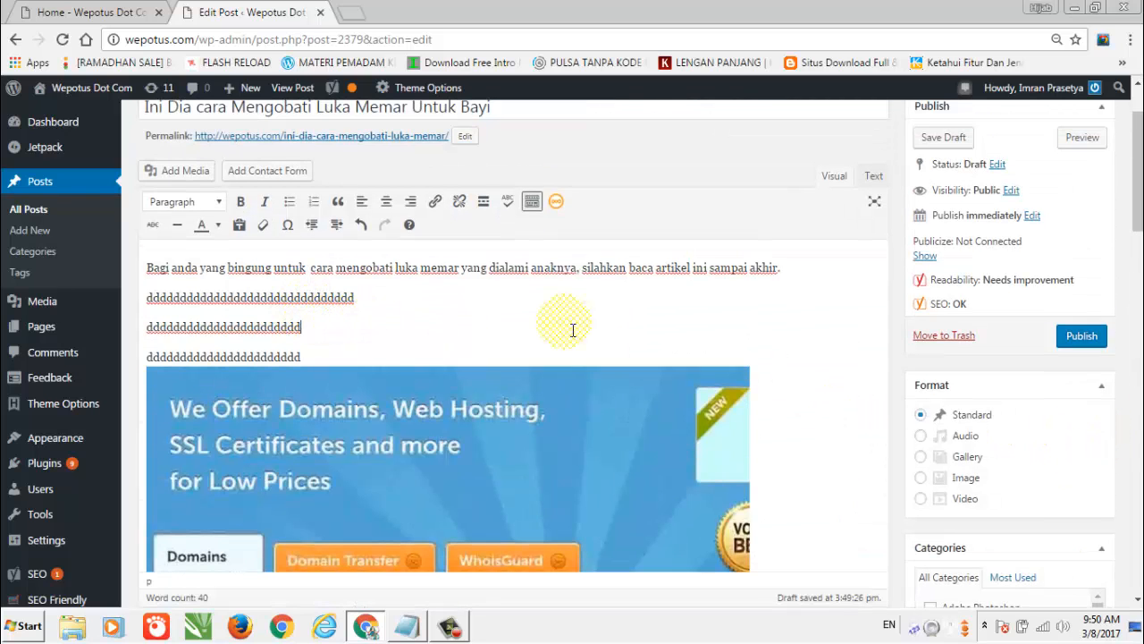
scroll(811, 313, "up", 1)
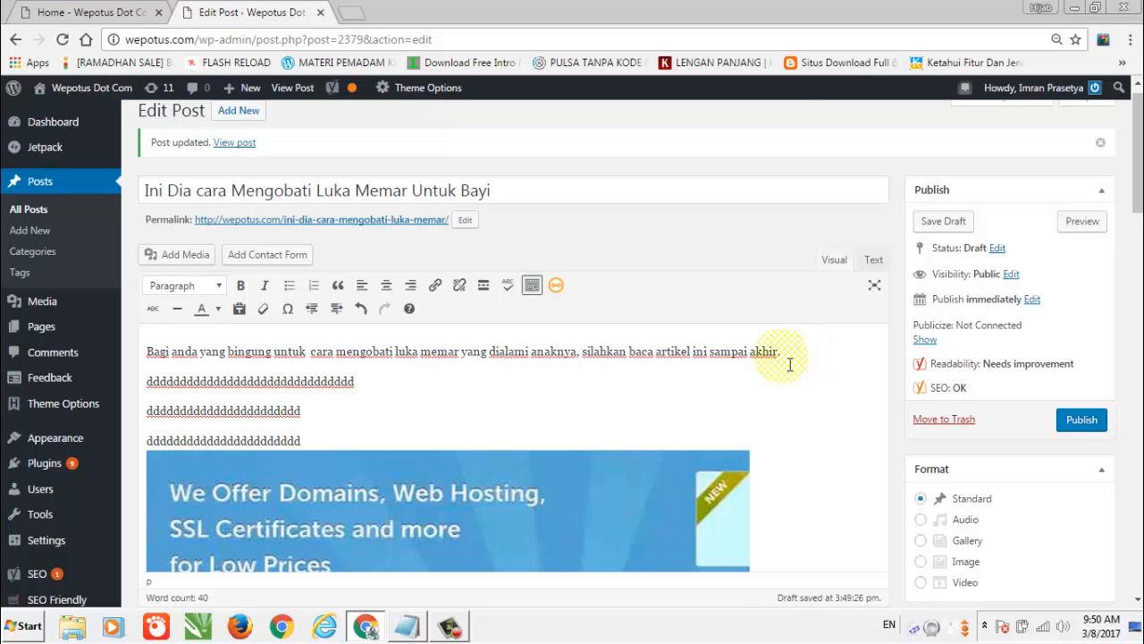
Switch to the Notepad rule list, move its window clear of the post title, and review rules 1 to 9.
left_click(407, 626)
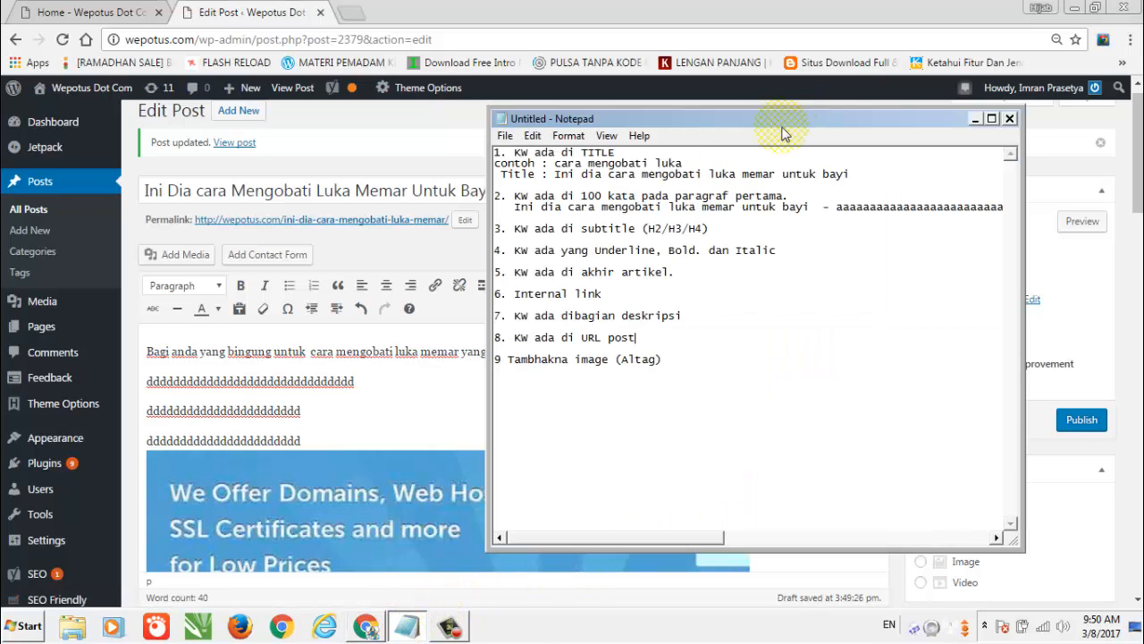
left_click_drag(742, 125, 852, 119)
left_click(825, 208)
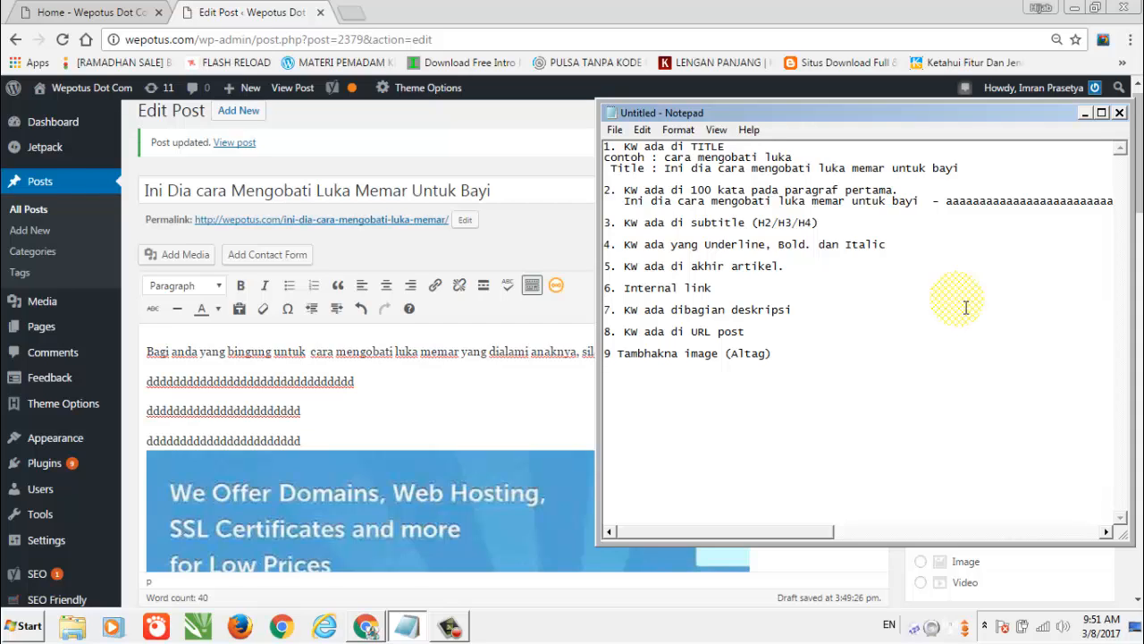
Return to the post editor and examine the Yoast SEO focus keyword, analysis entries, slug and meta description.
left_click(500, 379)
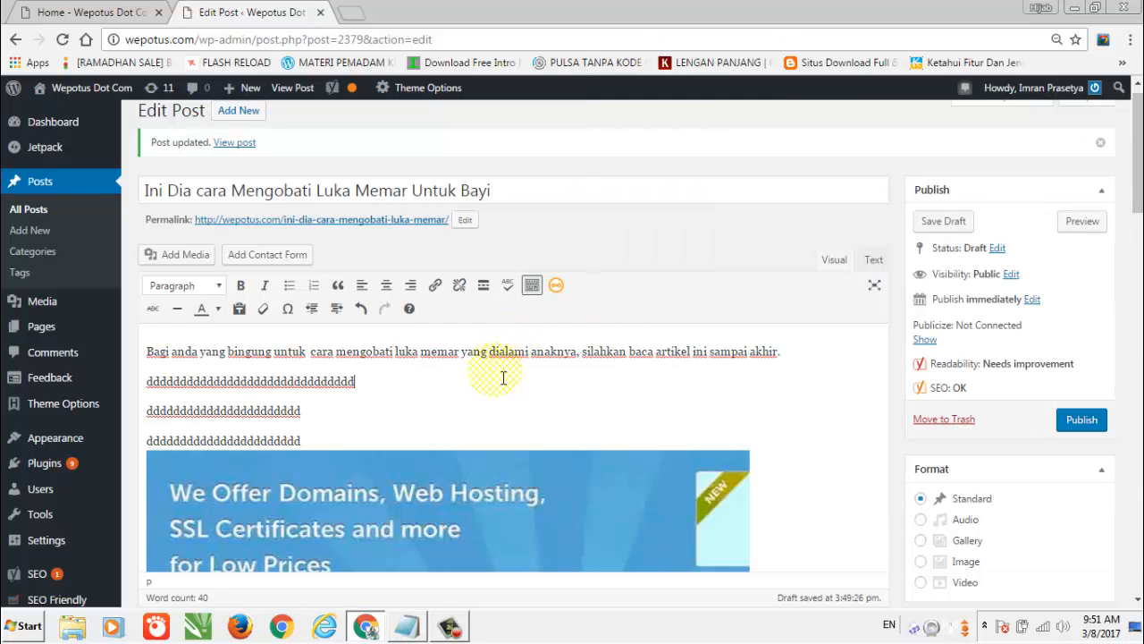
scroll(503, 378, "down", 1)
scroll(500, 393, "down", 20)
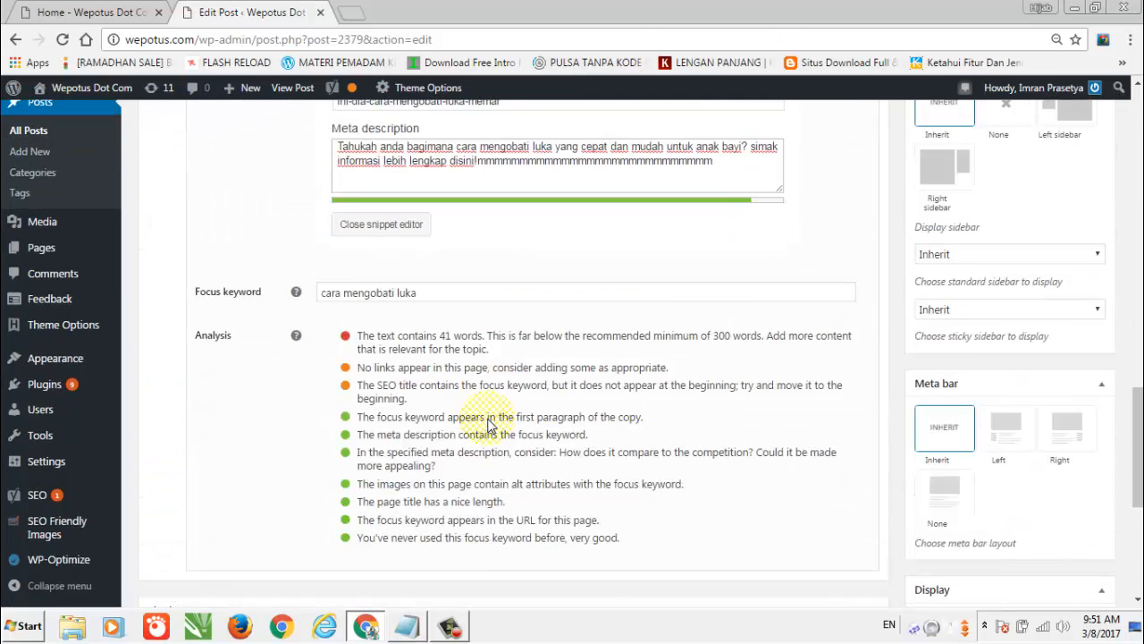
scroll(487, 424, "up", 3)
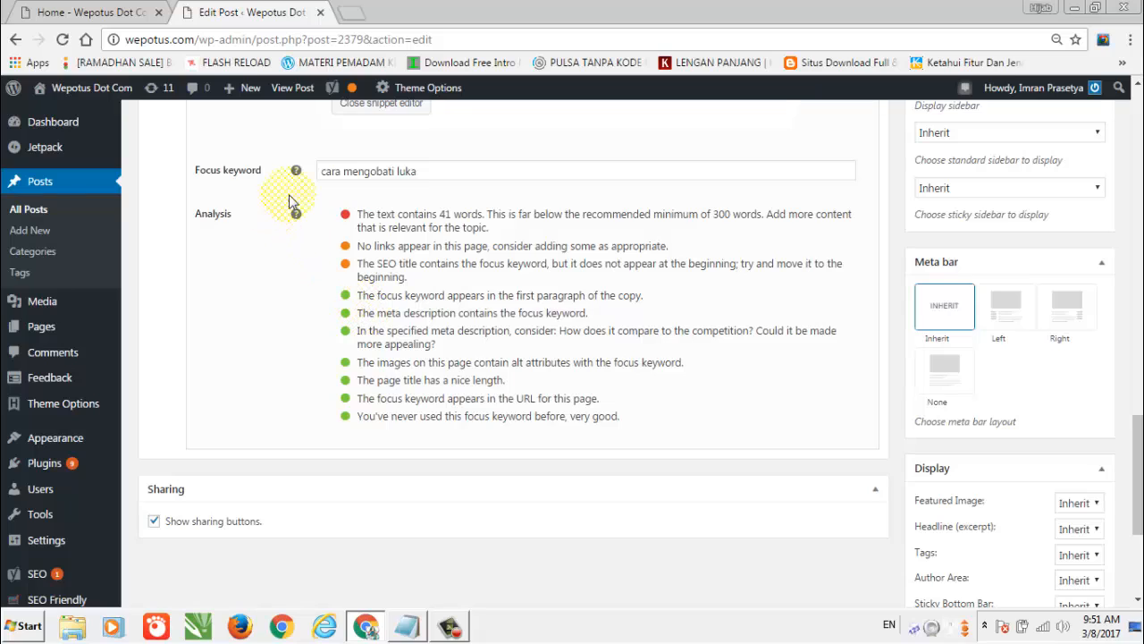
left_click(474, 179)
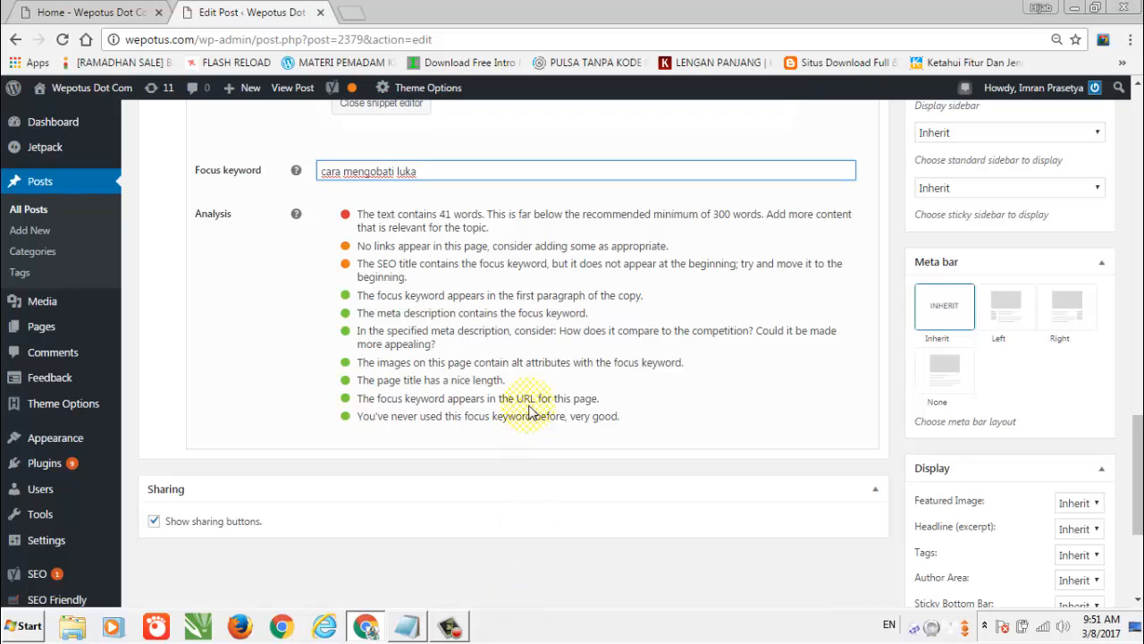
scroll(534, 384, "up", 2)
scroll(535, 385, "up", 1)
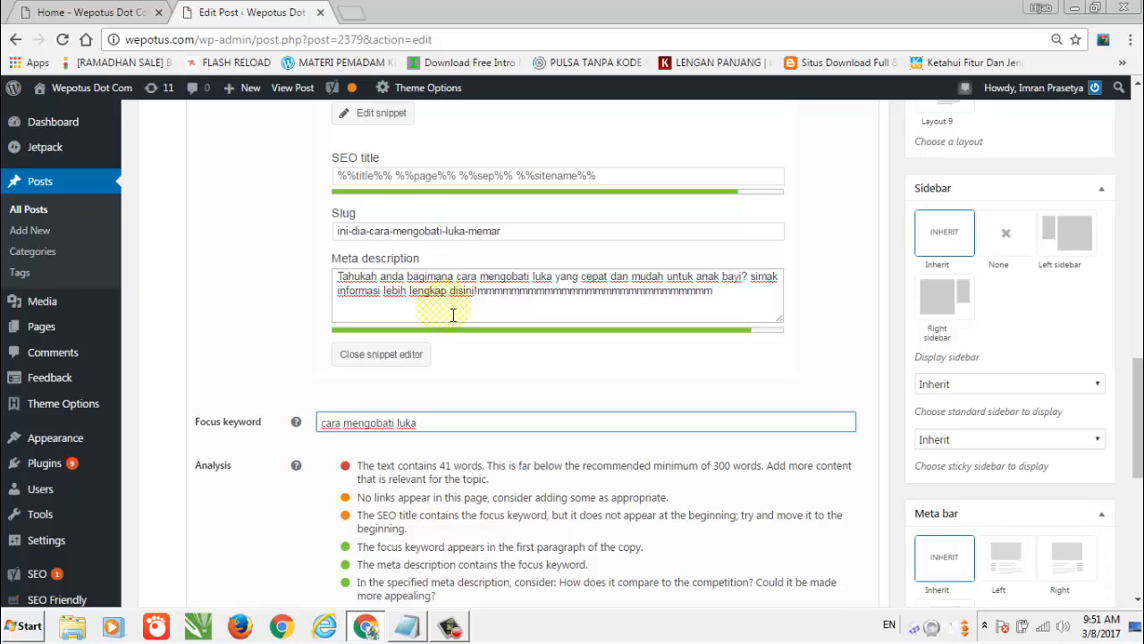
scroll(524, 331, "up", 5)
scroll(545, 340, "up", 4)
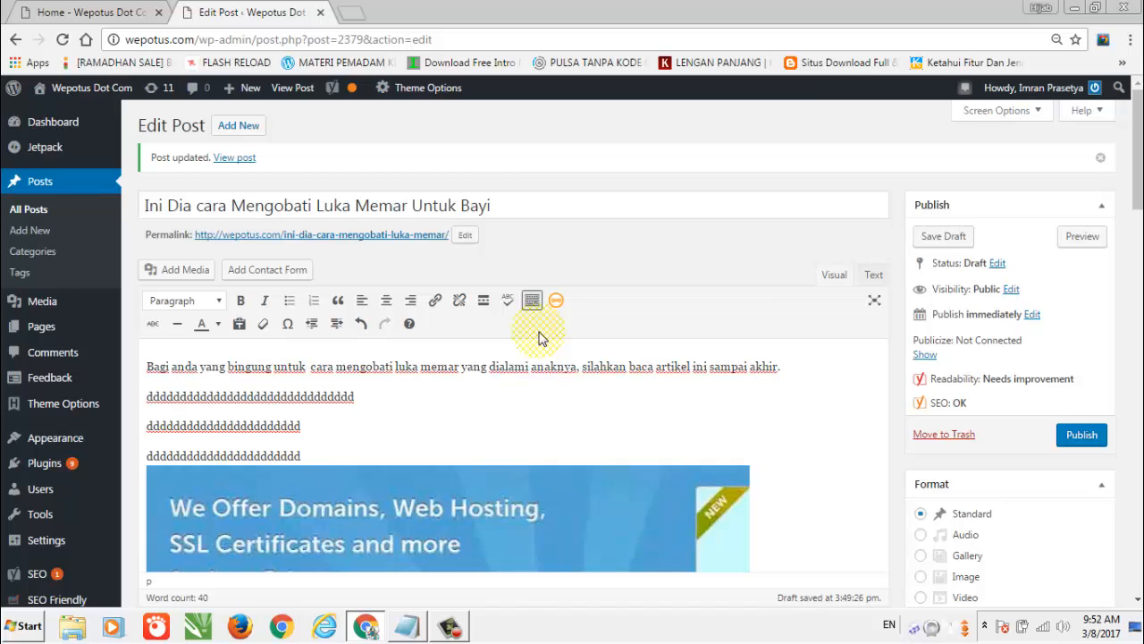
Add the line "EZDISKON" below rule 9 in the Notepad rule list.
left_click(406, 626)
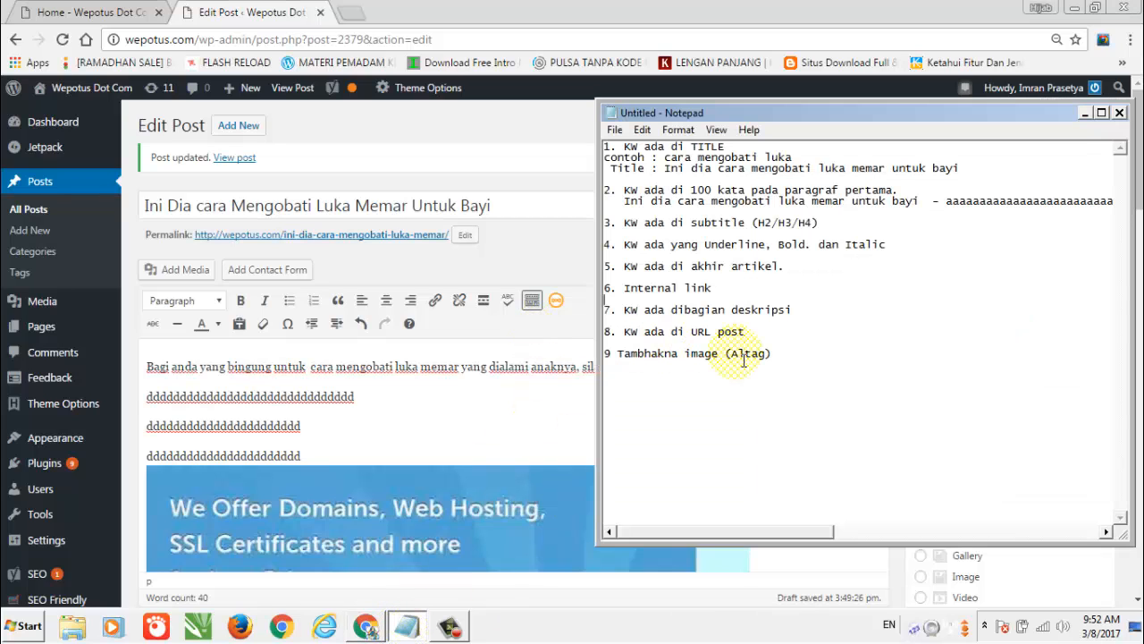
key("Return")
left_click(822, 365)
type("EZDIS")
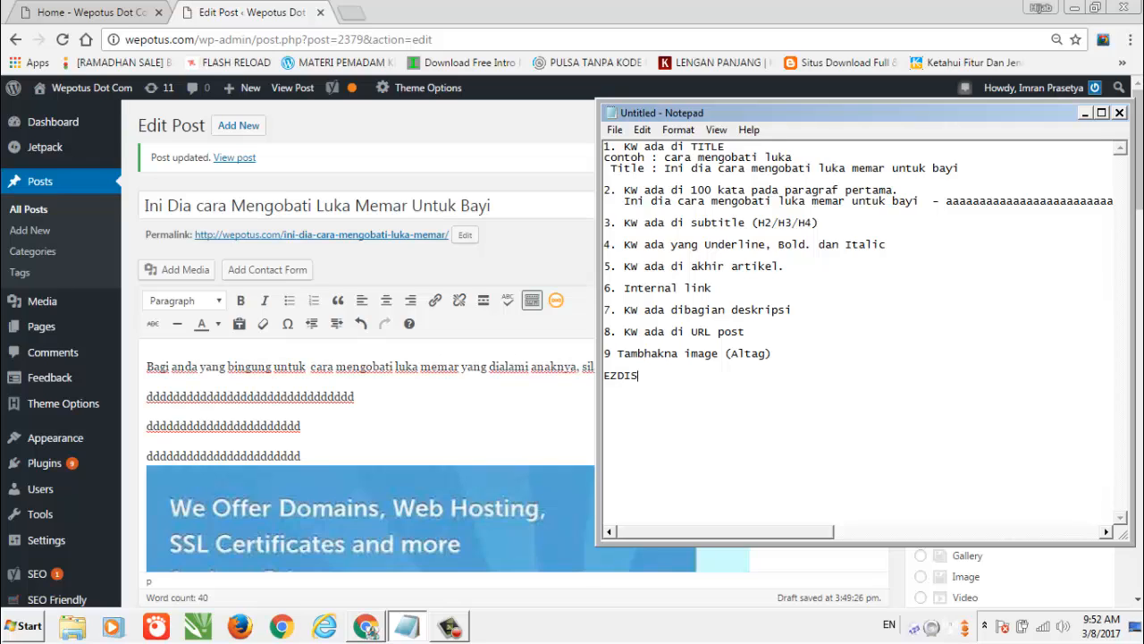
type("KON")
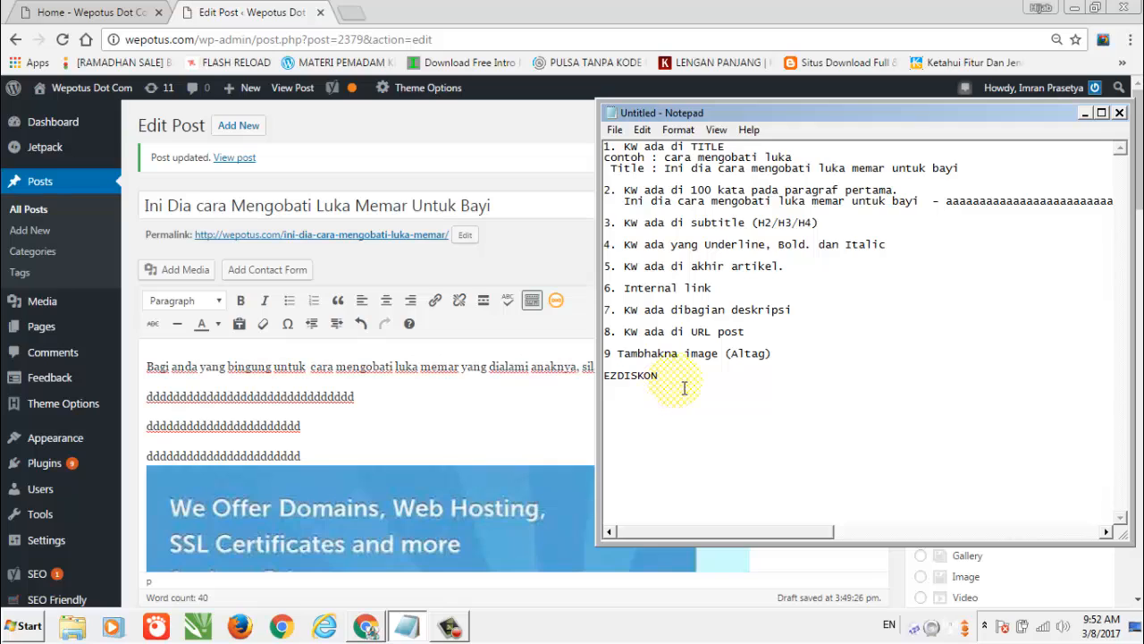
left_click_drag(674, 380, 601, 384)
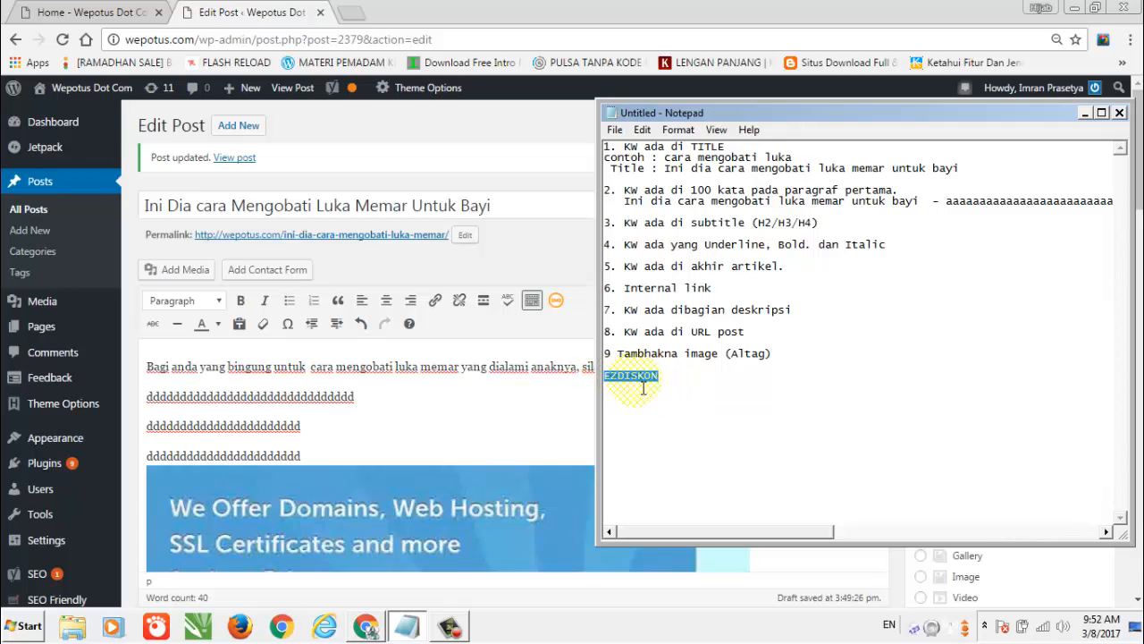
left_click(692, 380)
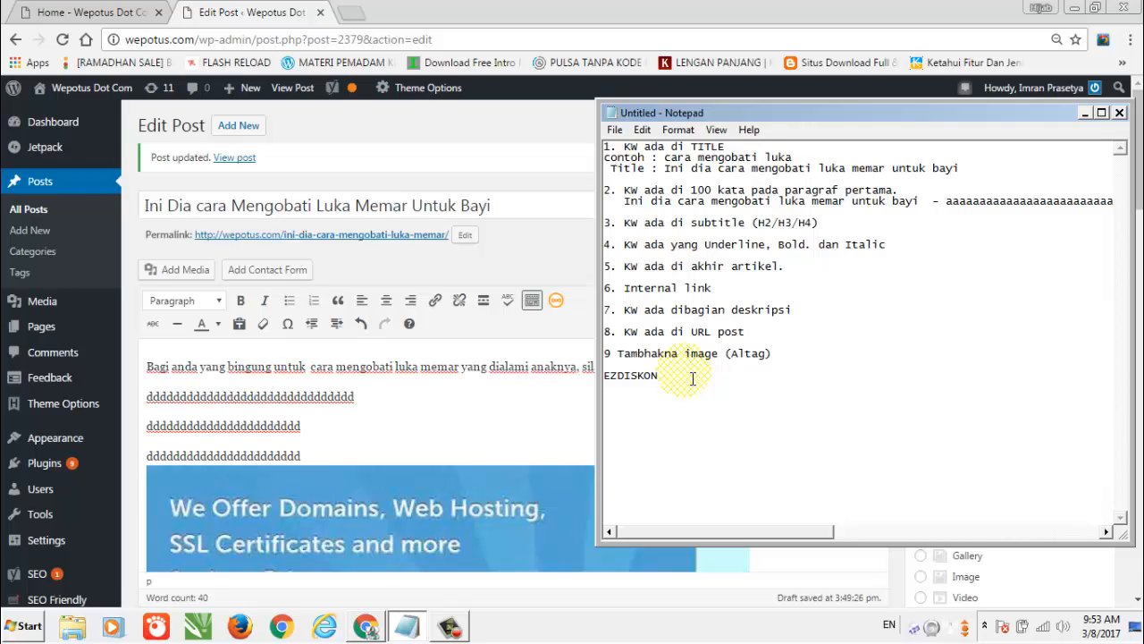
Insert two more blank lines above "EZDISKON" and reposition the Notepad window over the middle of the post editor.
key("Home")
key("Return")
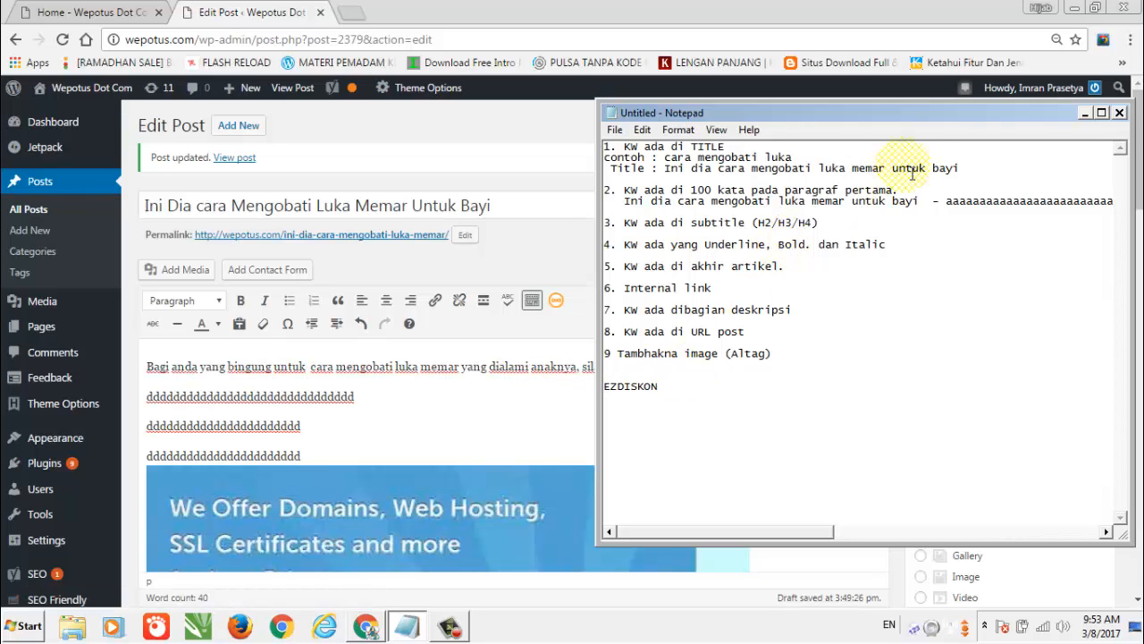
left_click_drag(878, 114, 578, 123)
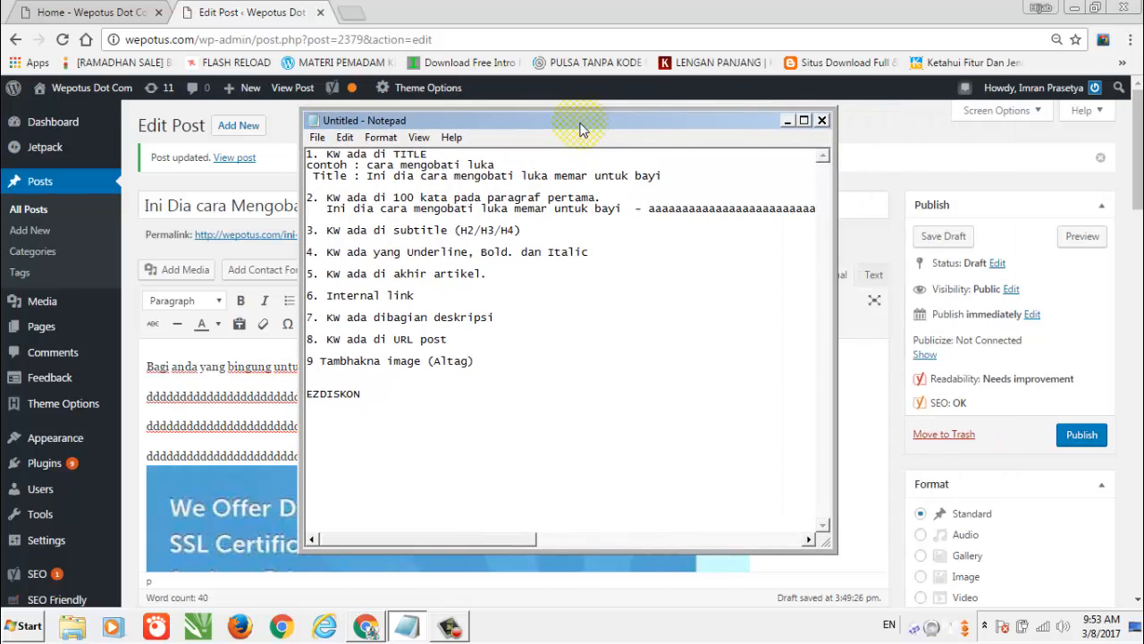
left_click(382, 403)
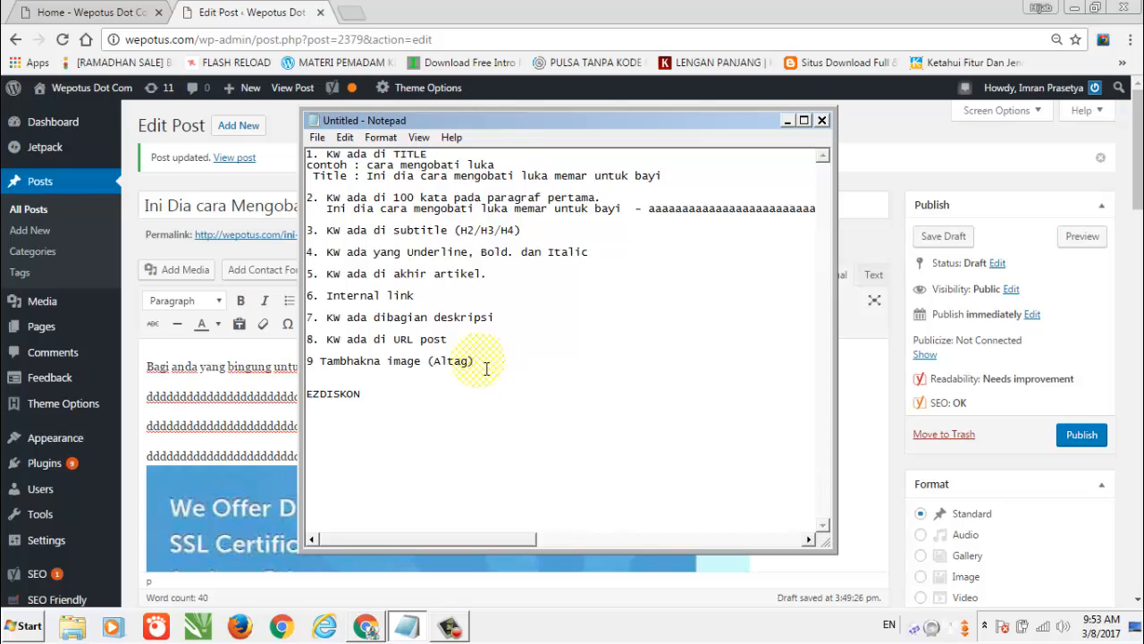
left_click_drag(315, 395, 307, 395)
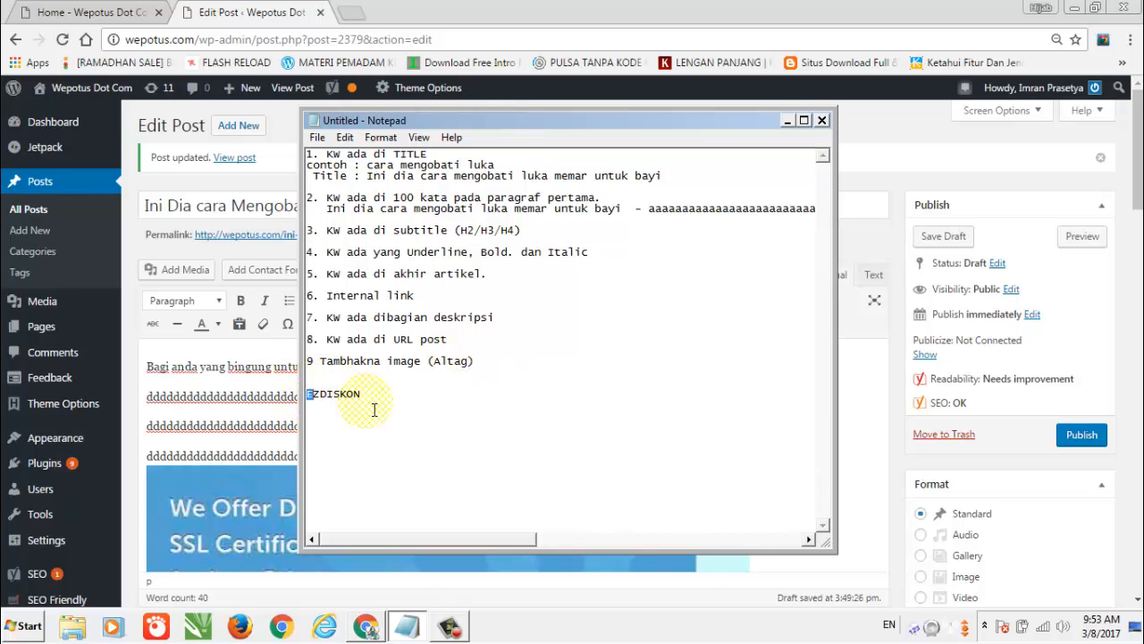
key("Left")
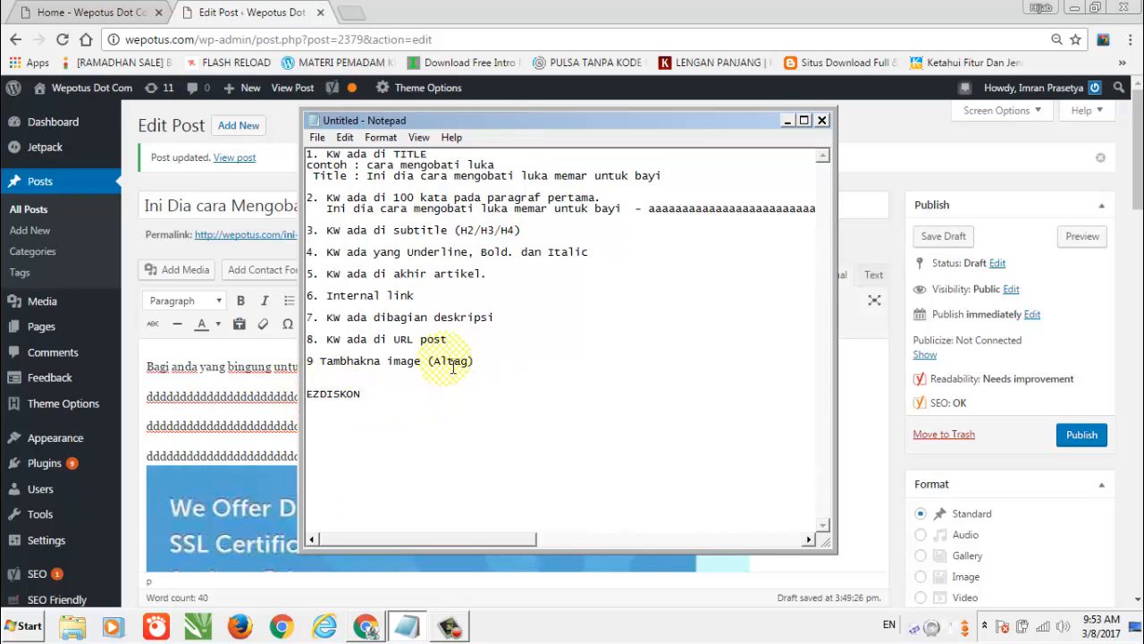
key("Return")
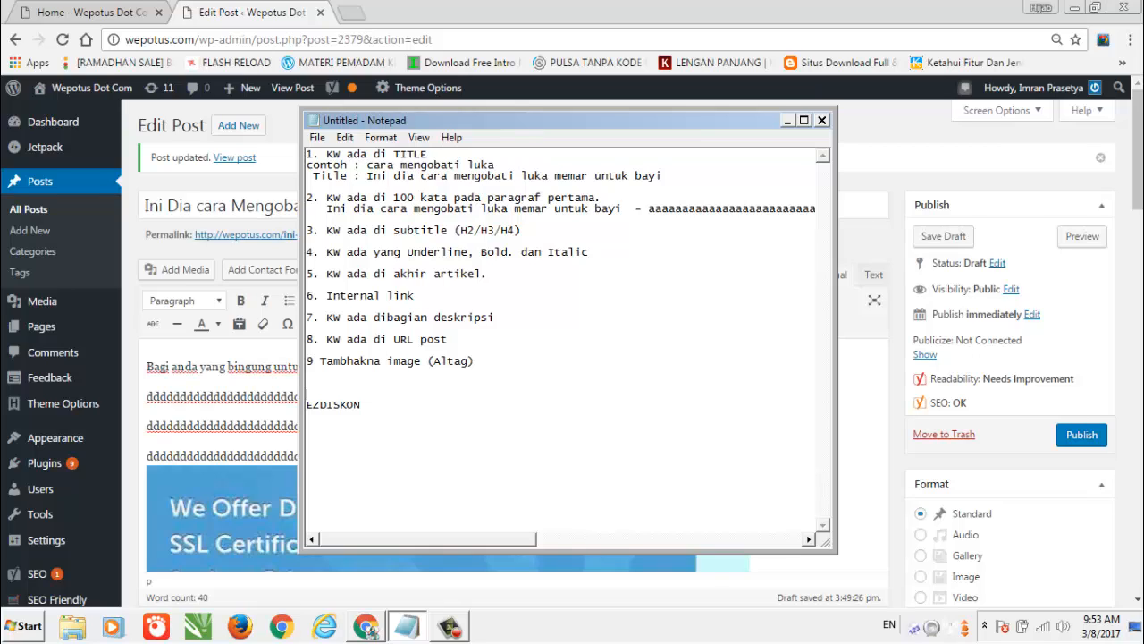
key("Up")
key("Down")
key("Down")
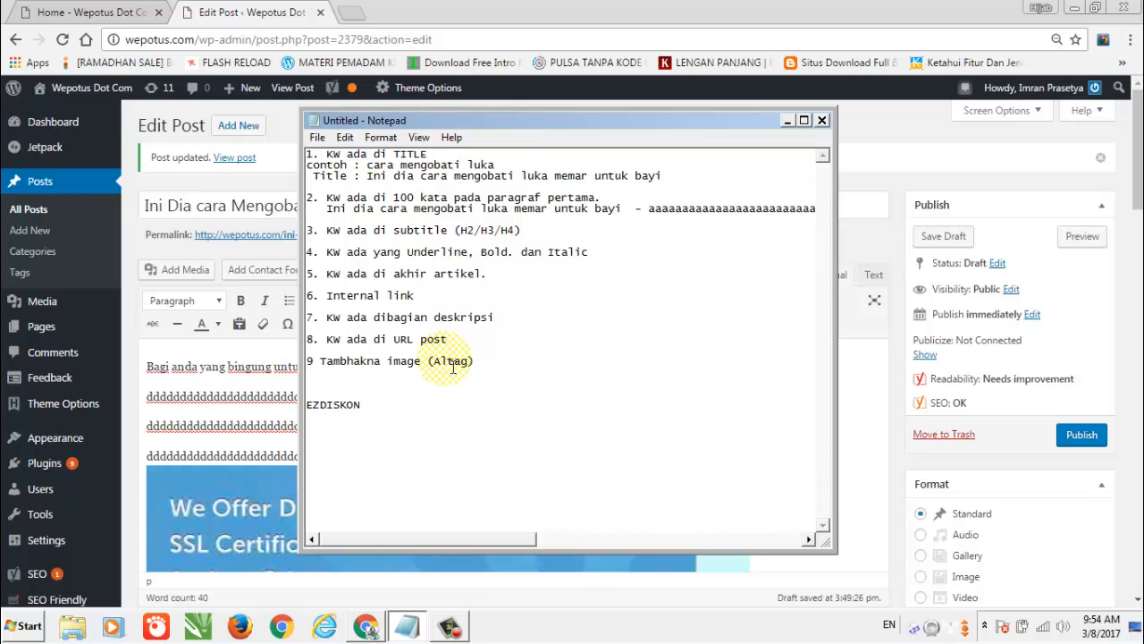
left_click(448, 626)
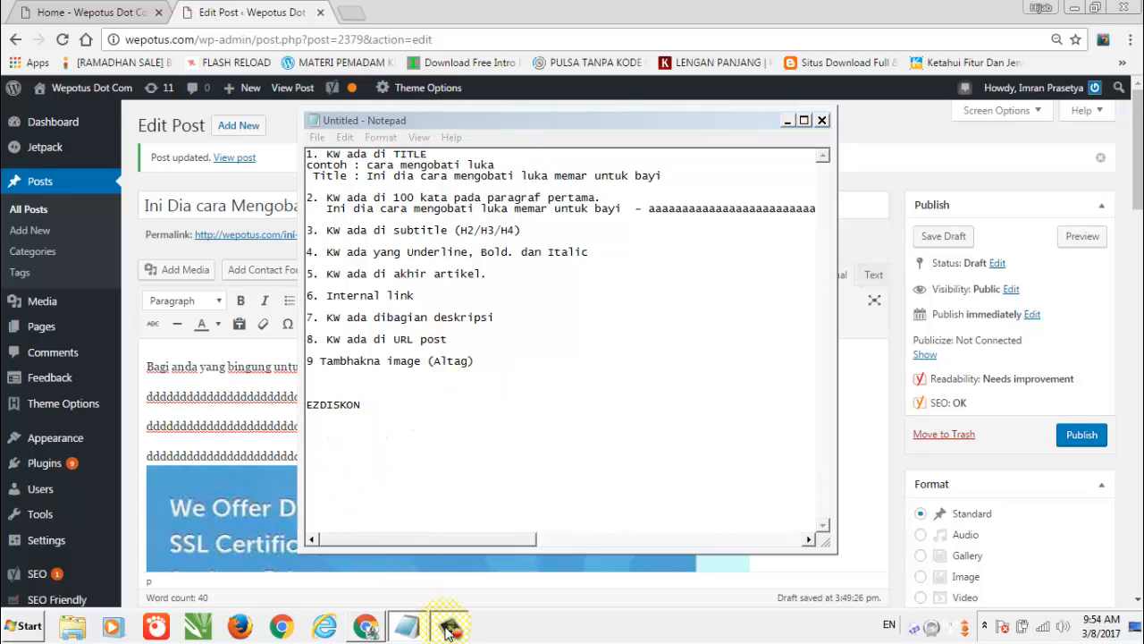